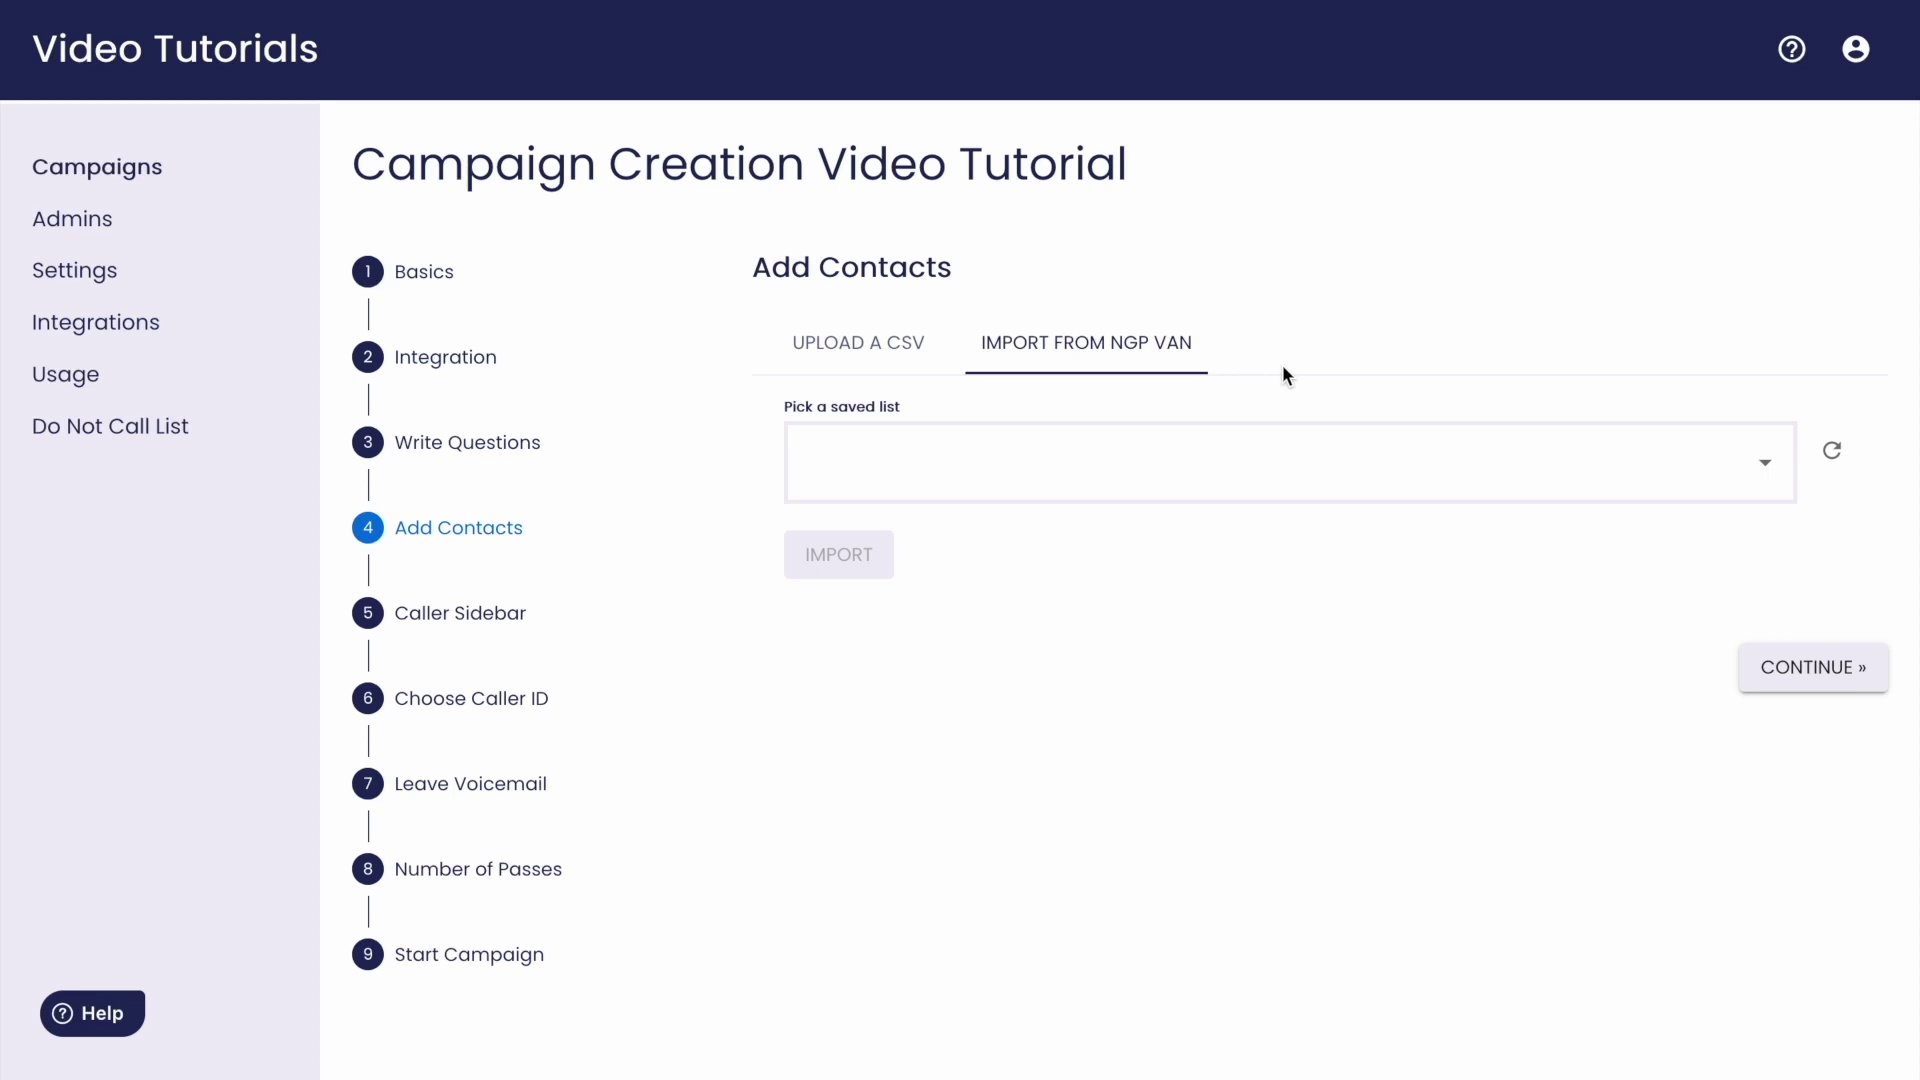
- Open the 'Pick a saved list' dropdown under the Import from NGP VAN option
left_click(1769, 466)
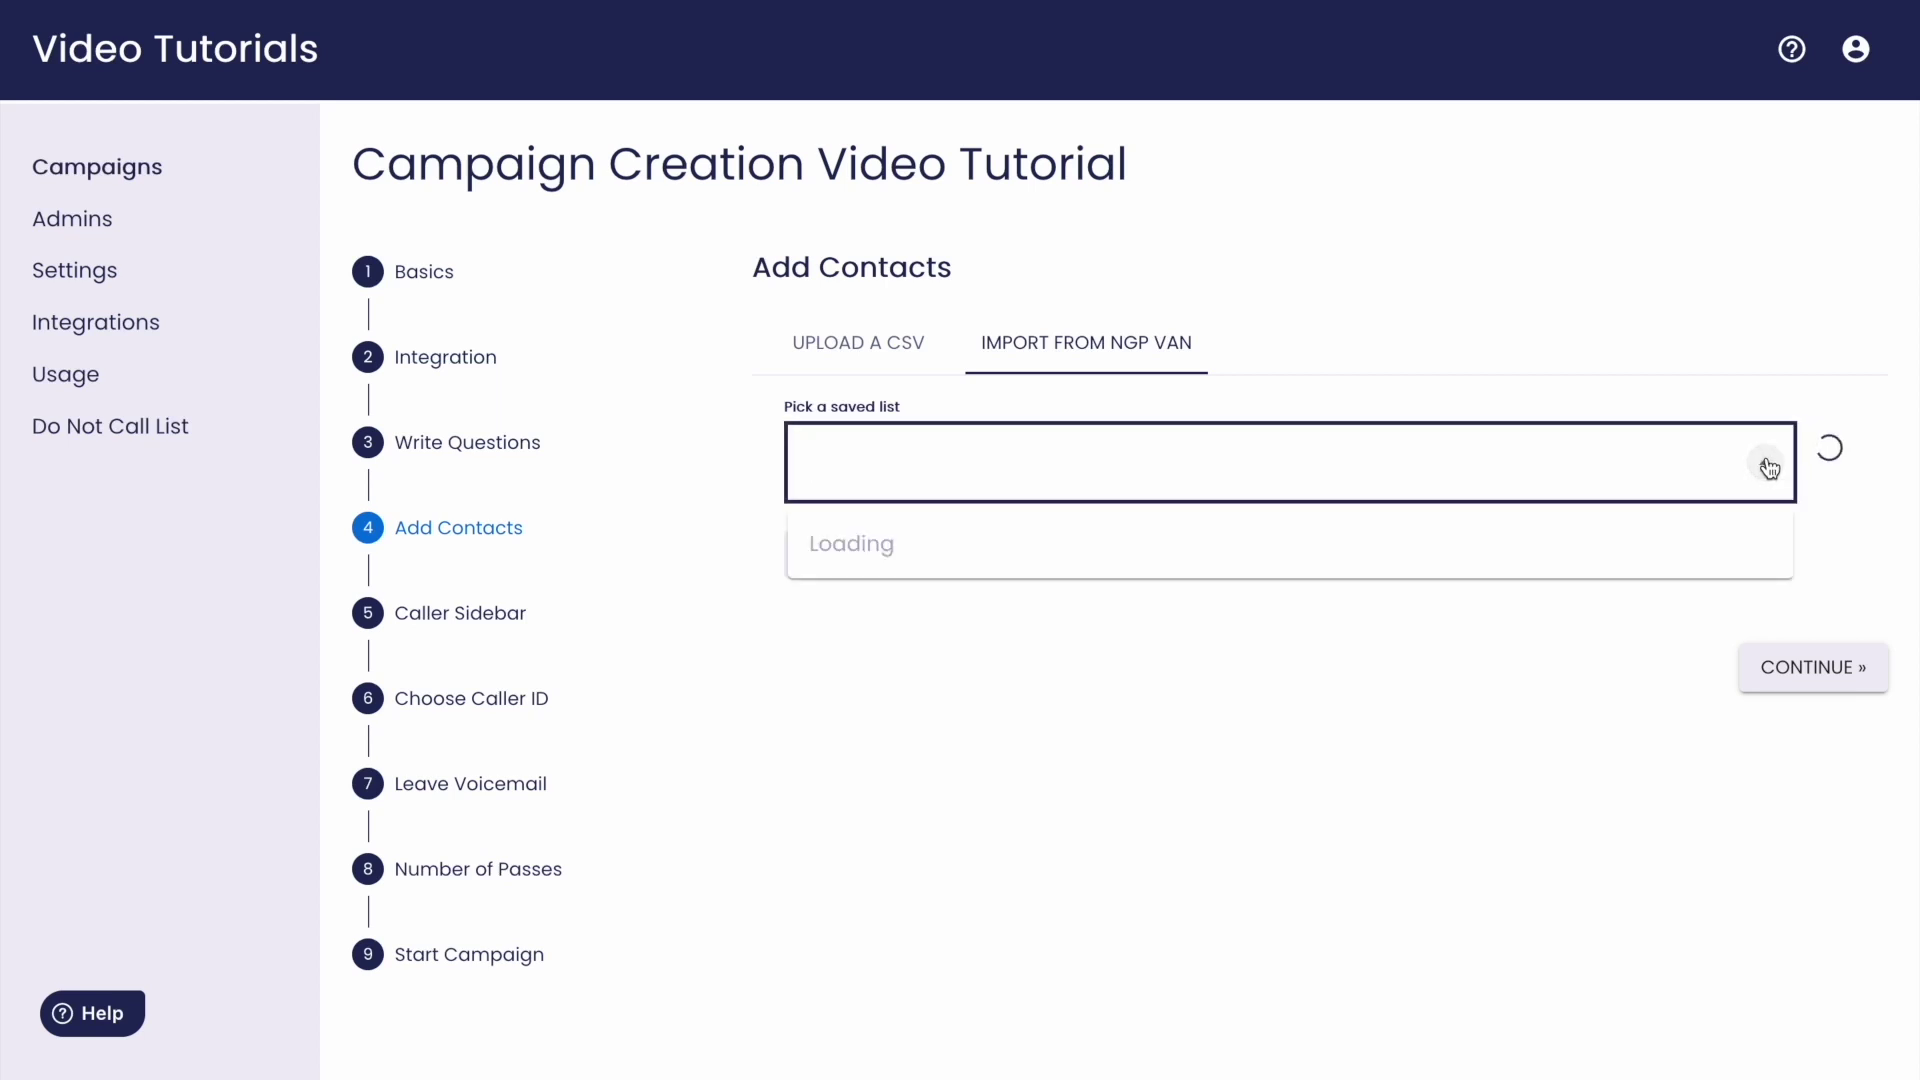
- Pick the '23 Users' saved list from NGP VAN and import it
scroll(1600, 550, "down", 2)
scroll(1601, 550, "down", 7)
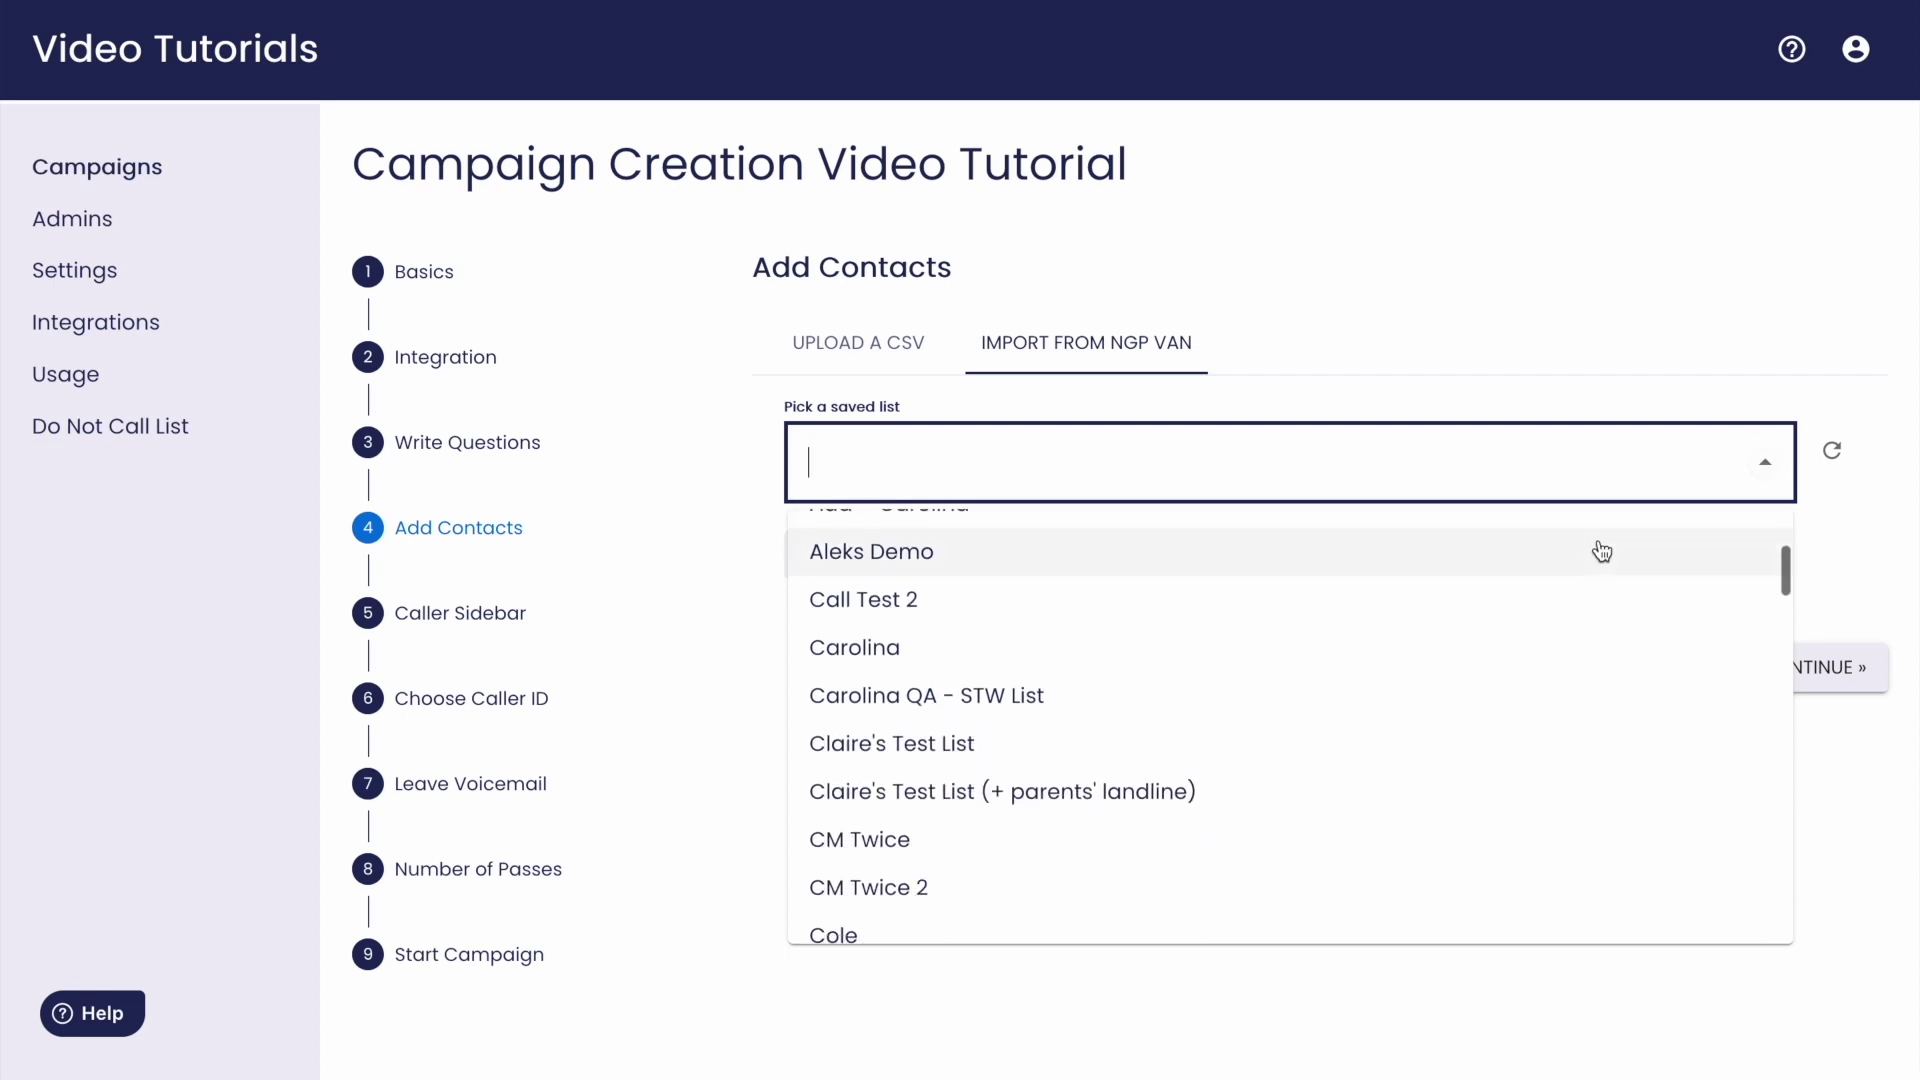
scroll(1601, 550, "down", 4)
scroll(1594, 549, "up", 13)
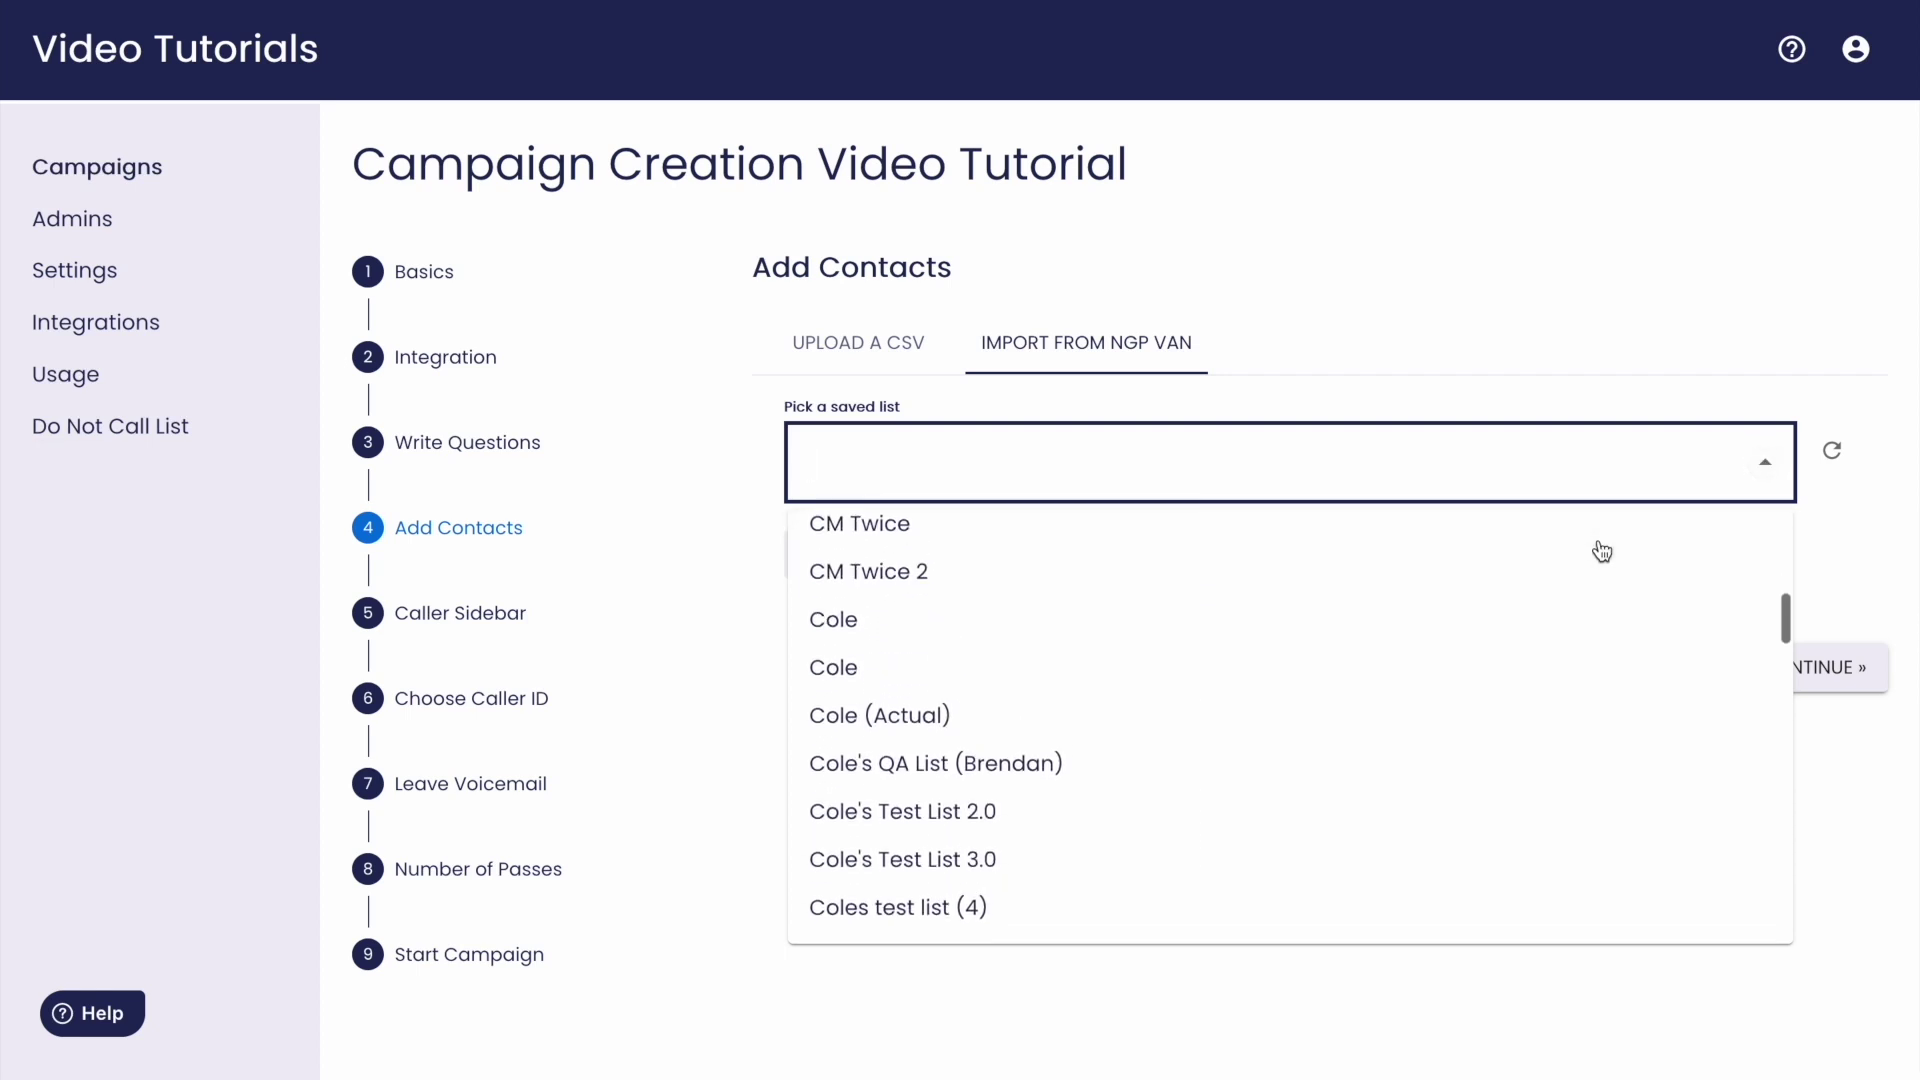
left_click(1505, 562)
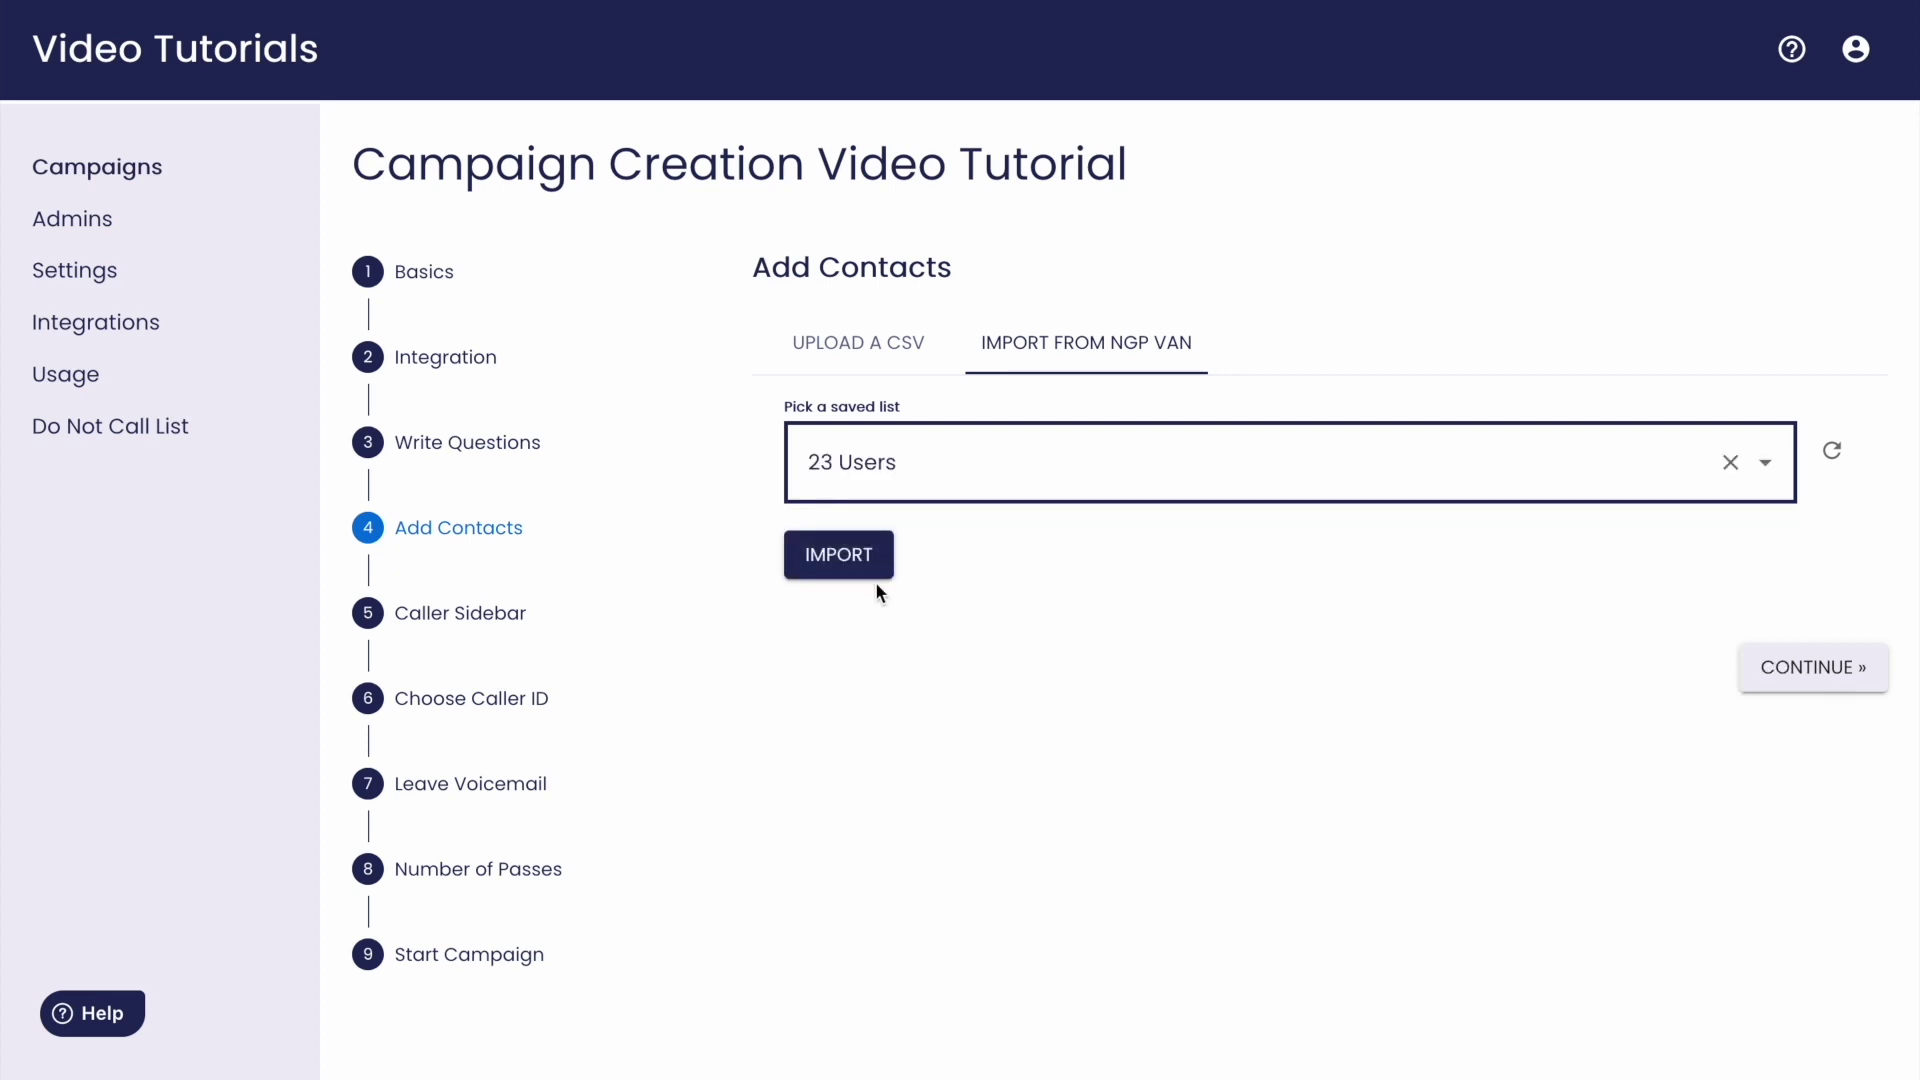
left_click(868, 568)
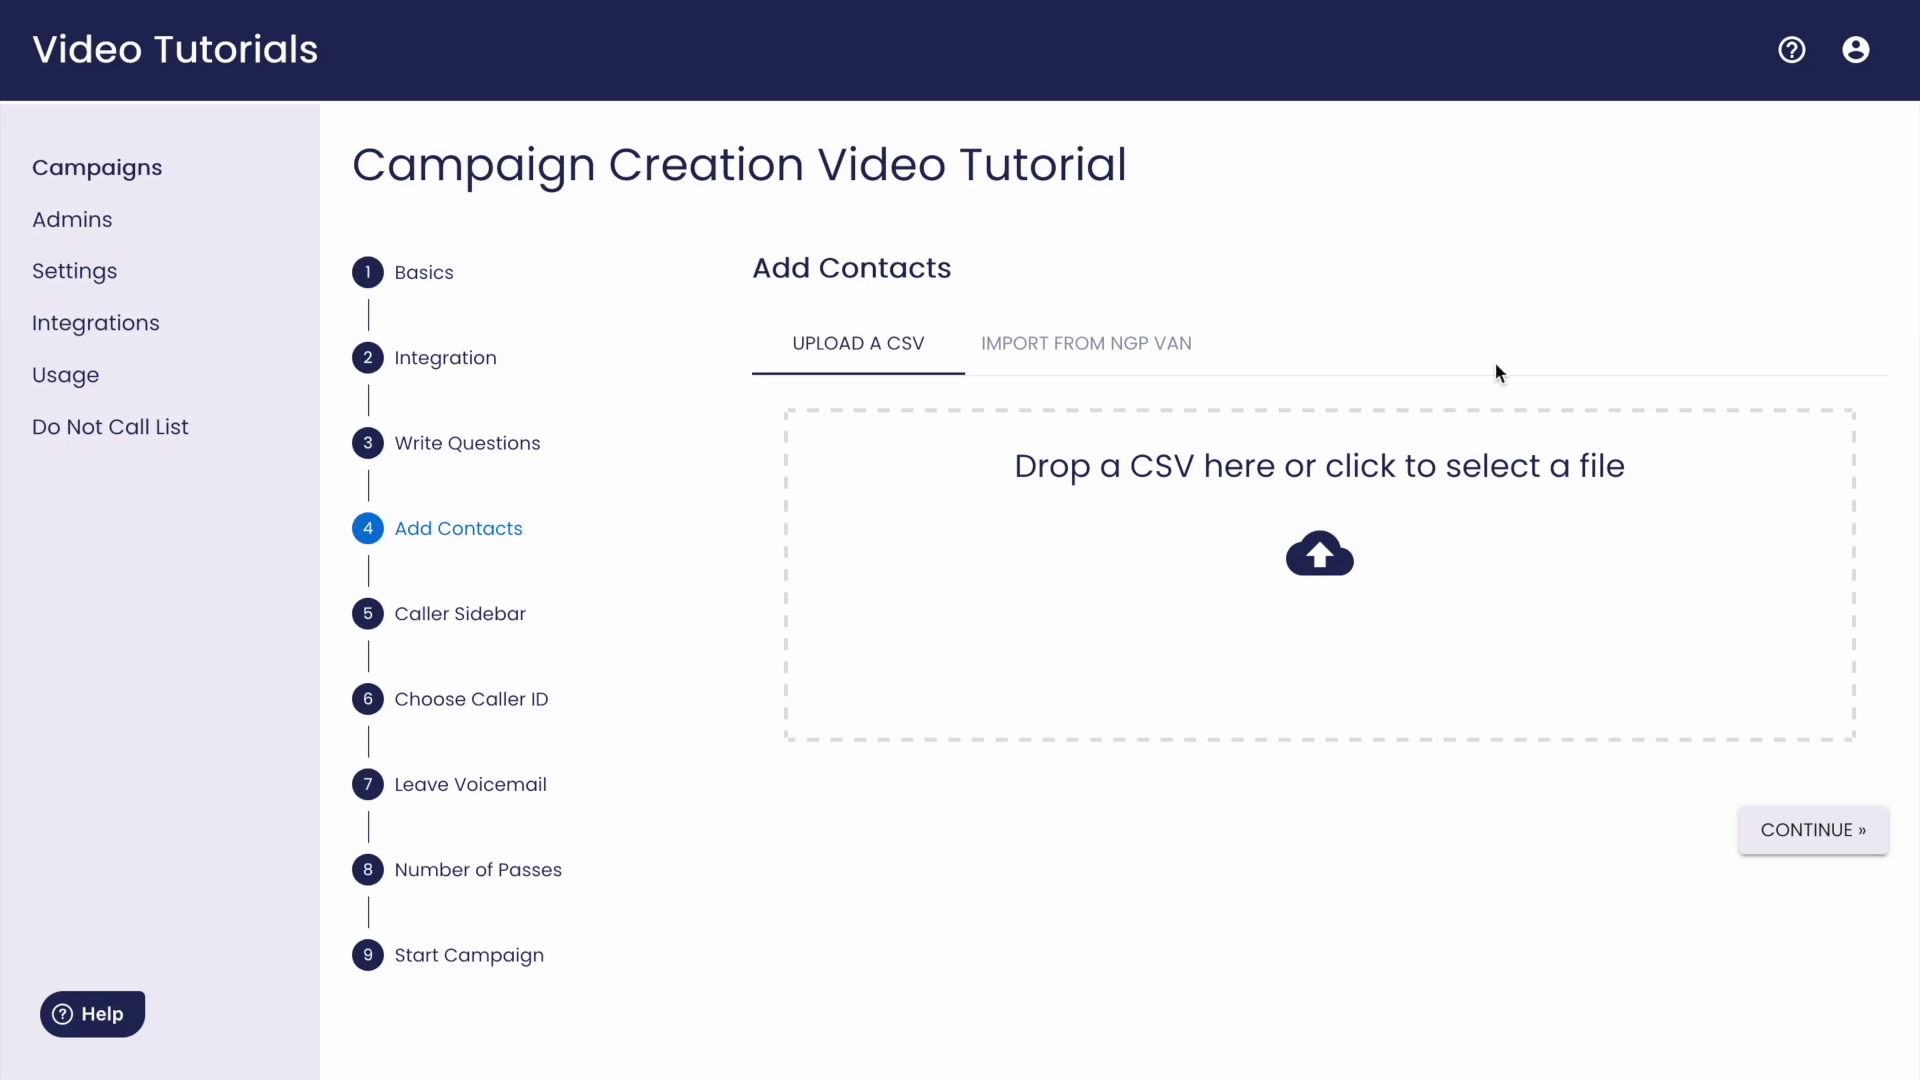
- Upload 'Campaign Creation List - Sheet1(1).csv' from the downloads panel and submit it
left_click(1679, 2)
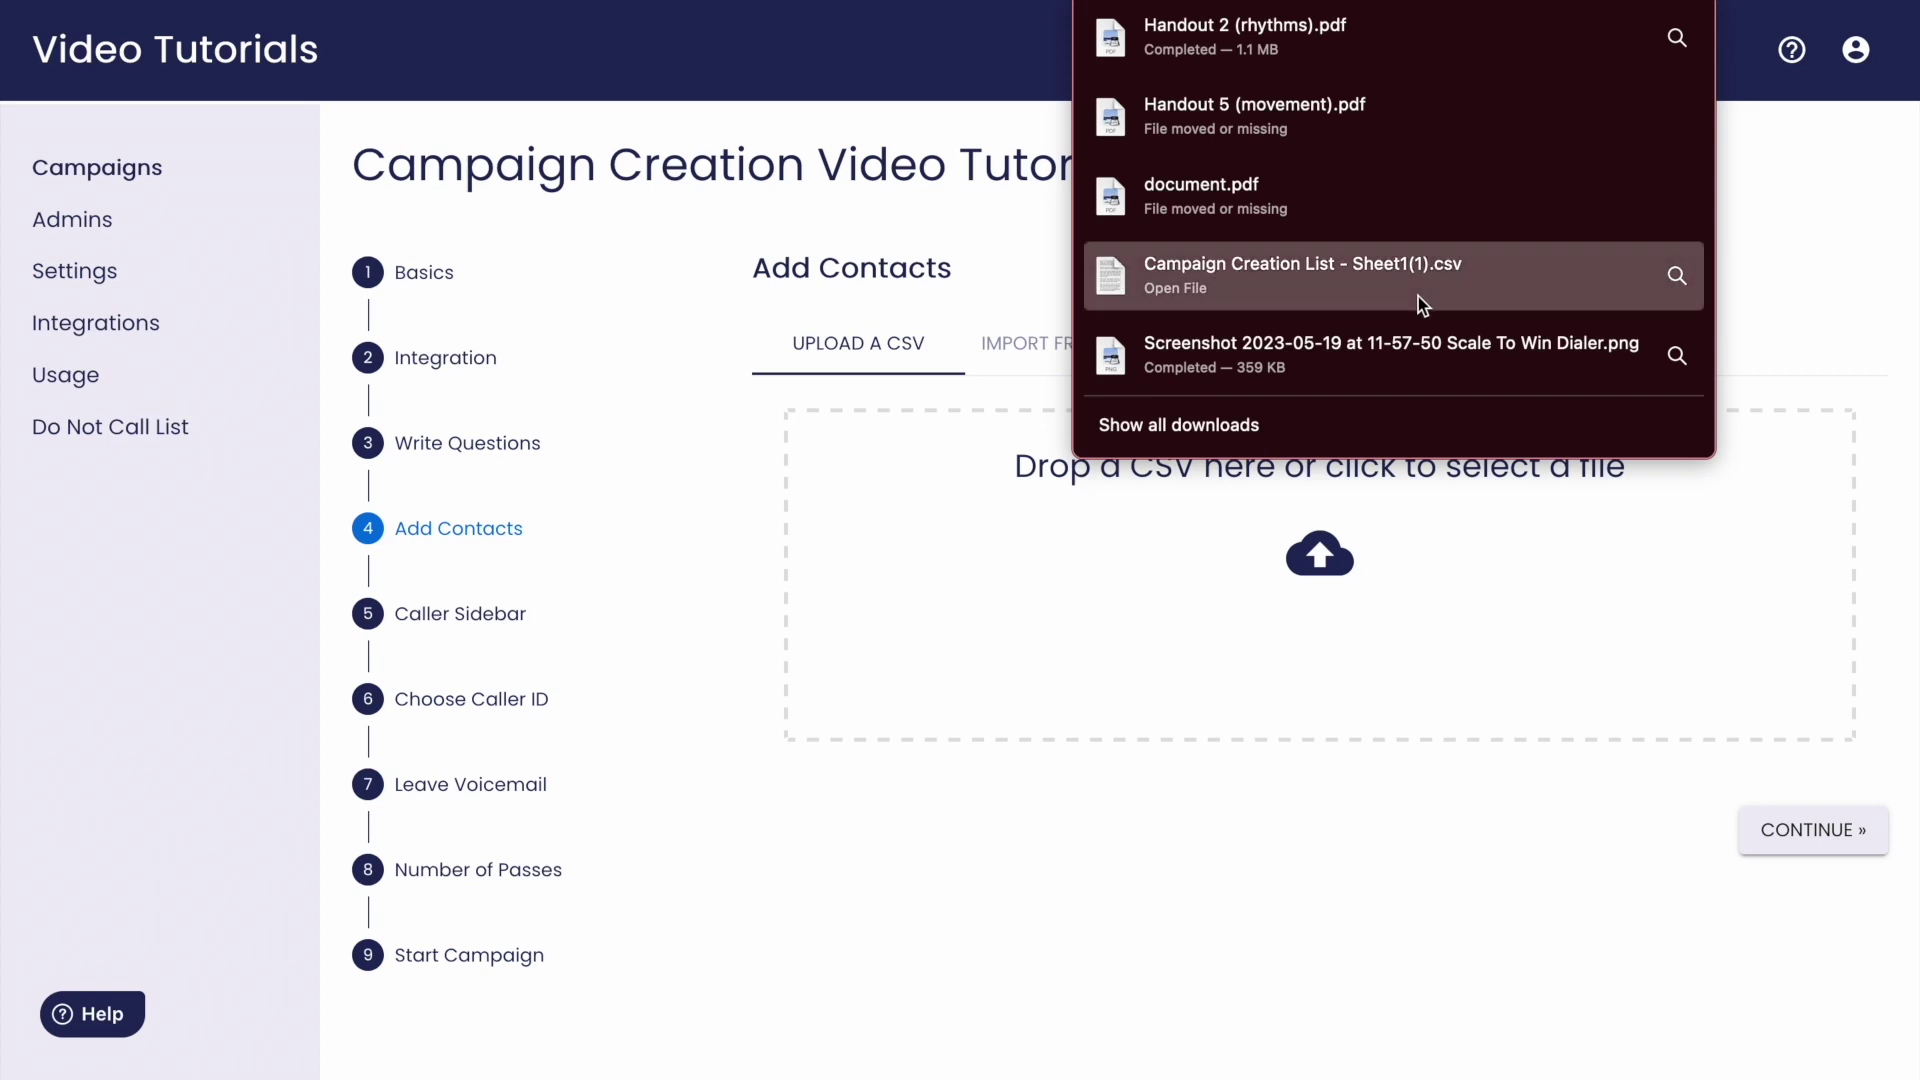
left_click_drag(1418, 296, 1109, 600)
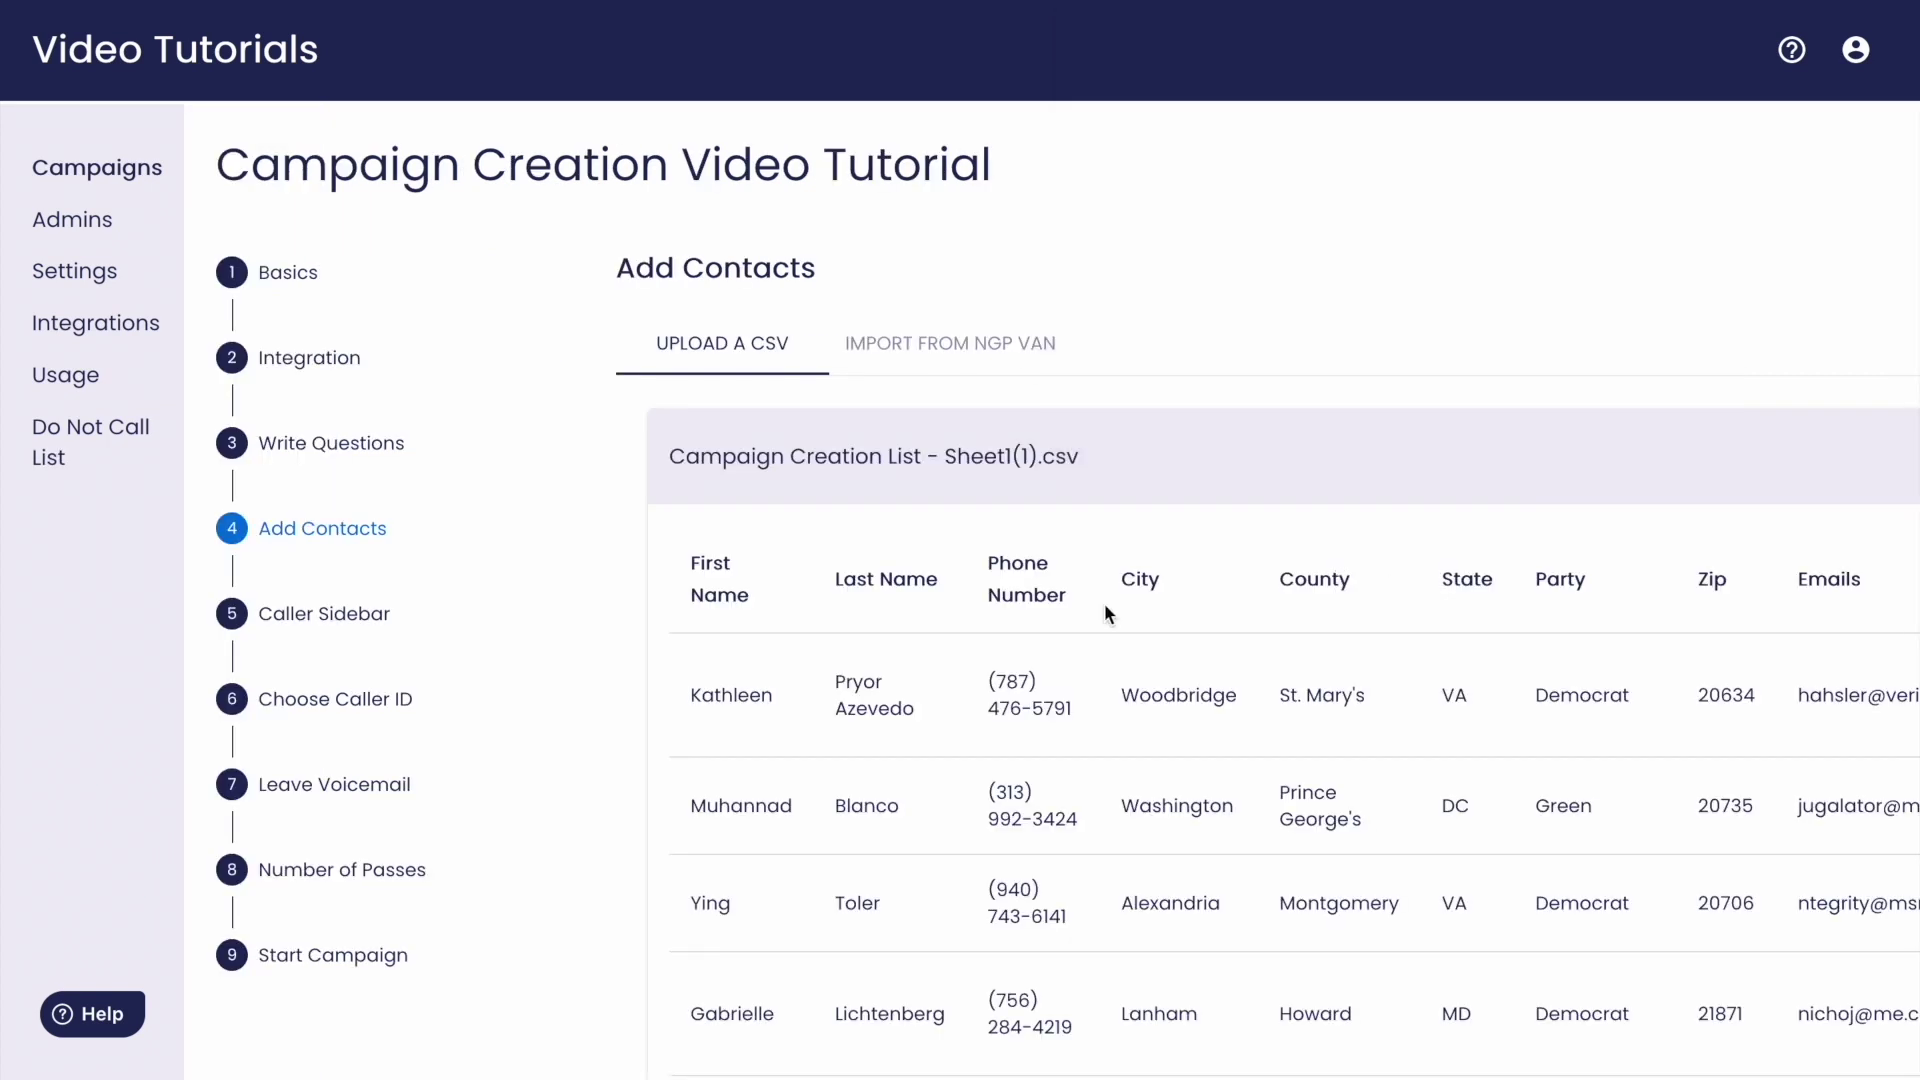
scroll(1104, 613, "down", 3)
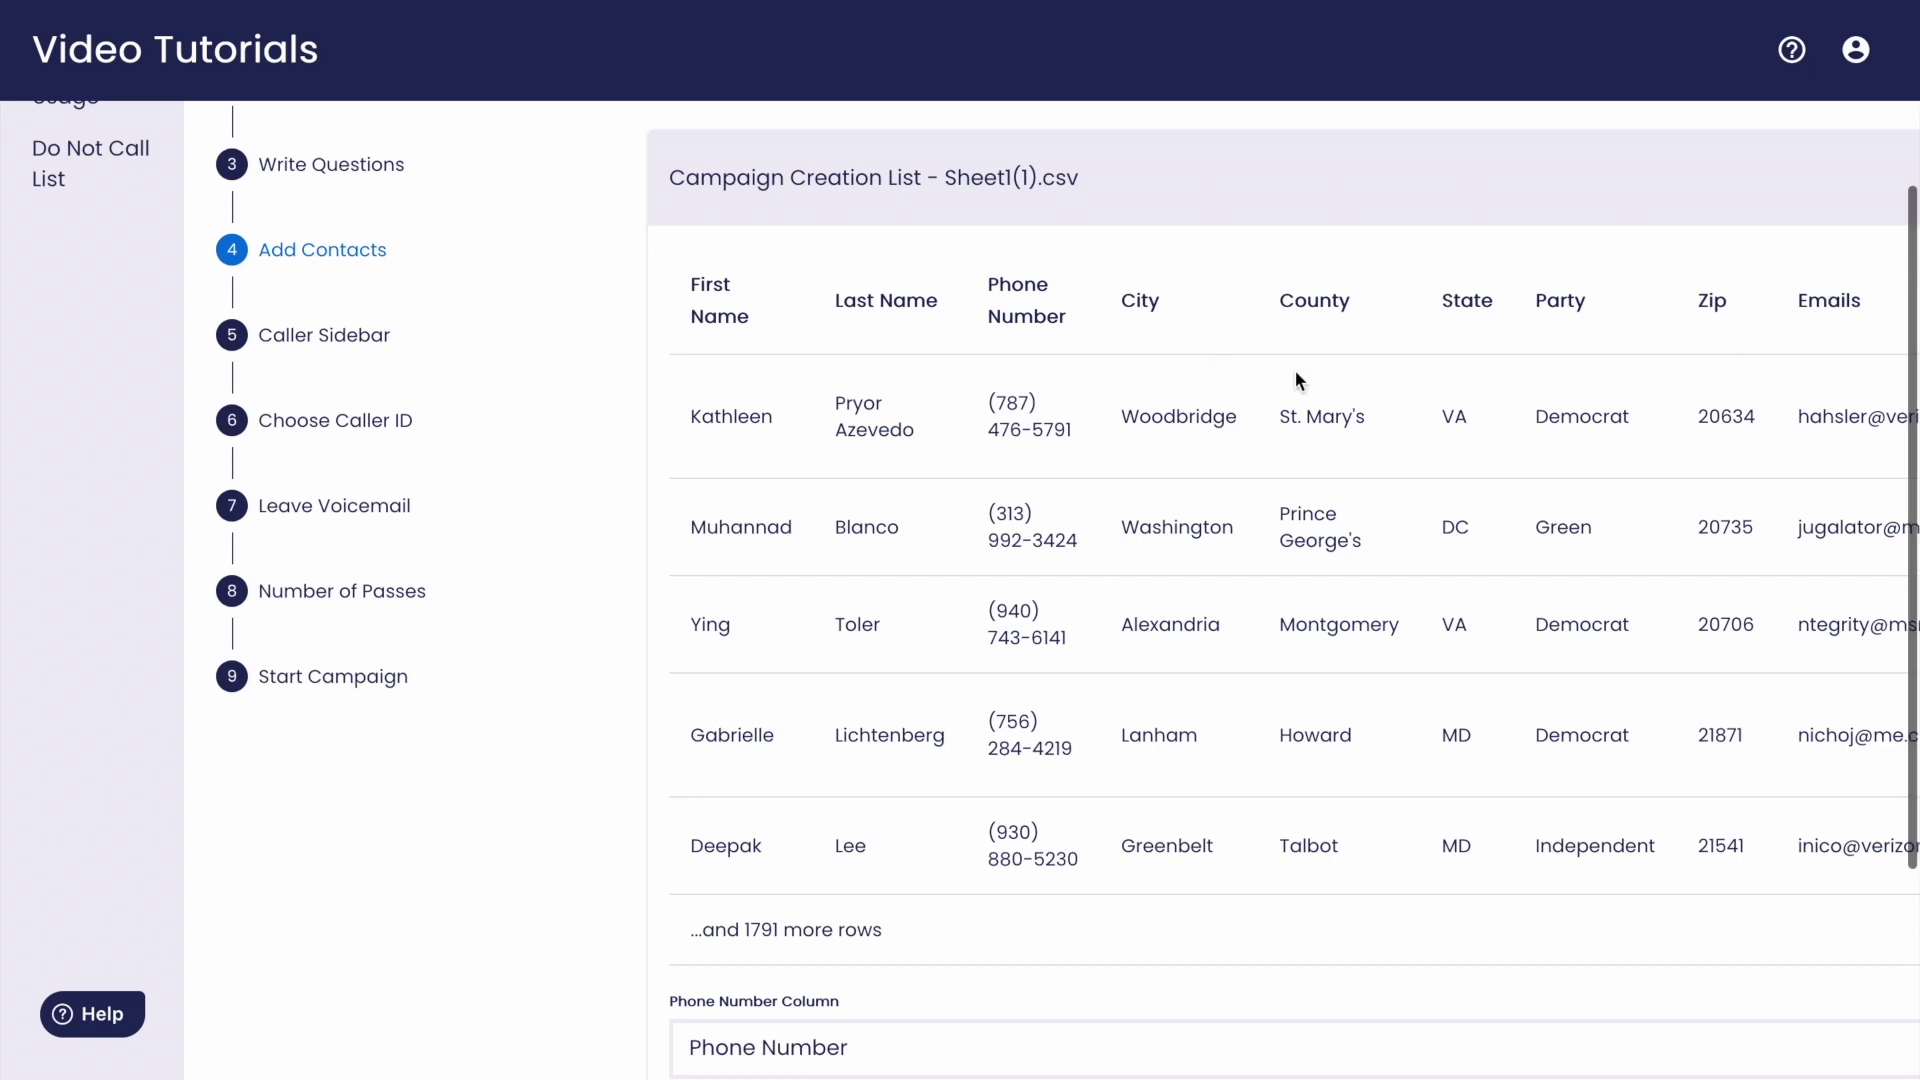
scroll(1297, 380, "down", 3)
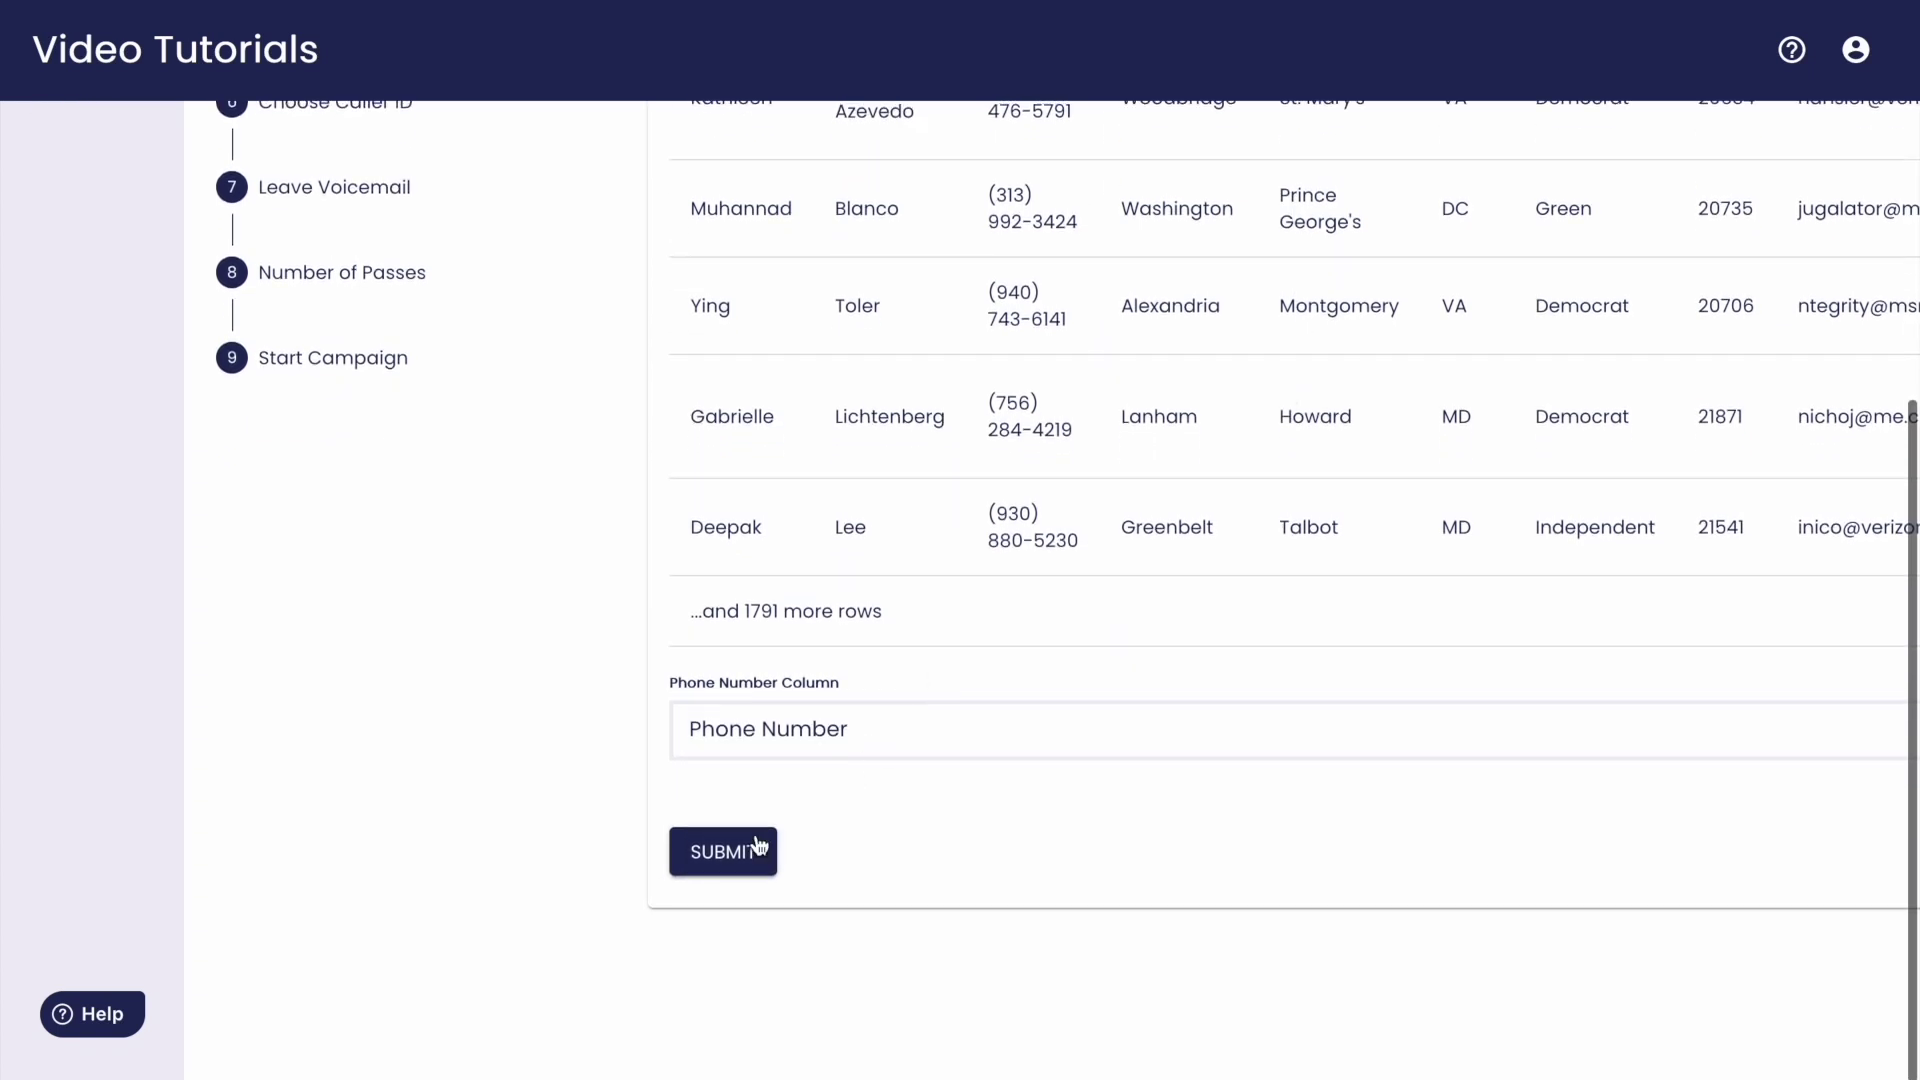
left_click(758, 846)
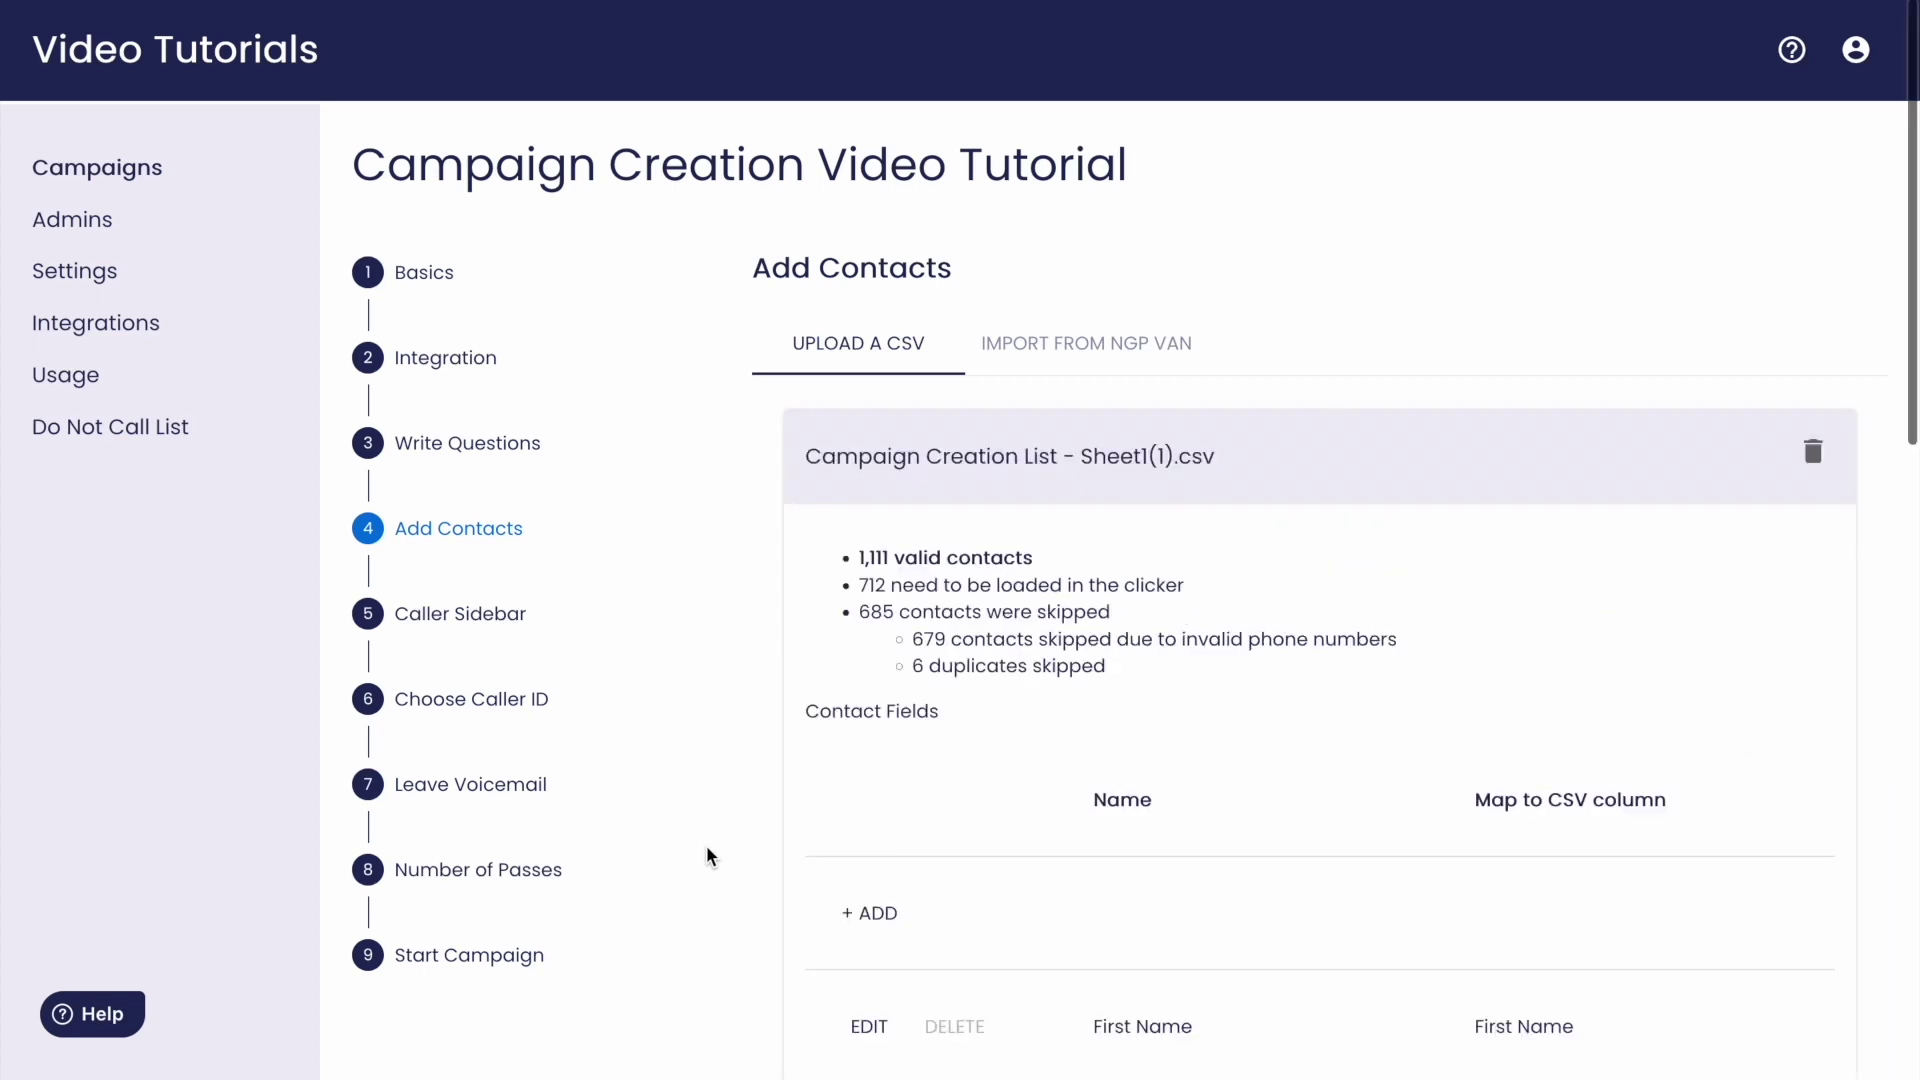
- Add a new contact field named 'Party' mapped to the Party CSV column
scroll(1573, 454, "down", 7)
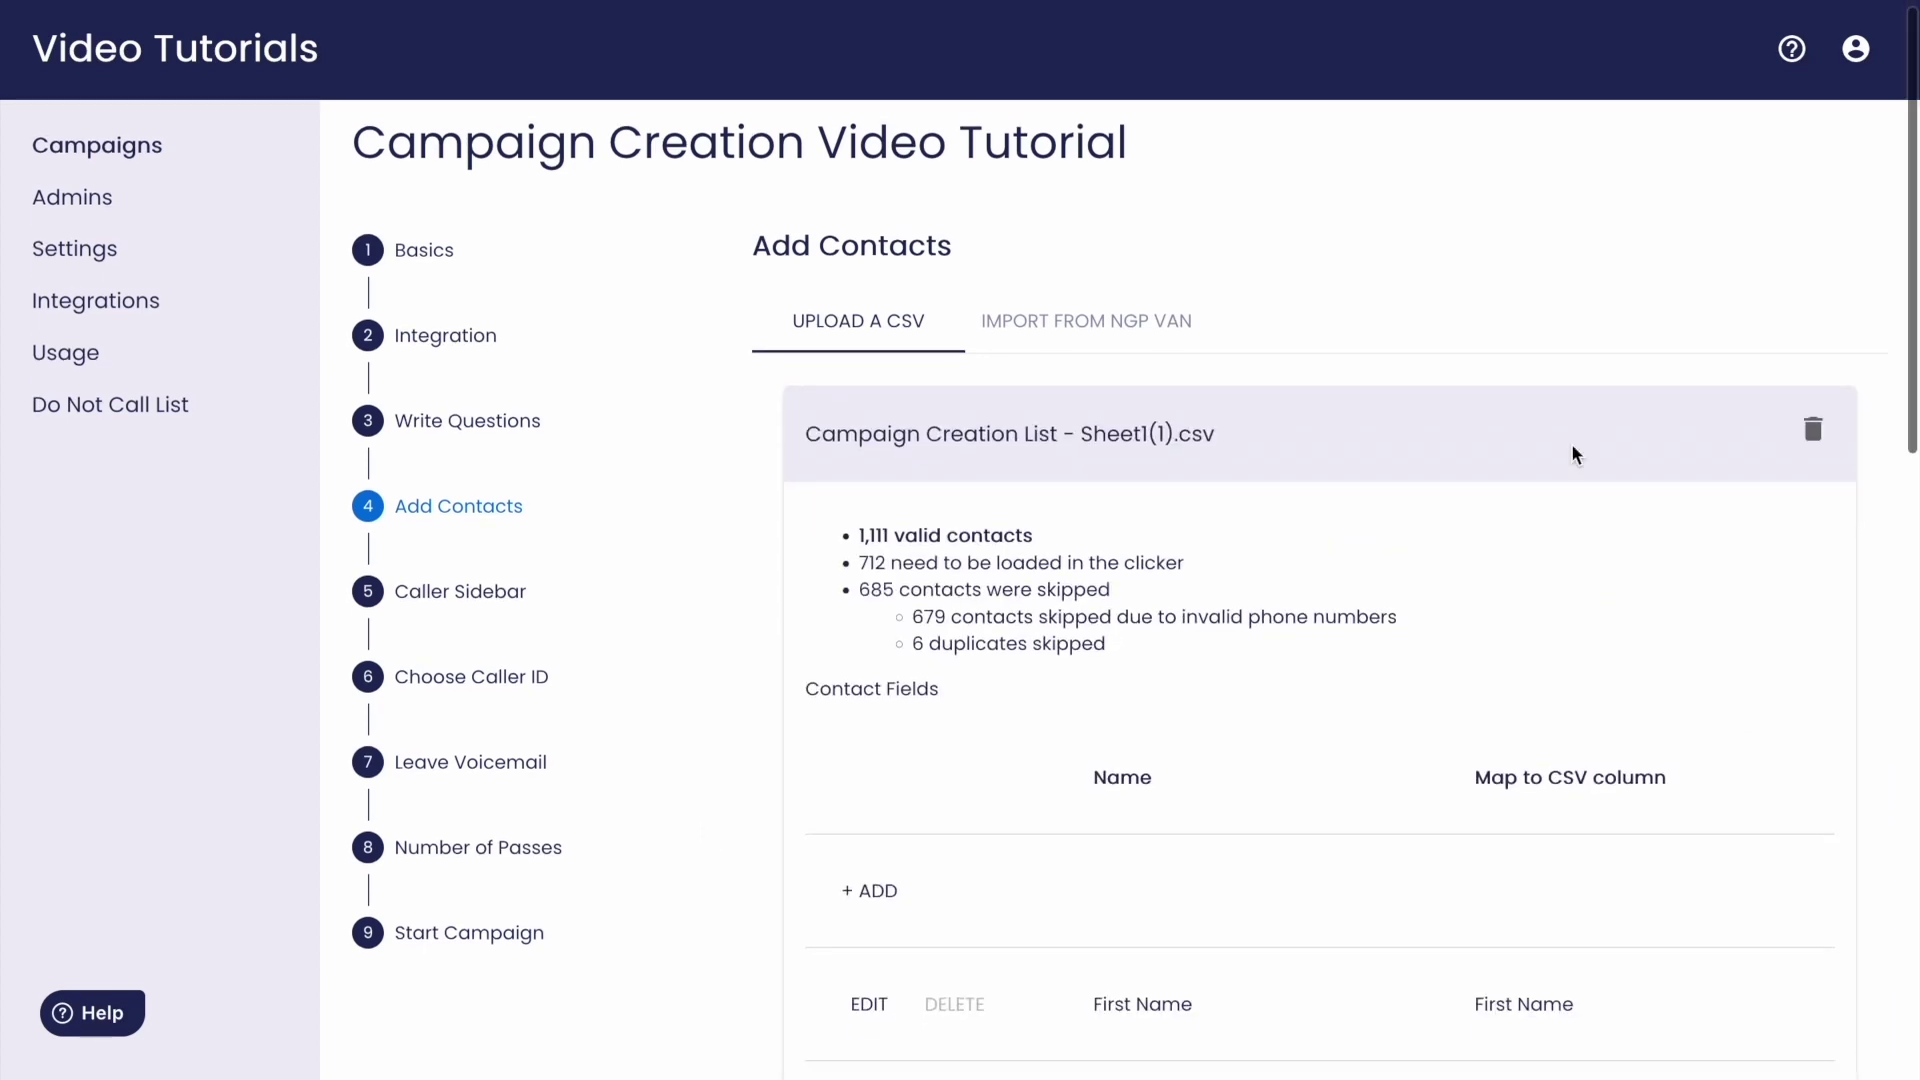
scroll(1573, 455, "down", 4)
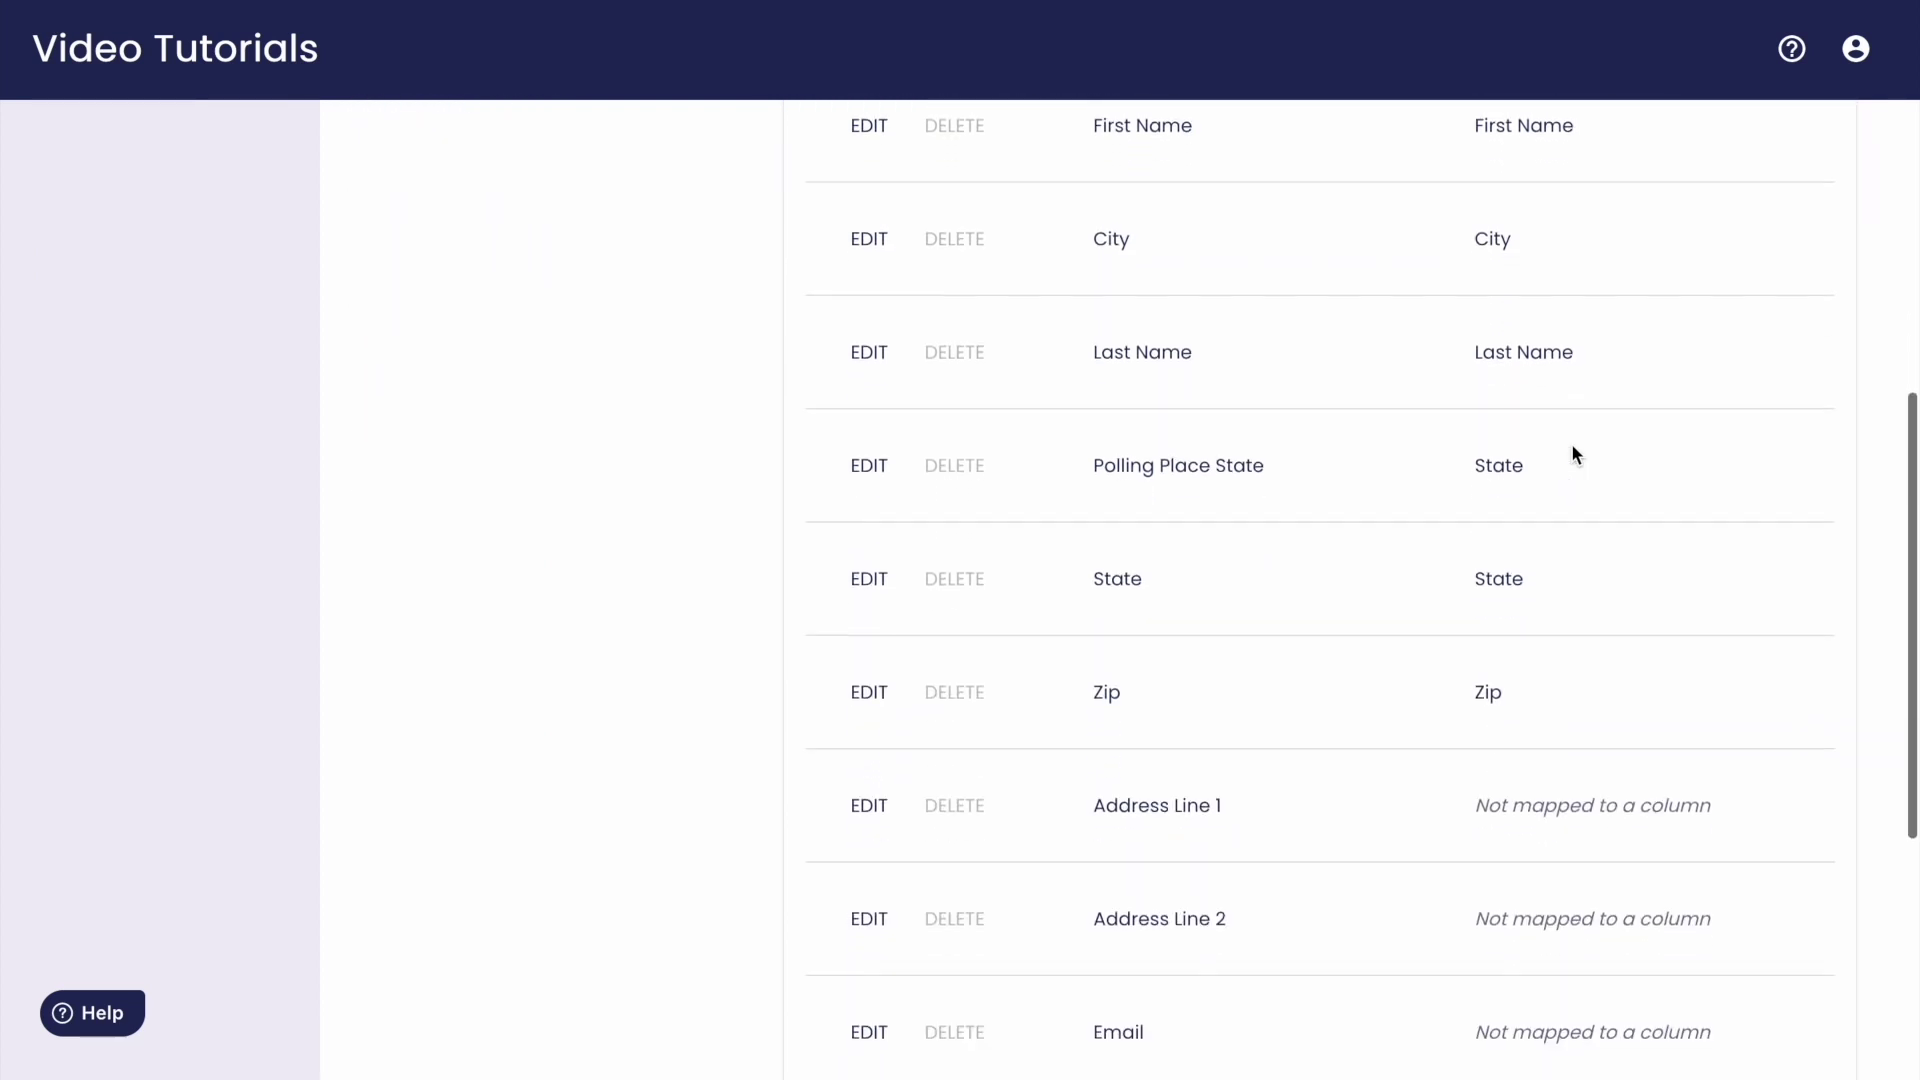
scroll(1573, 455, "down", 3)
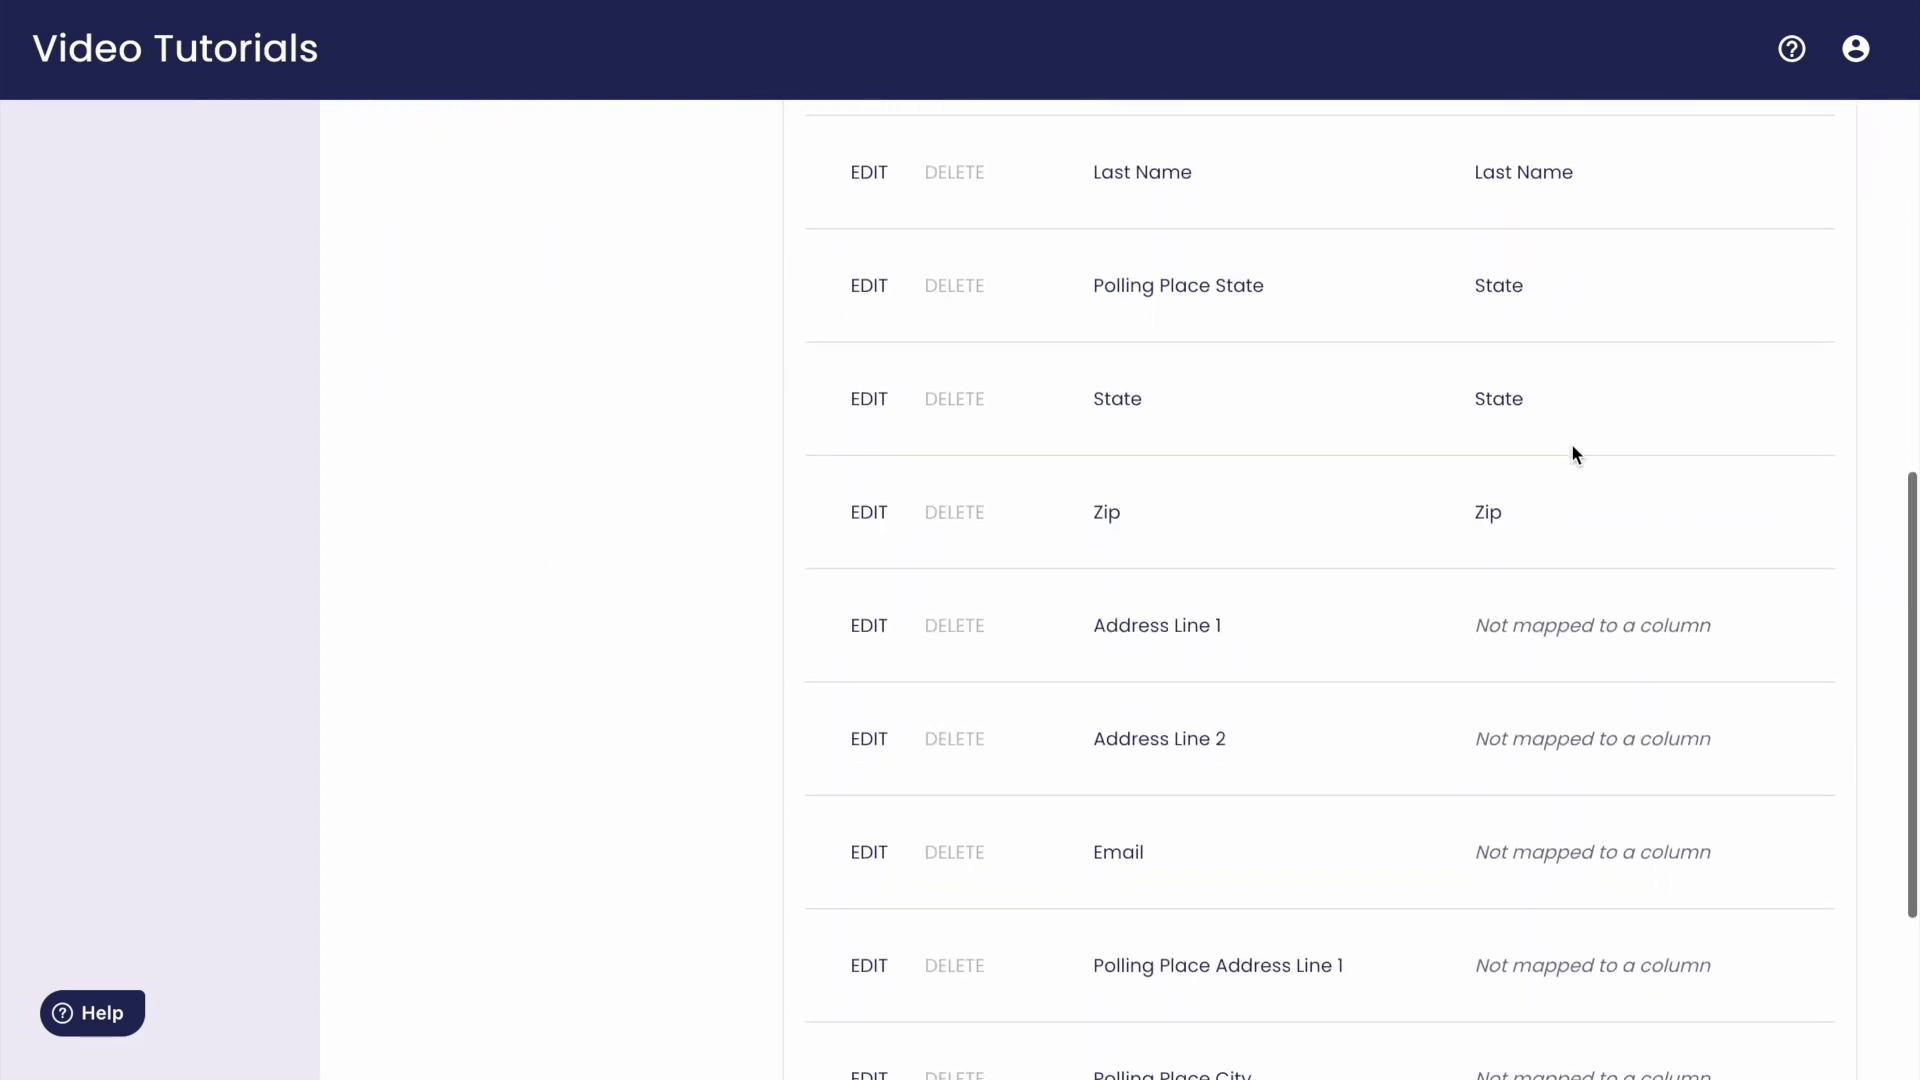
scroll(1573, 455, "down", 2)
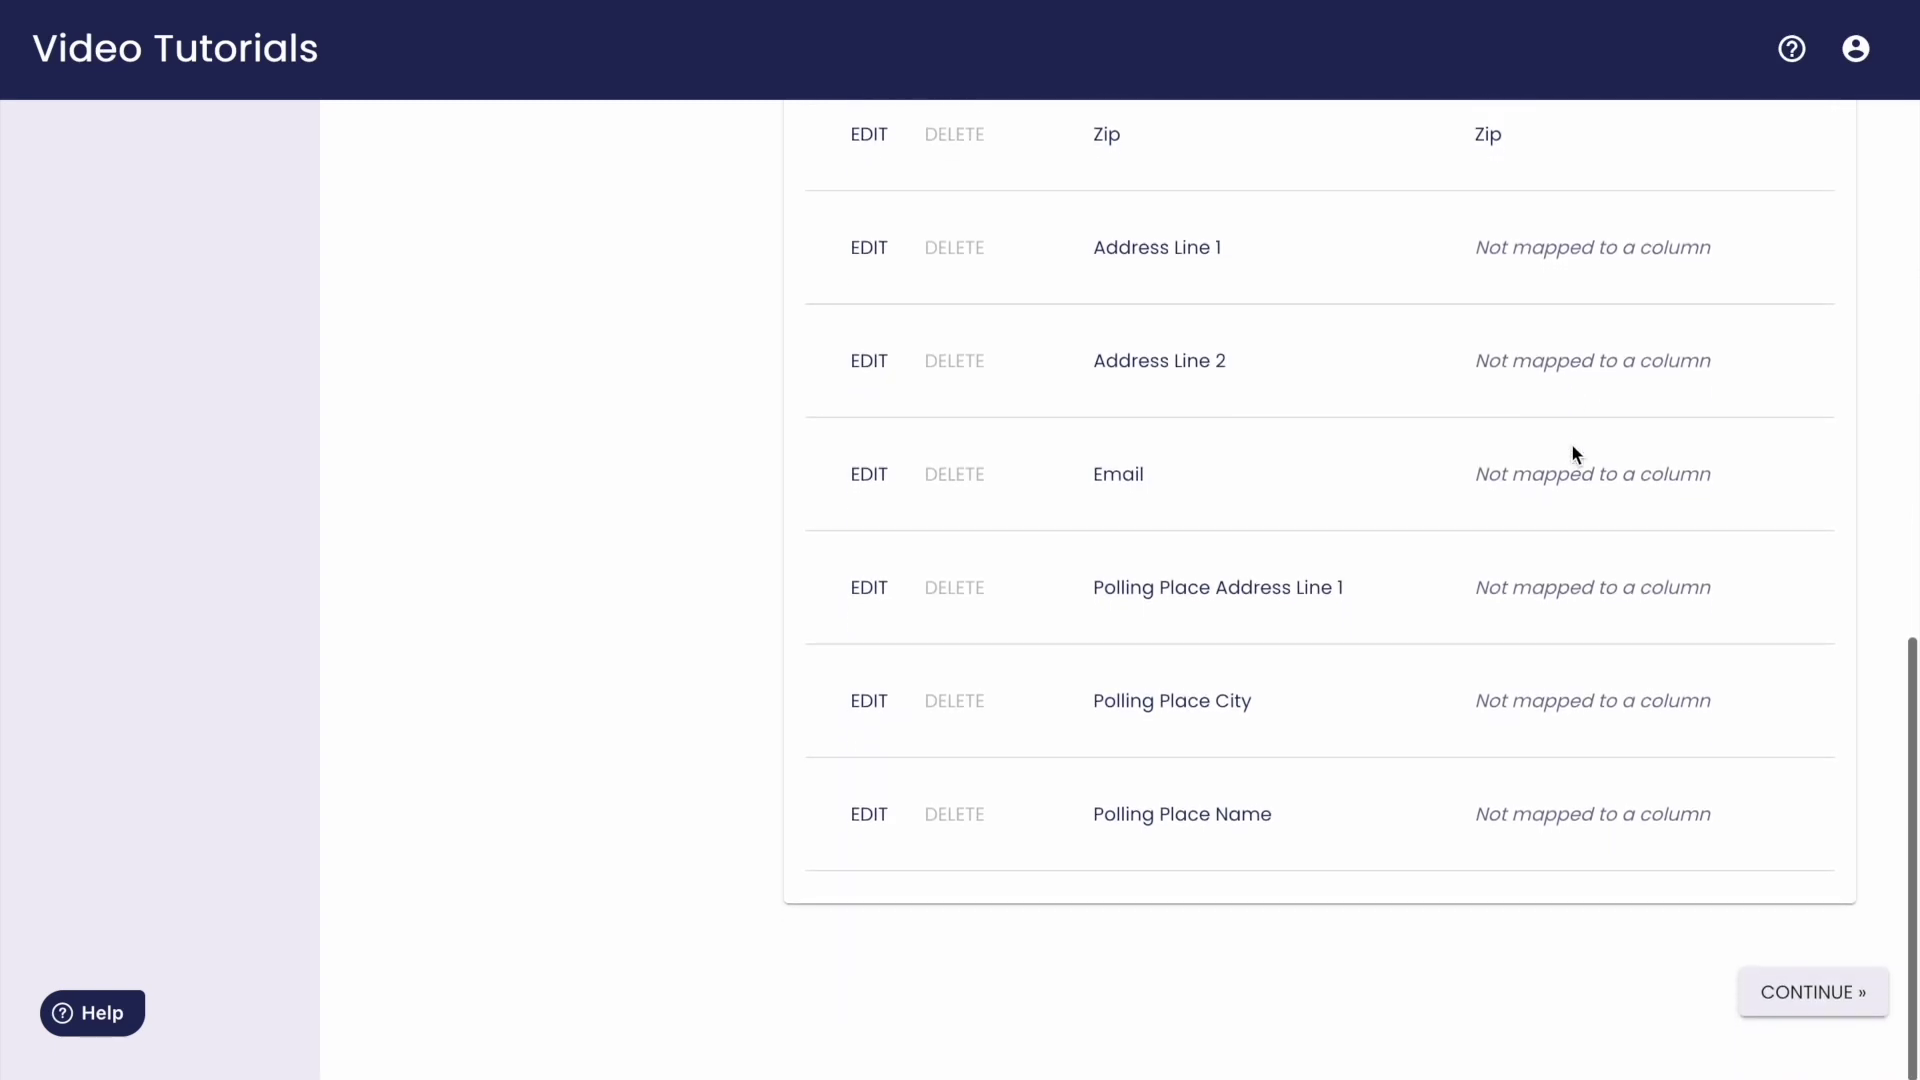
scroll(1573, 455, "up", 8)
scroll(1570, 450, "up", 2)
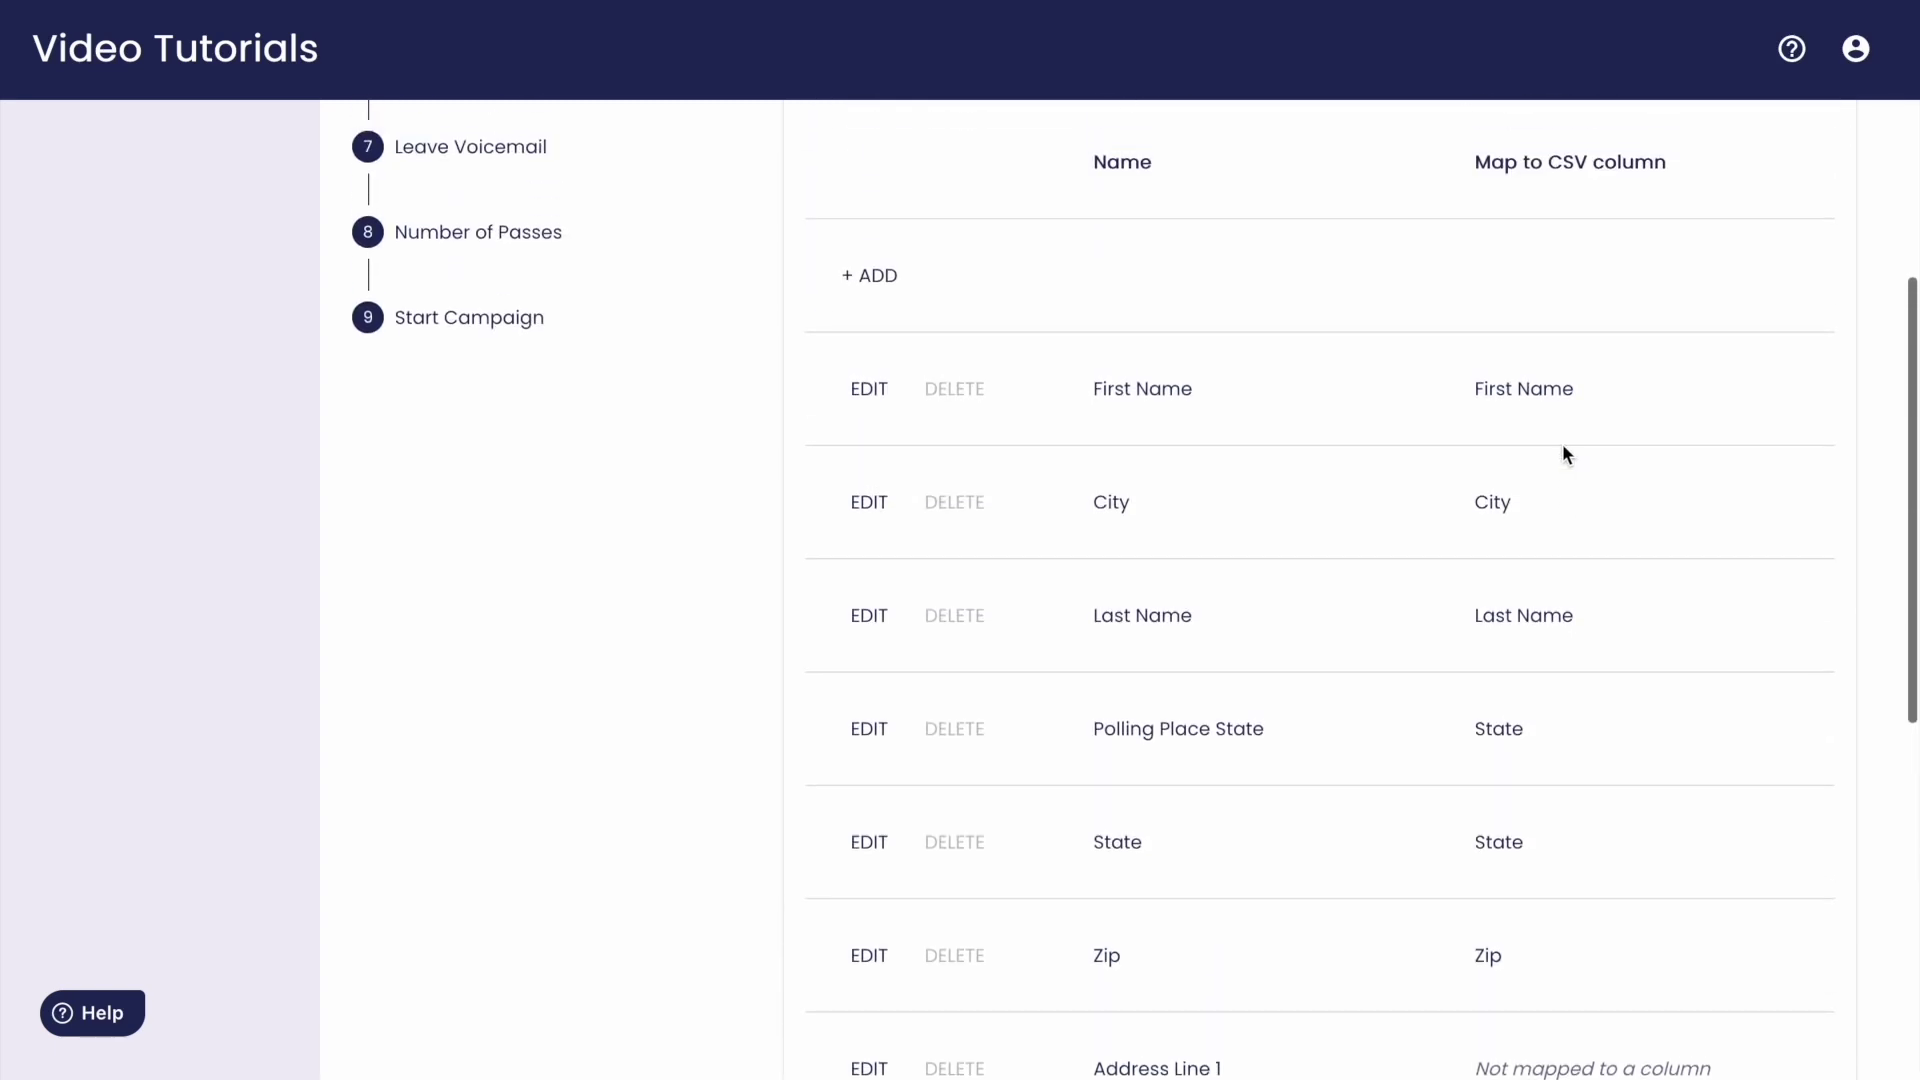
left_click(876, 275)
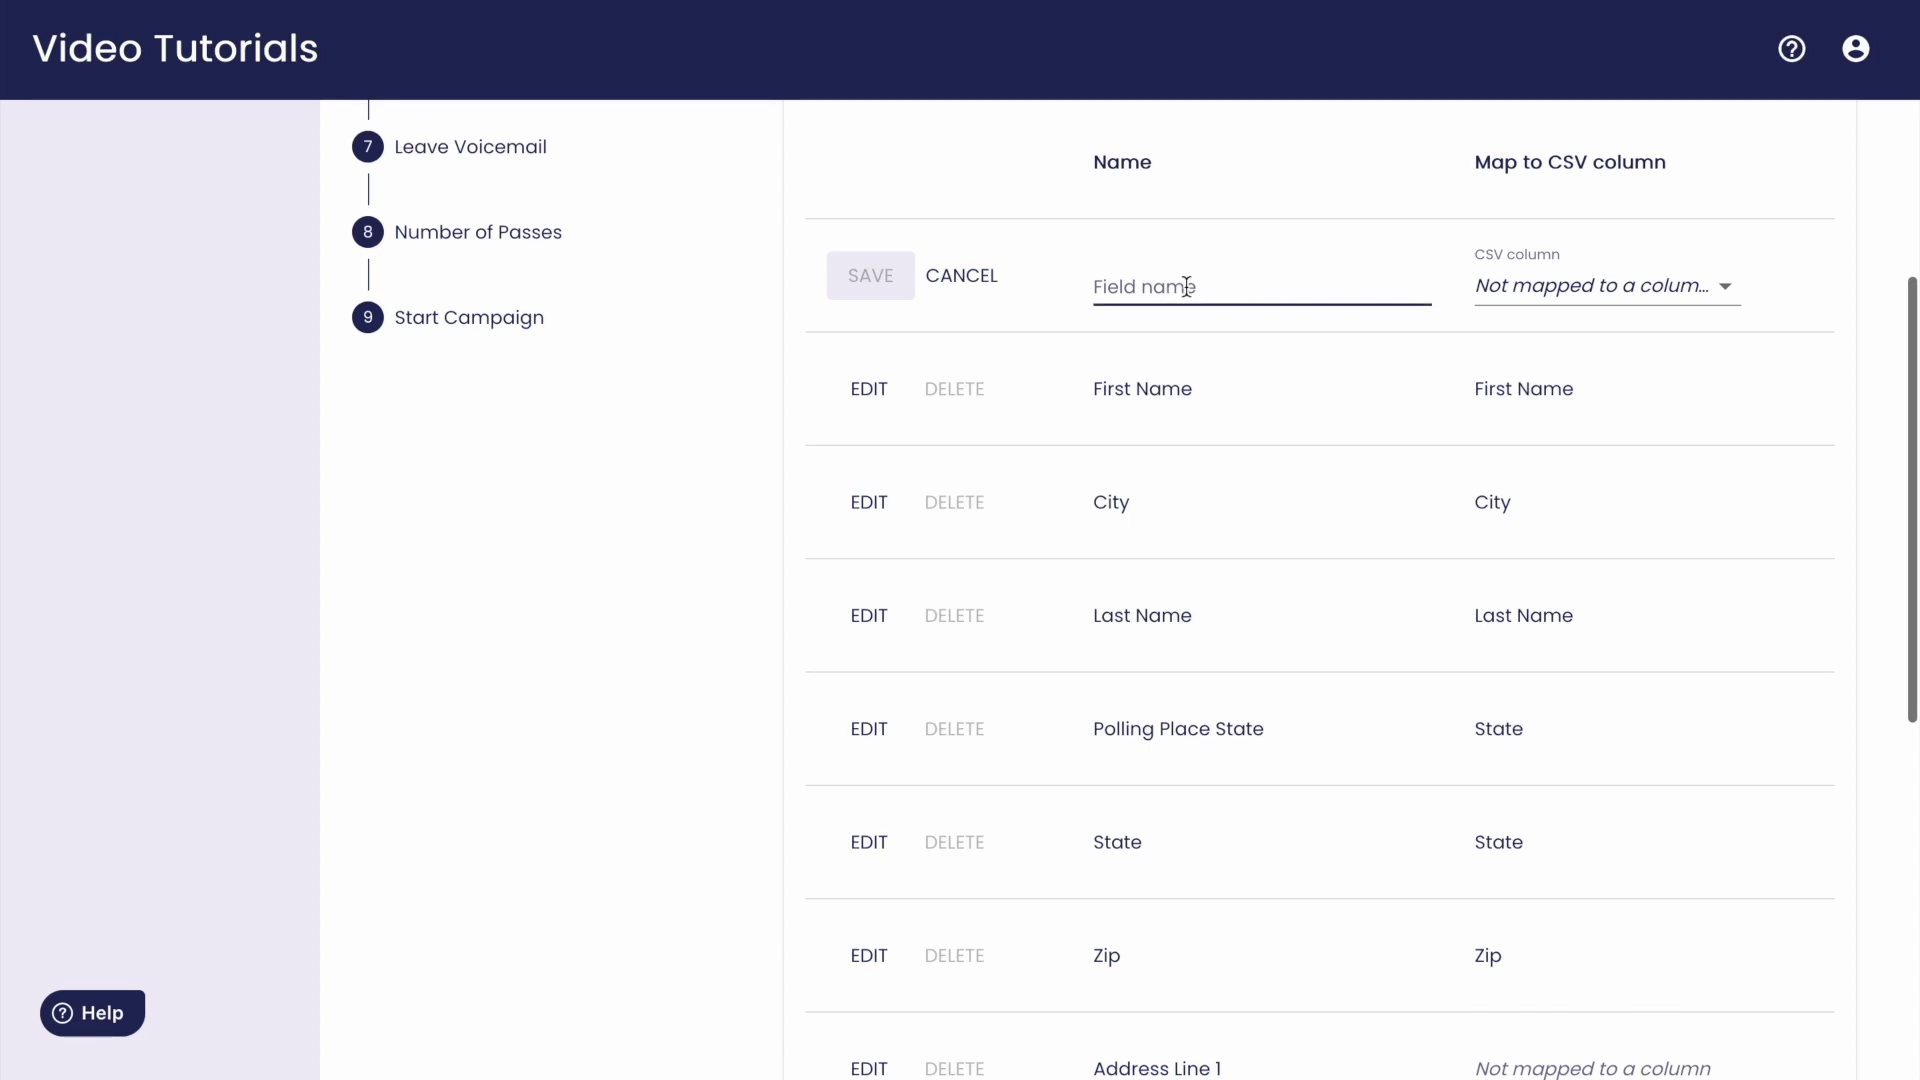
left_click(1187, 287)
type("Party")
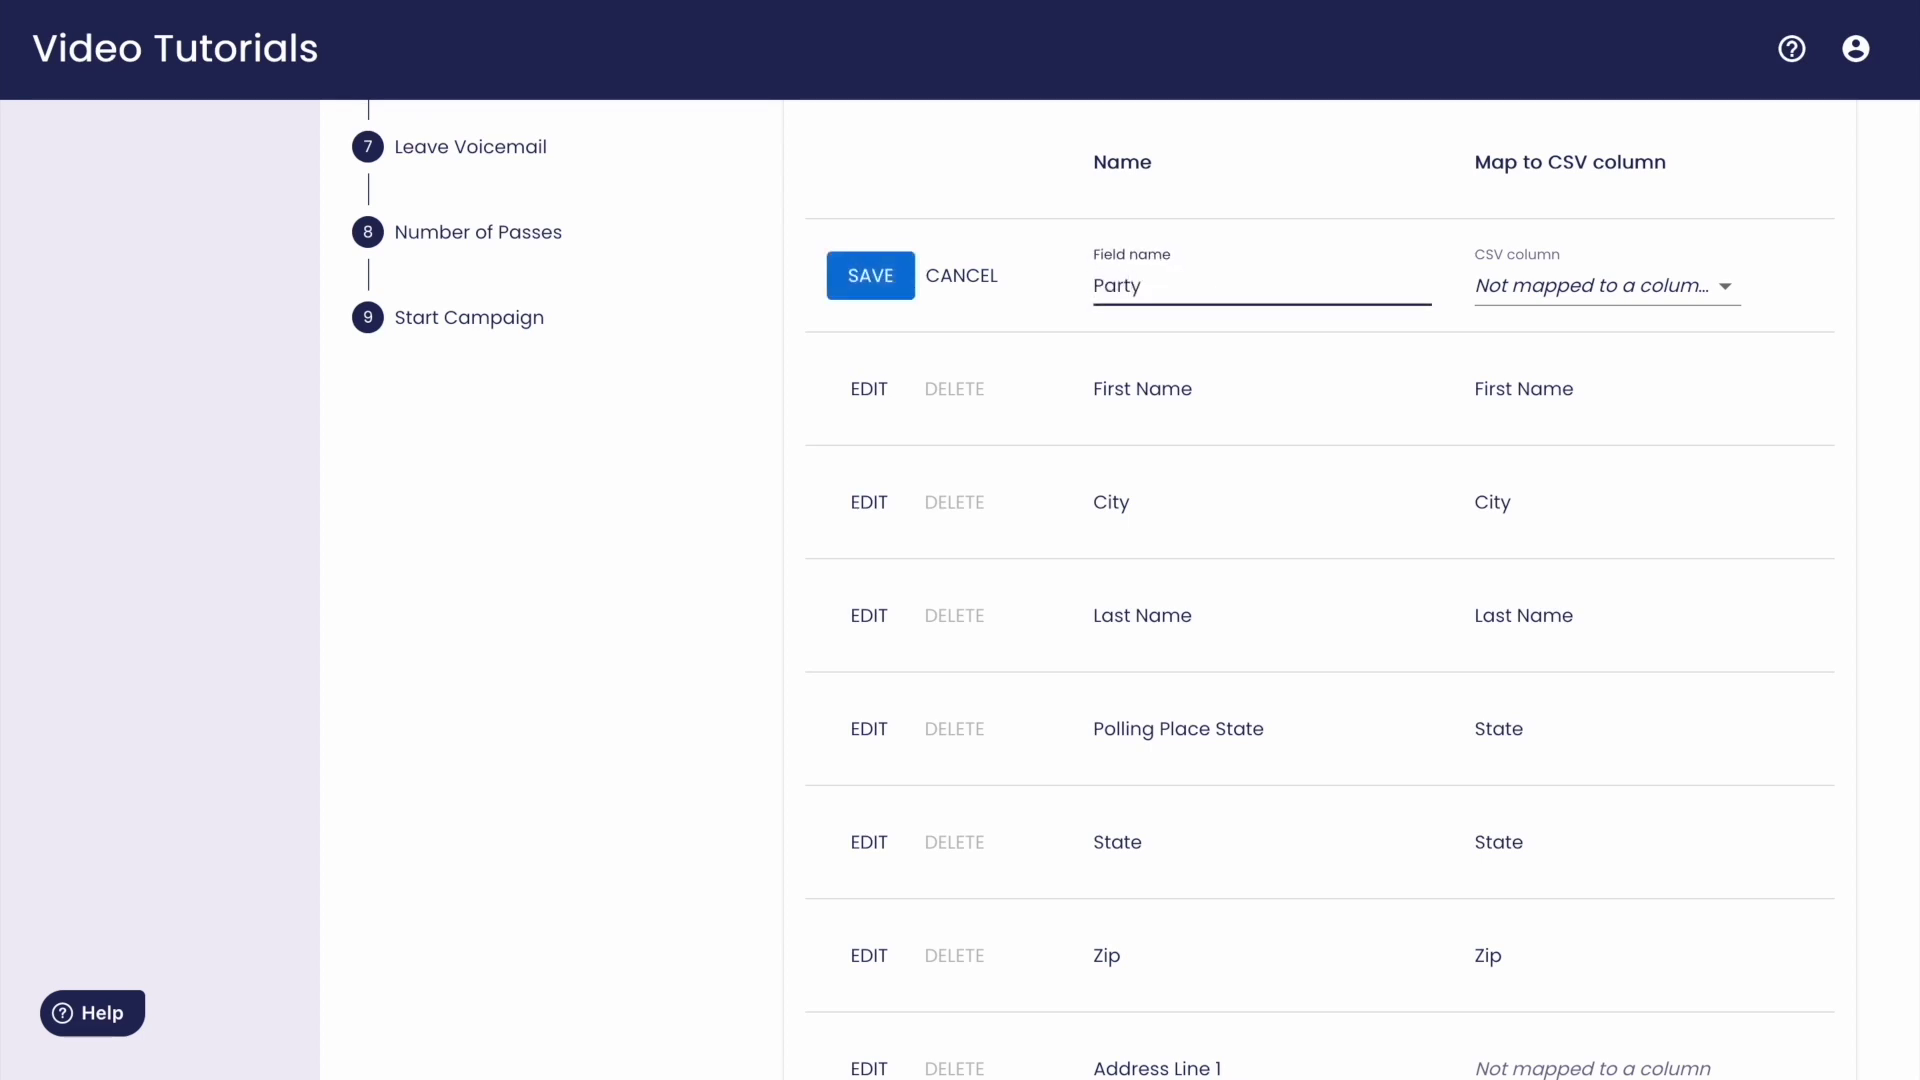
left_click(1502, 285)
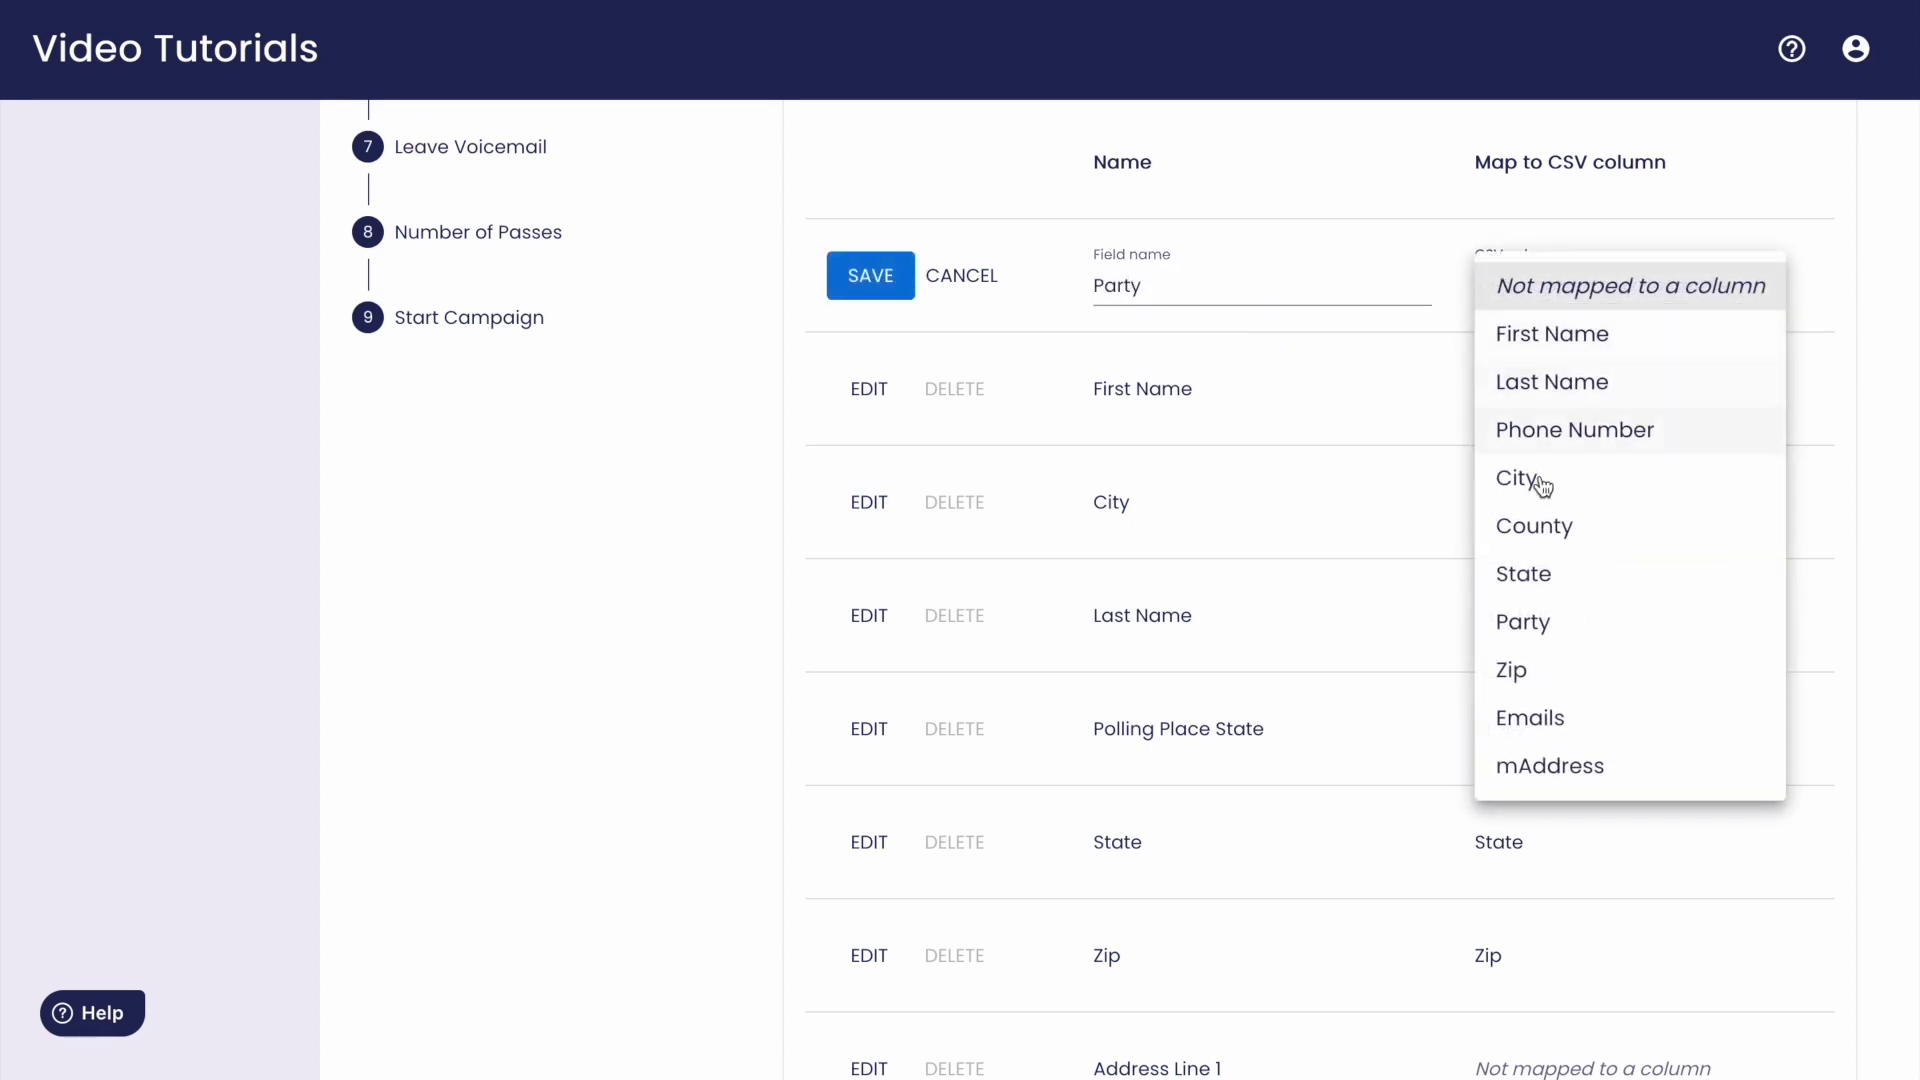
left_click(1536, 632)
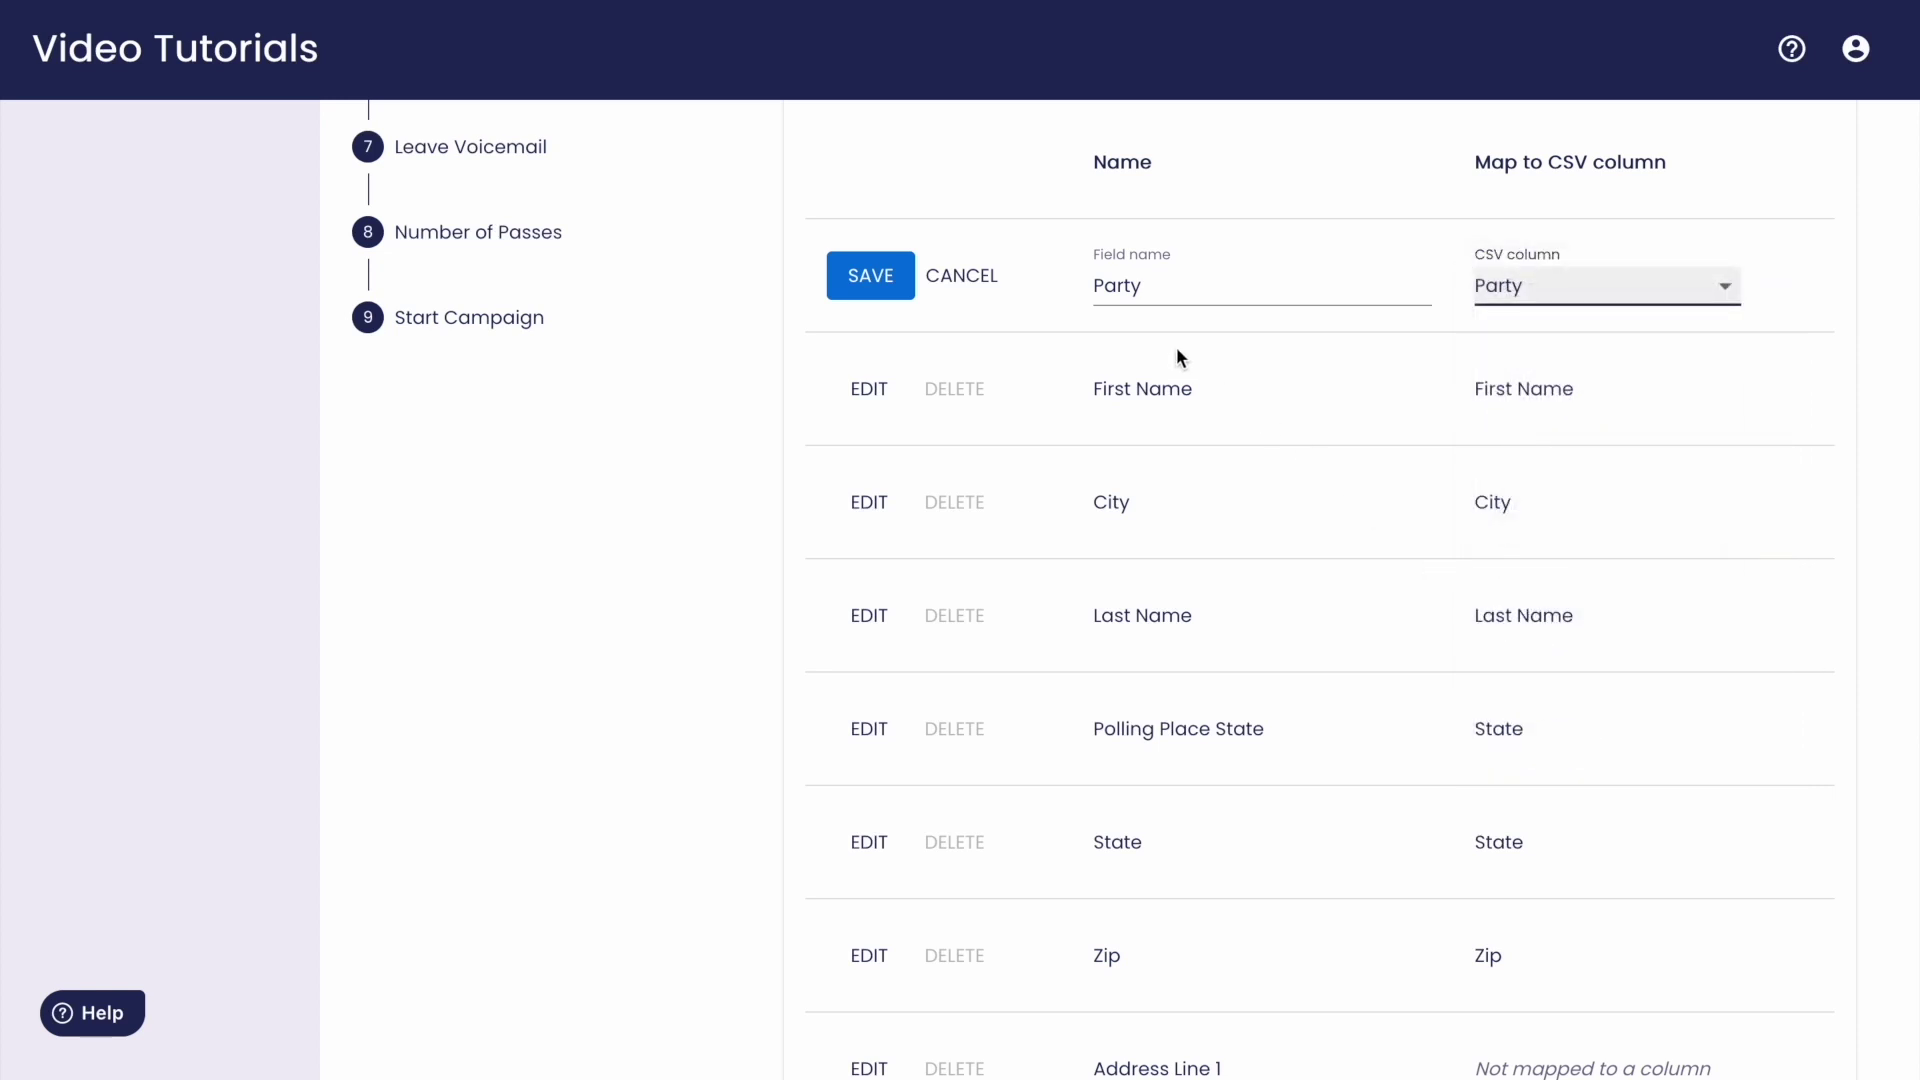
left_click(872, 275)
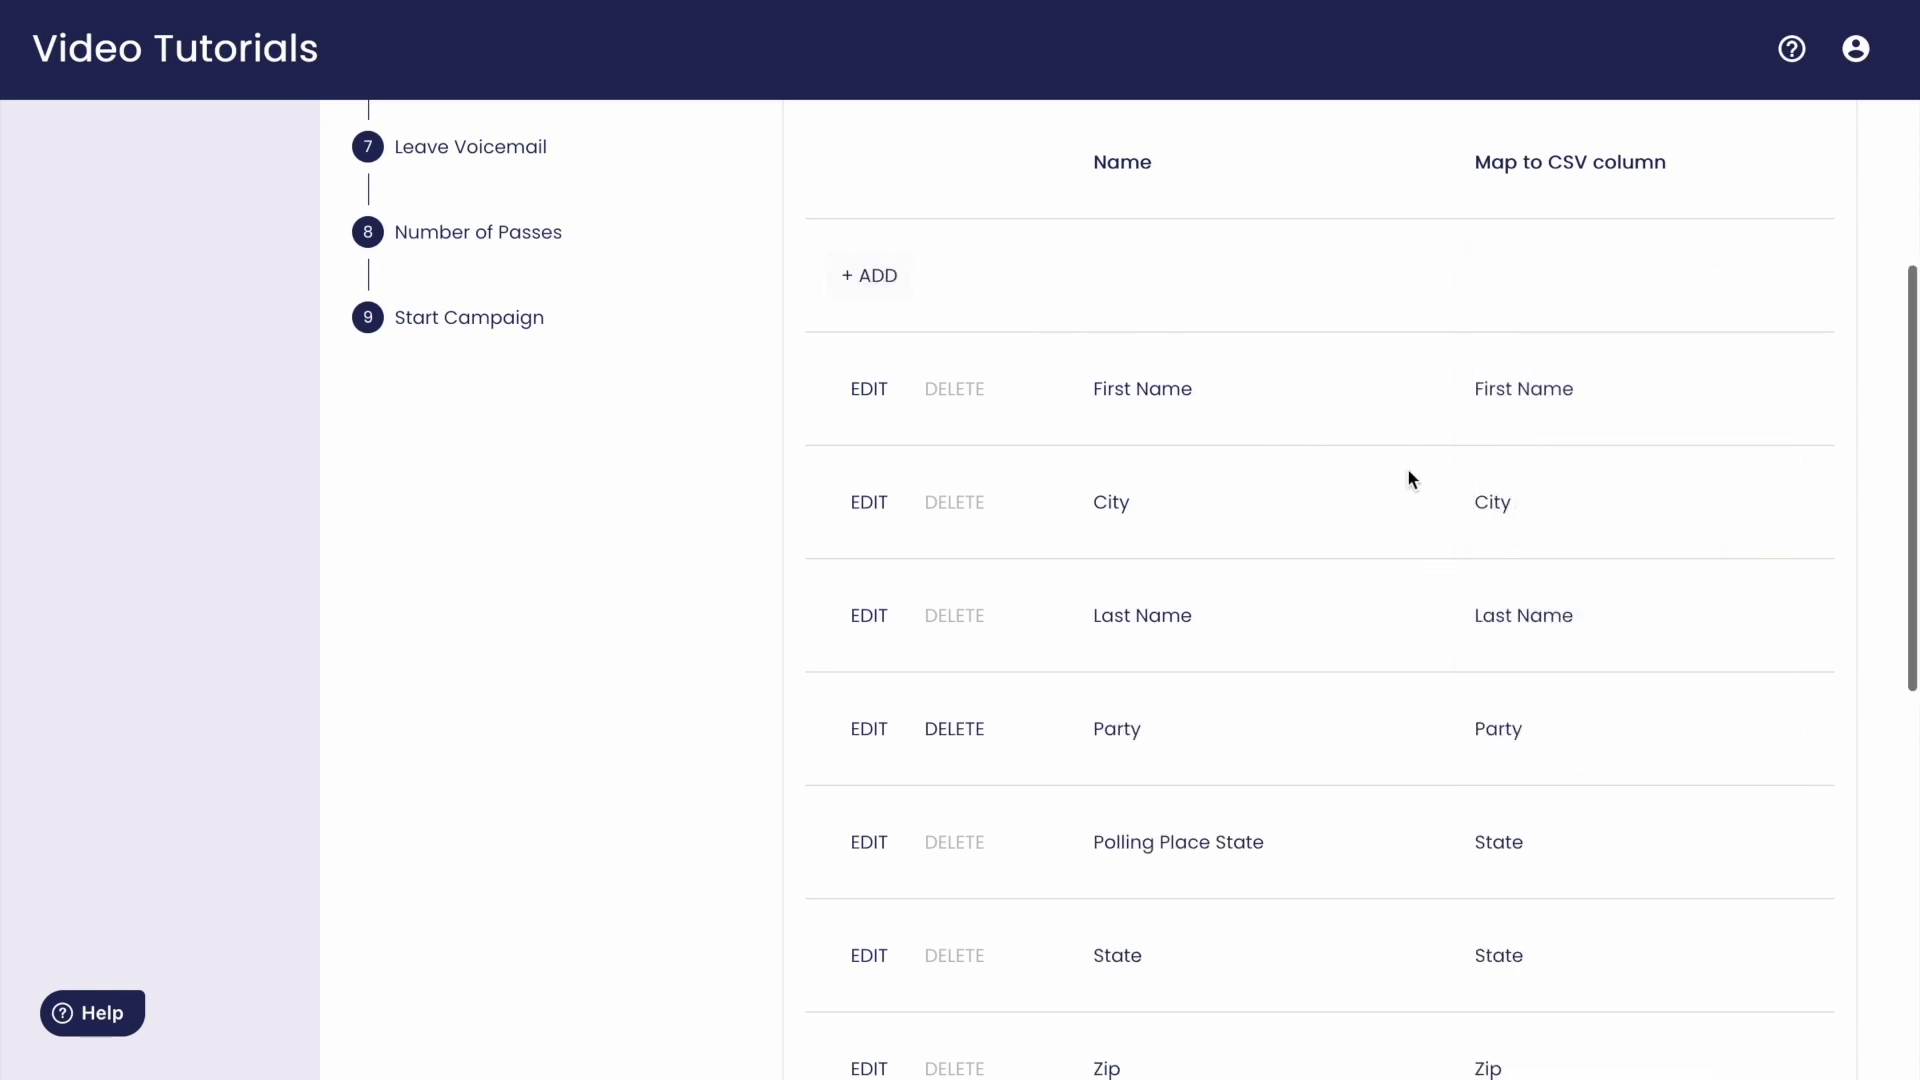
- Remap the Email field to the Emails CSV column
scroll(1408, 471, "down", 1)
scroll(1407, 468, "down", 5)
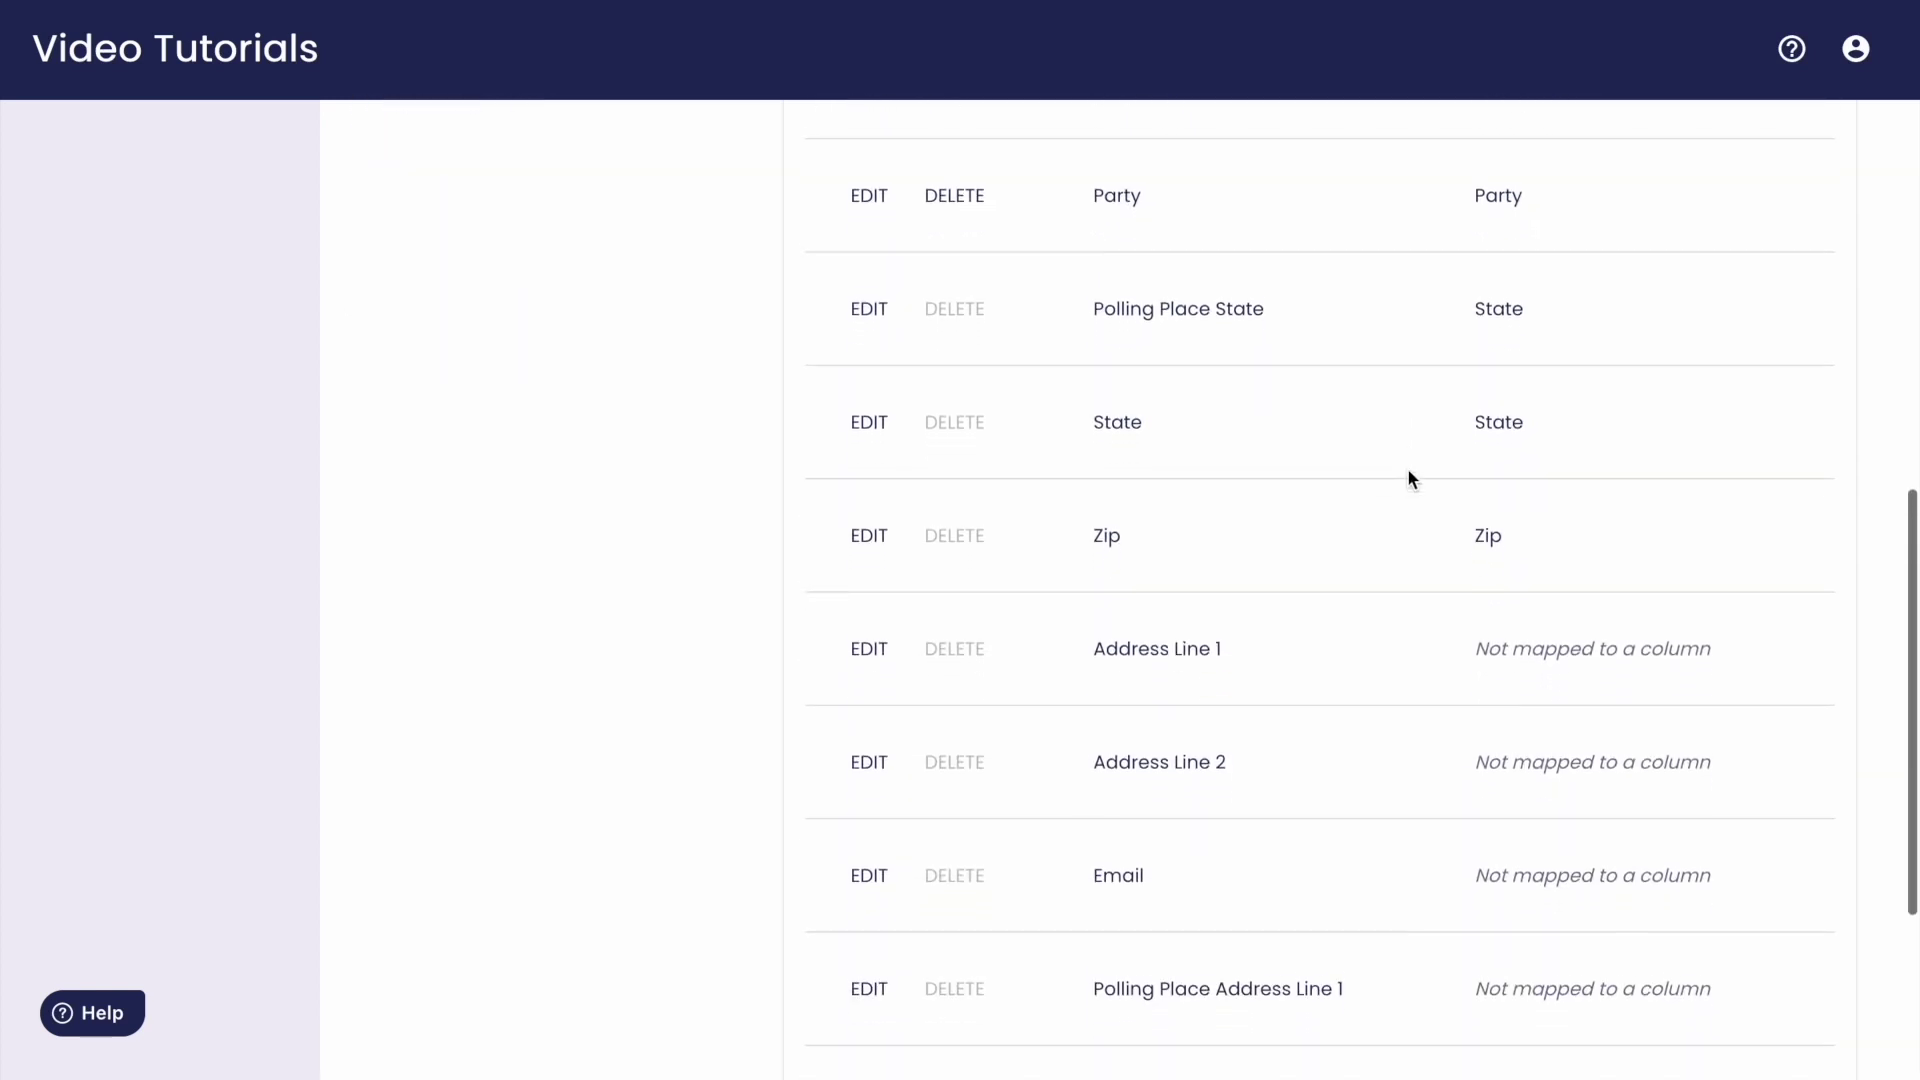
left_click(868, 867)
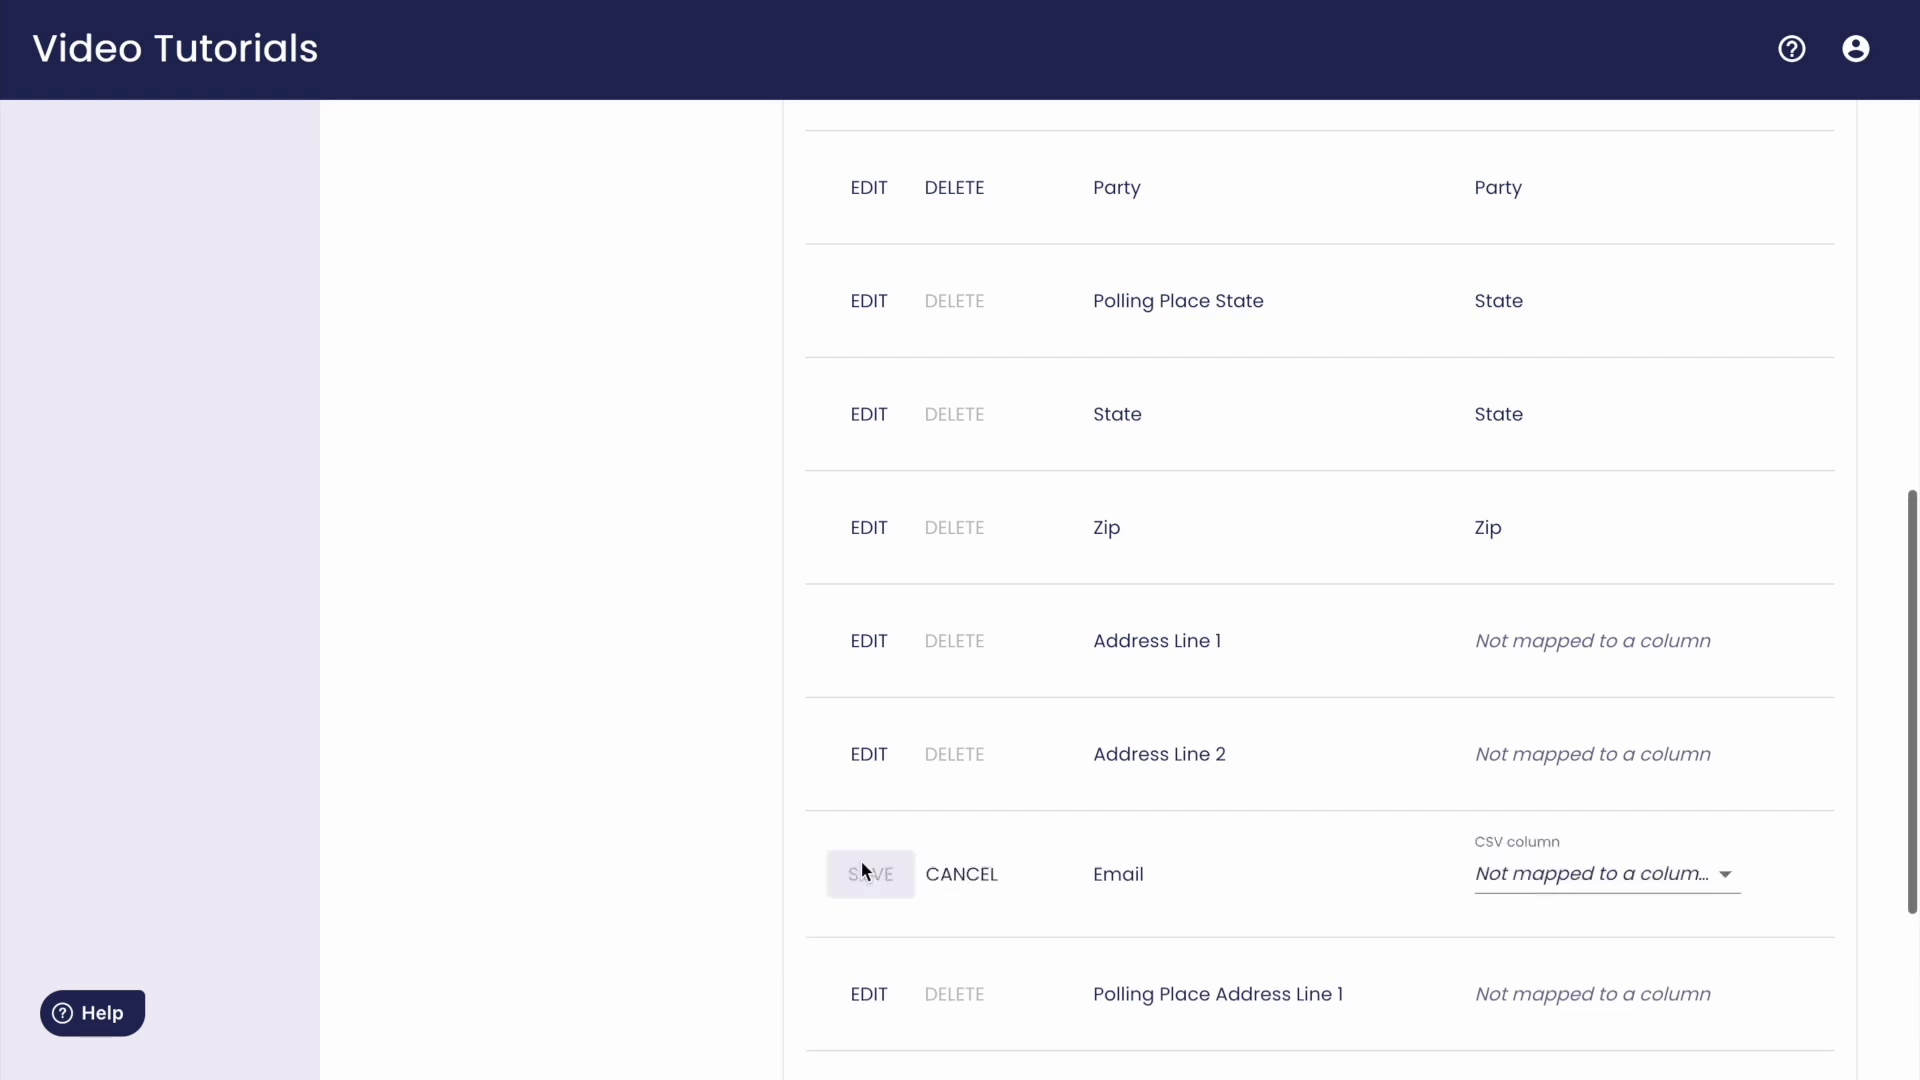
left_click(1550, 874)
left_click(1548, 978)
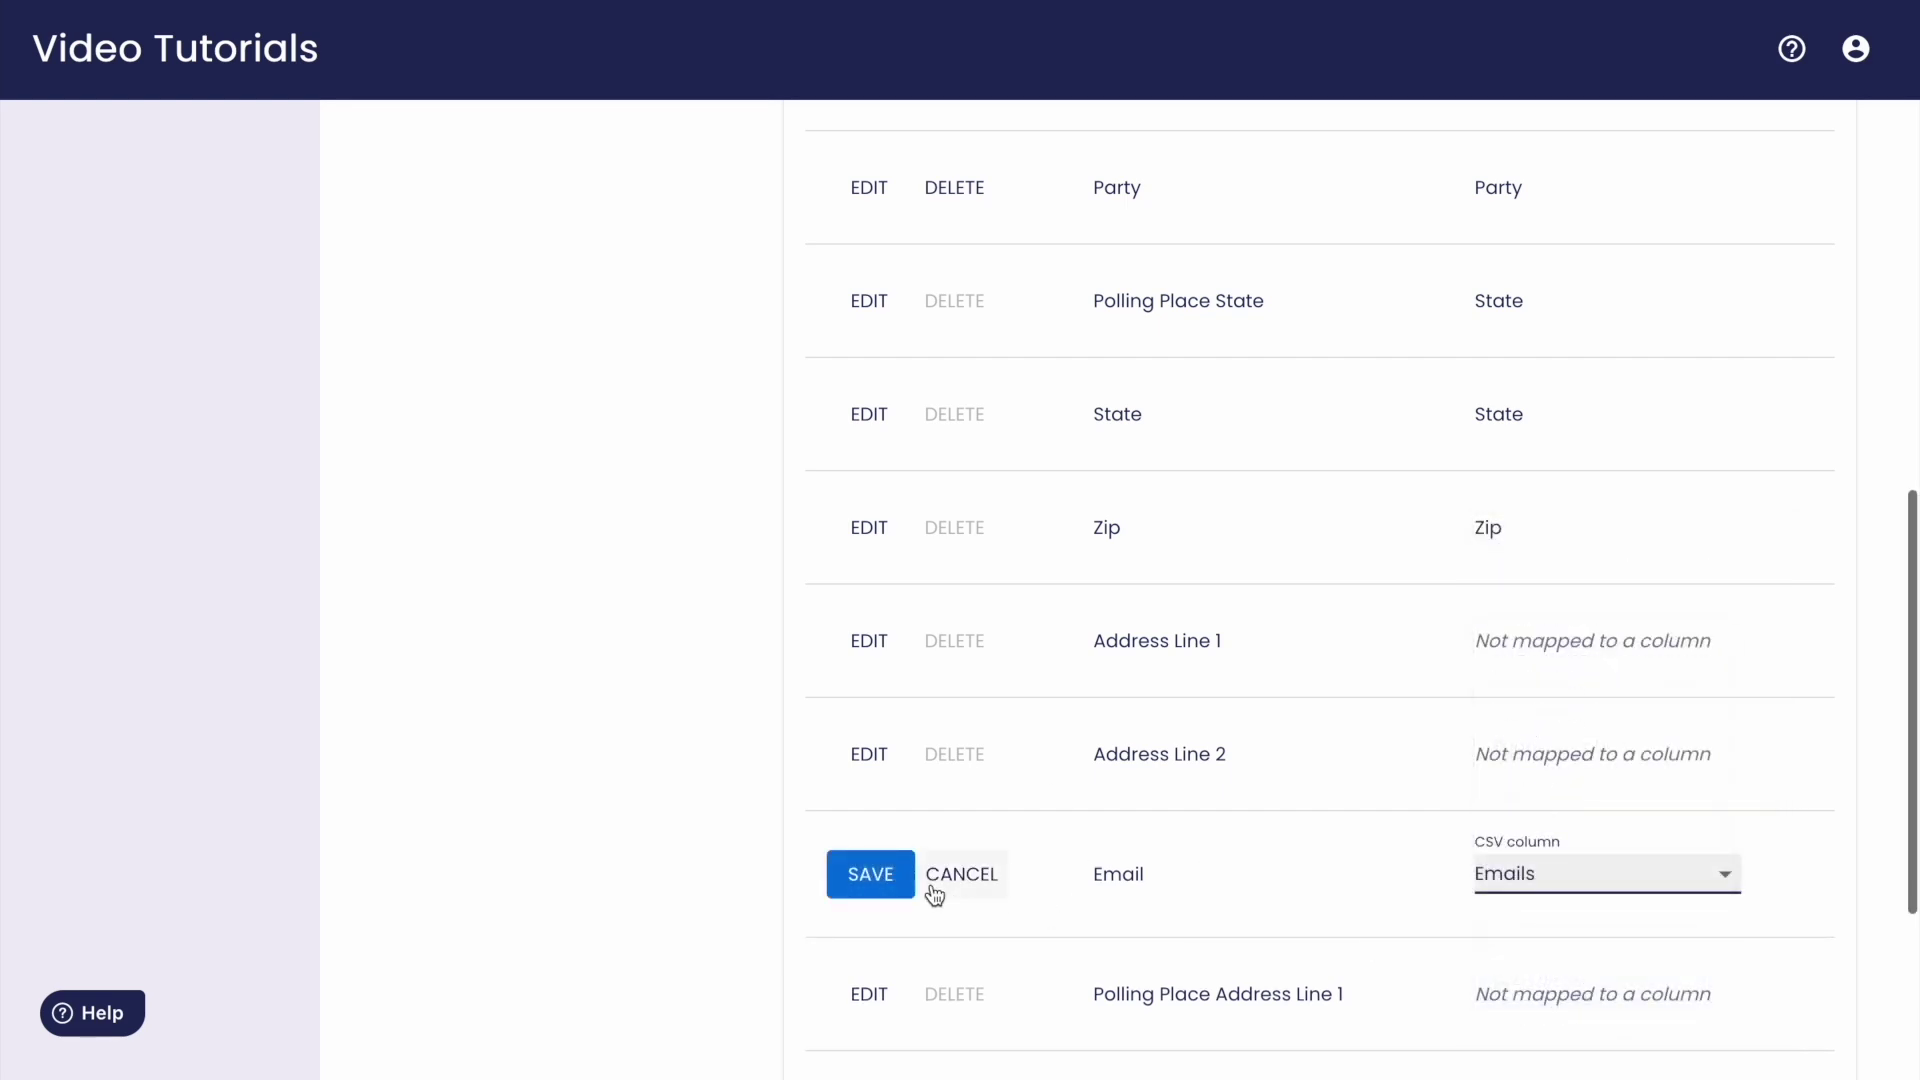
left_click(869, 871)
- Continue to the Caller Sidebar step
scroll(1519, 785, "down", 1)
scroll(1519, 790, "down", 3)
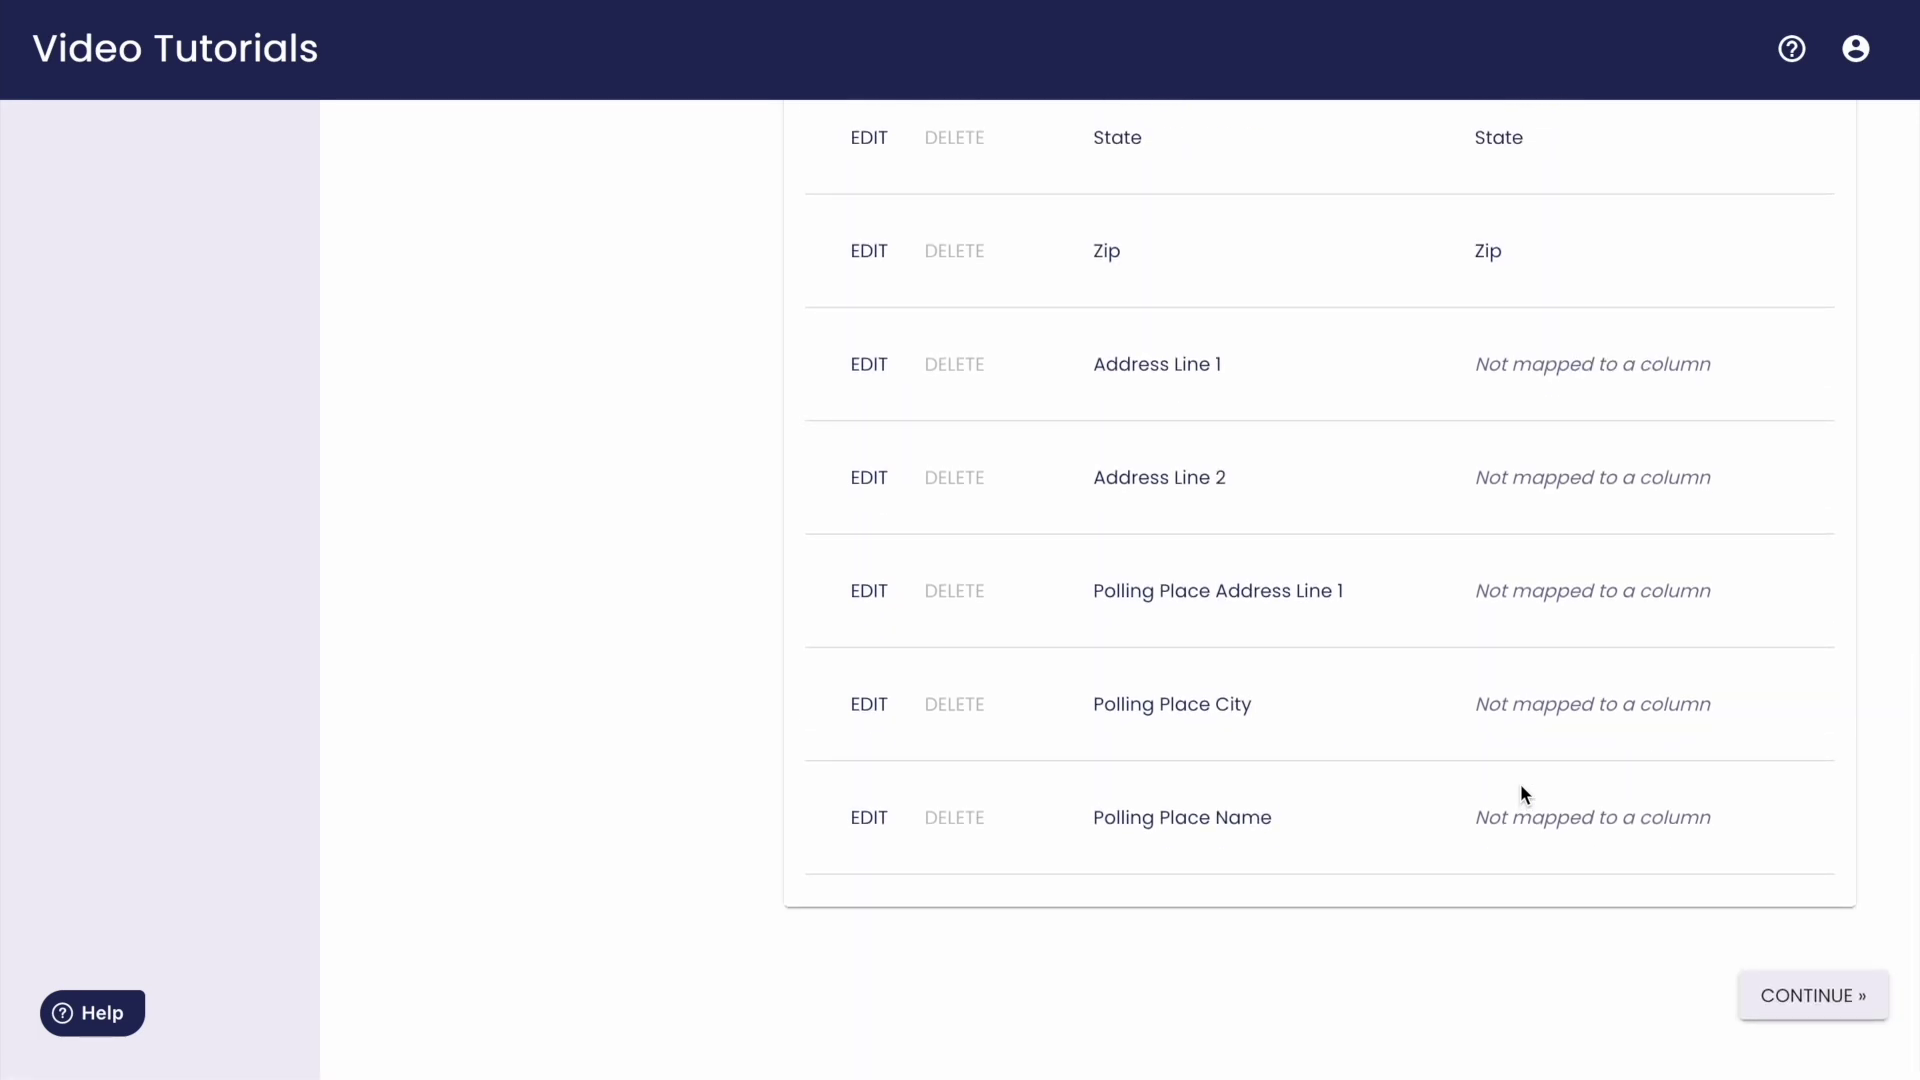
left_click(1808, 995)
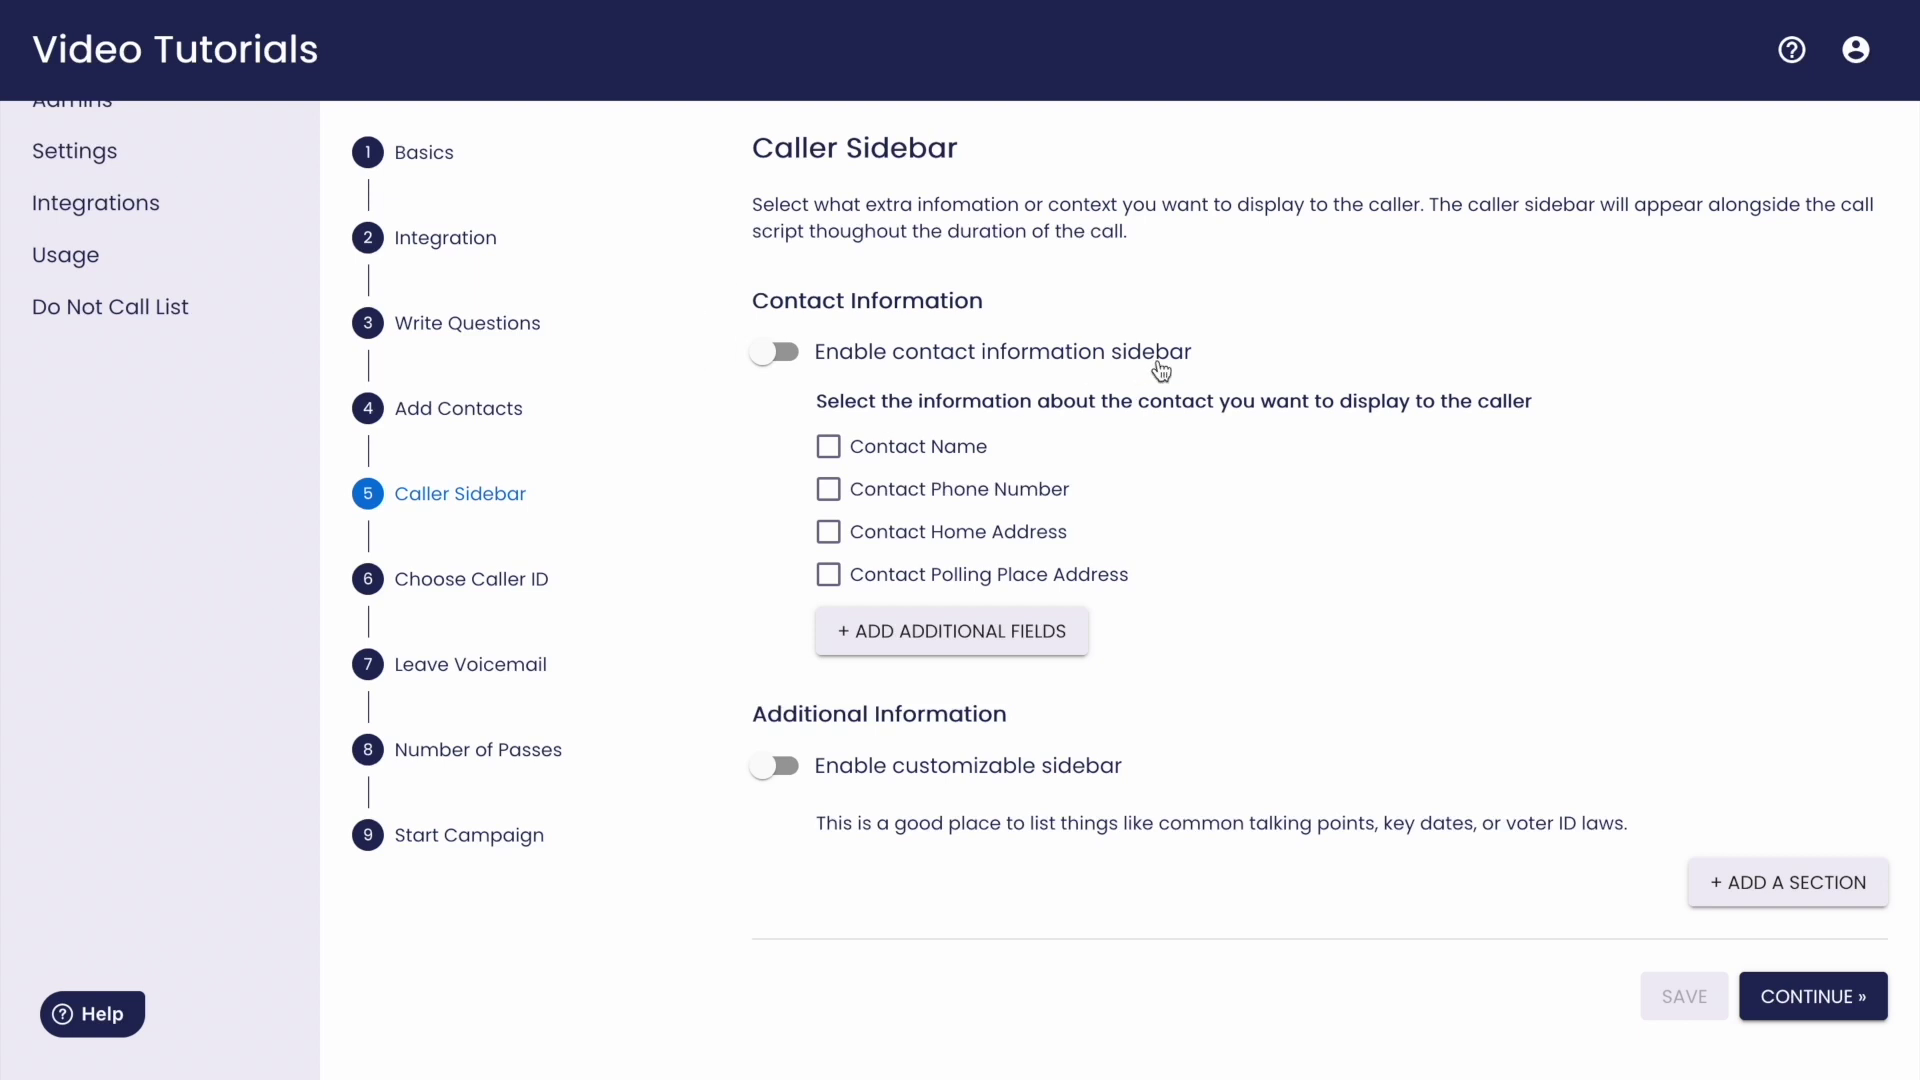
- Enable the contact information sidebar showing Contact Name, Contact Home Address and party
left_click(787, 354)
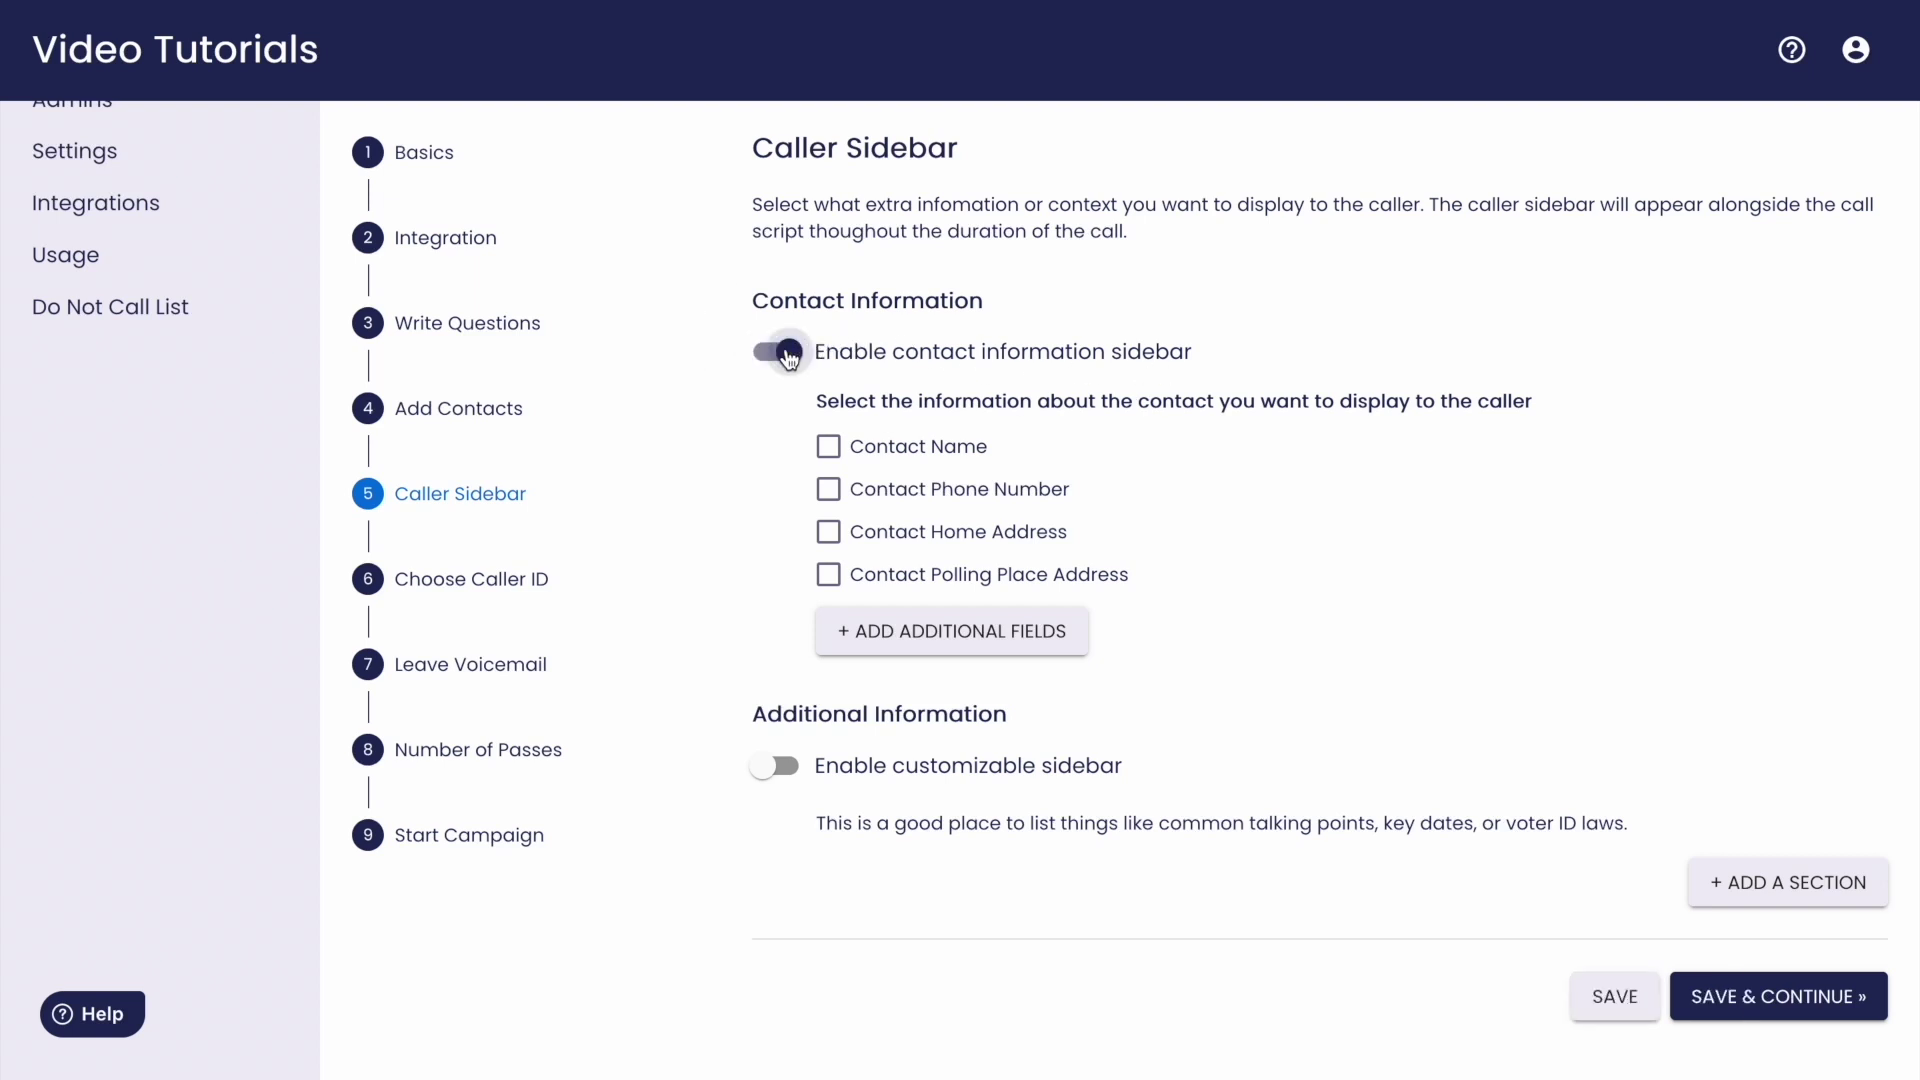
left_click(828, 449)
left_click(825, 534)
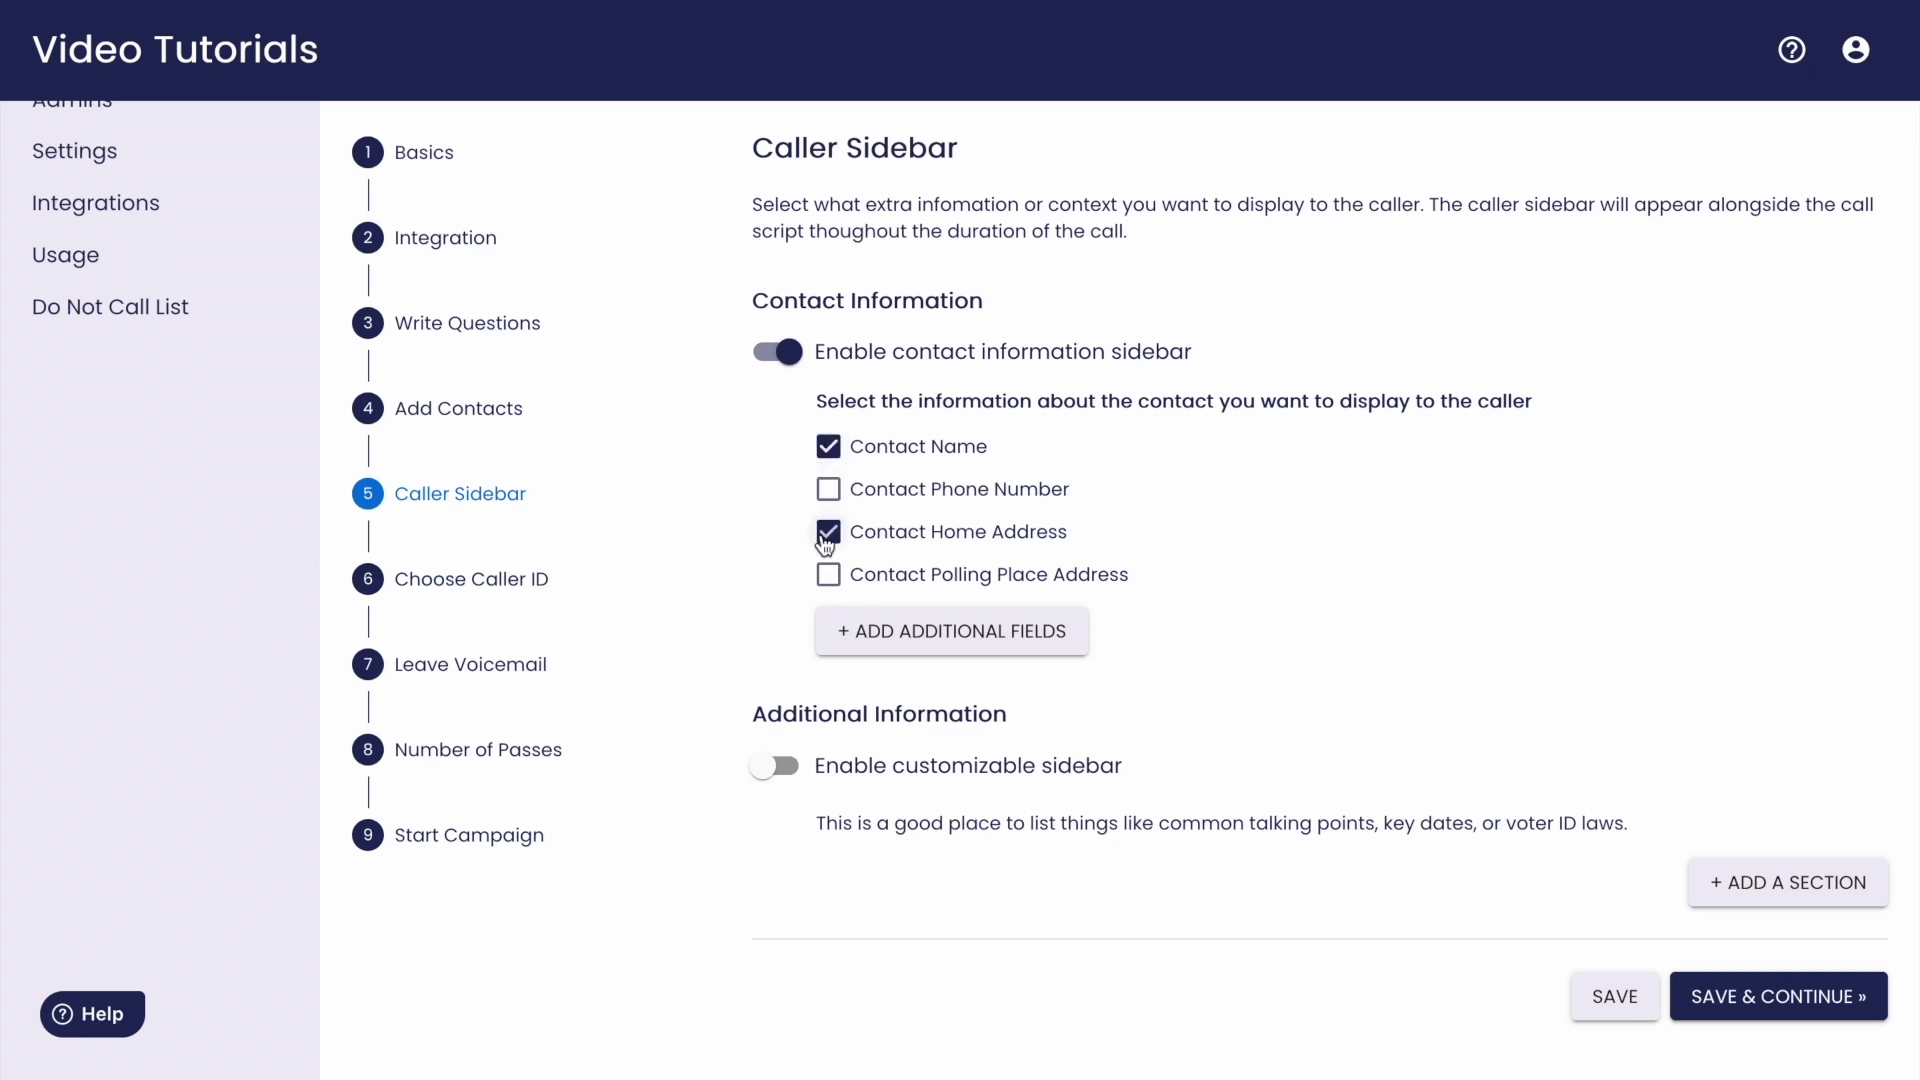
left_click(903, 643)
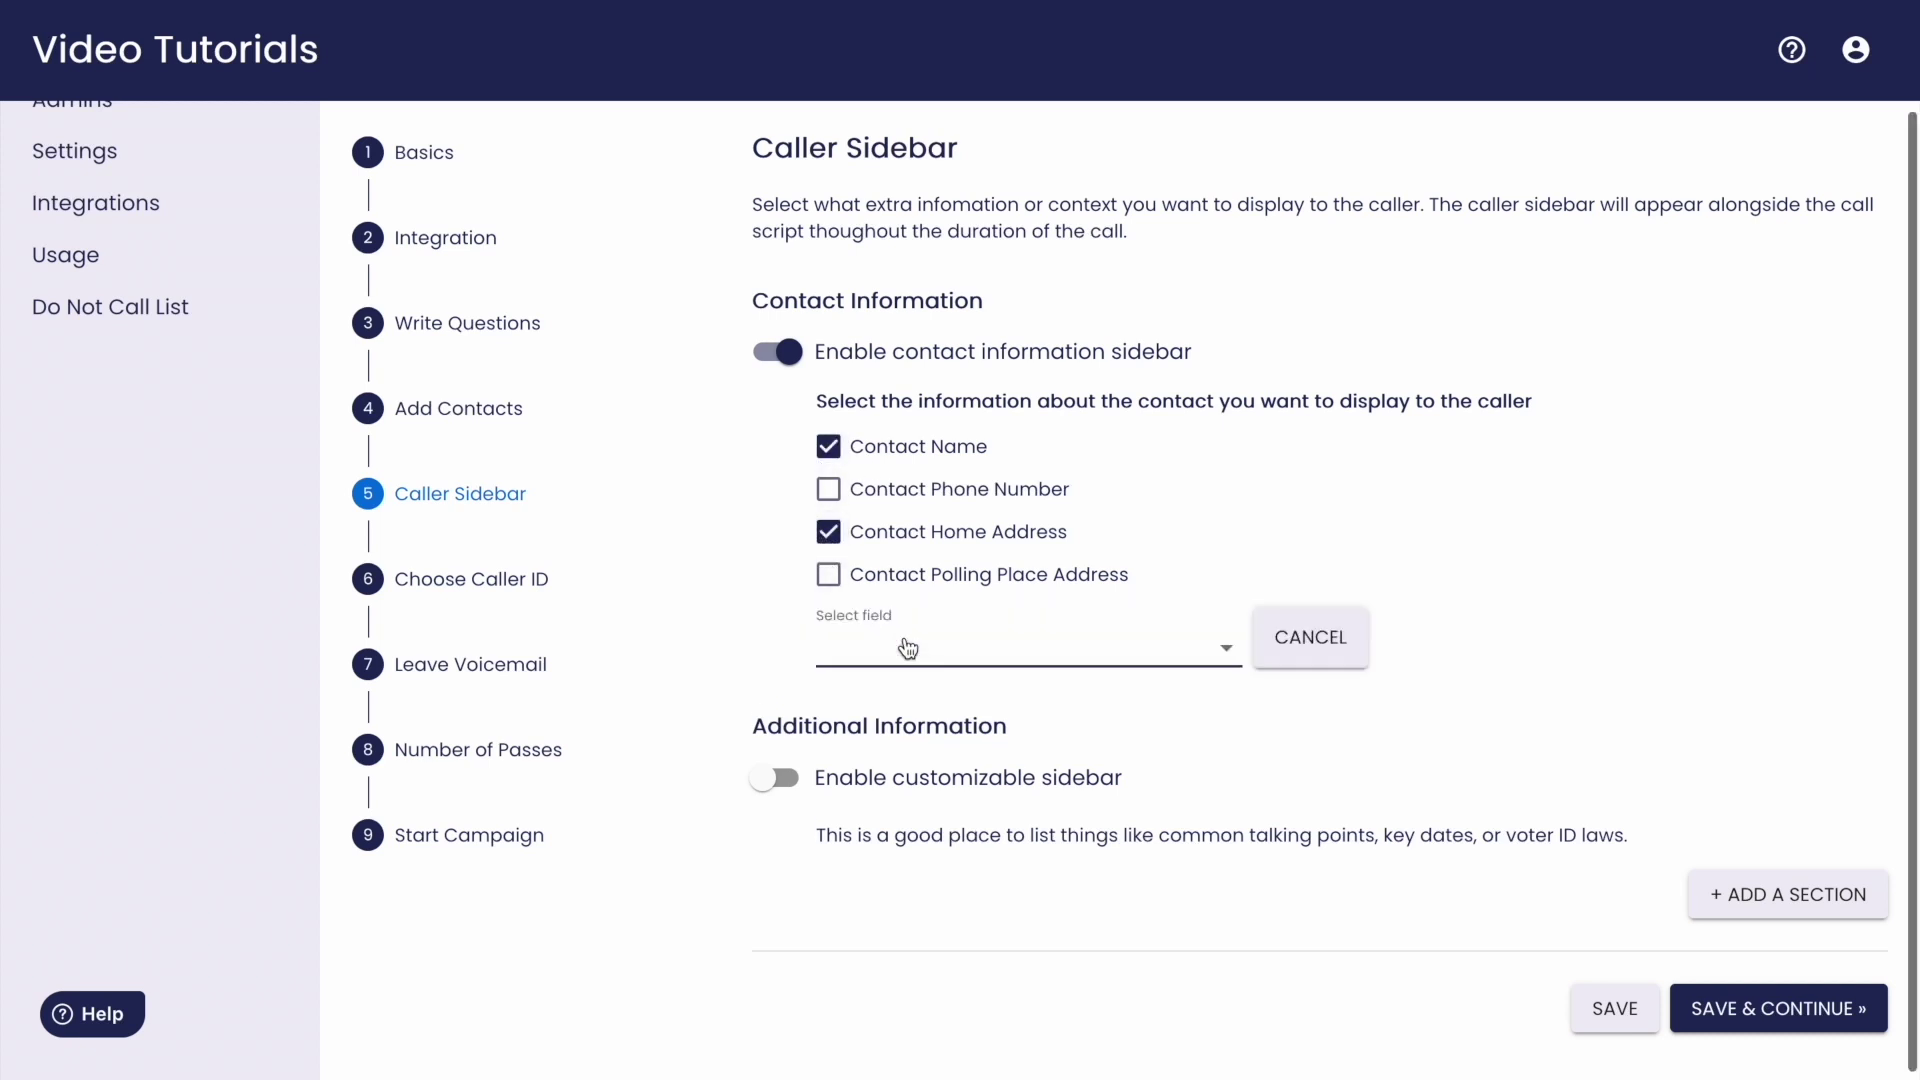
left_click(912, 652)
left_click(916, 652)
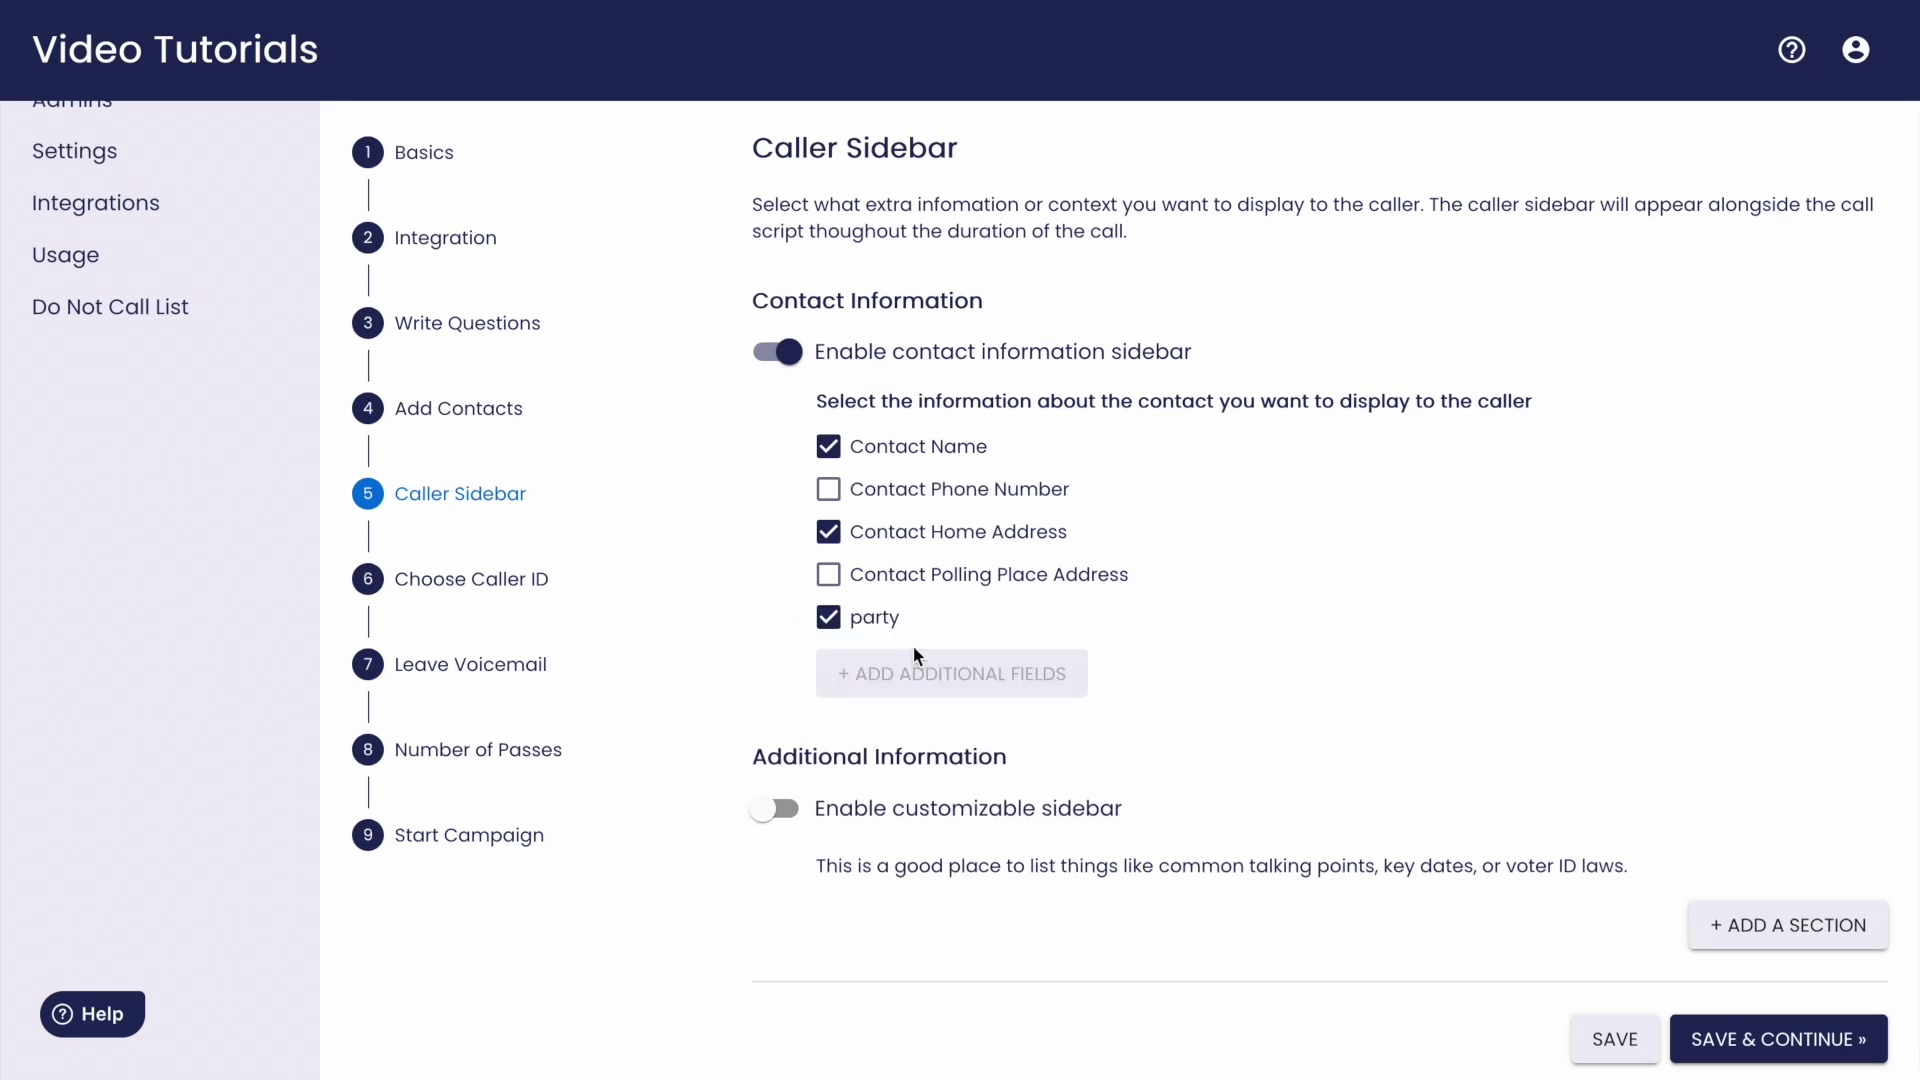
scroll(1105, 679, "down", 1)
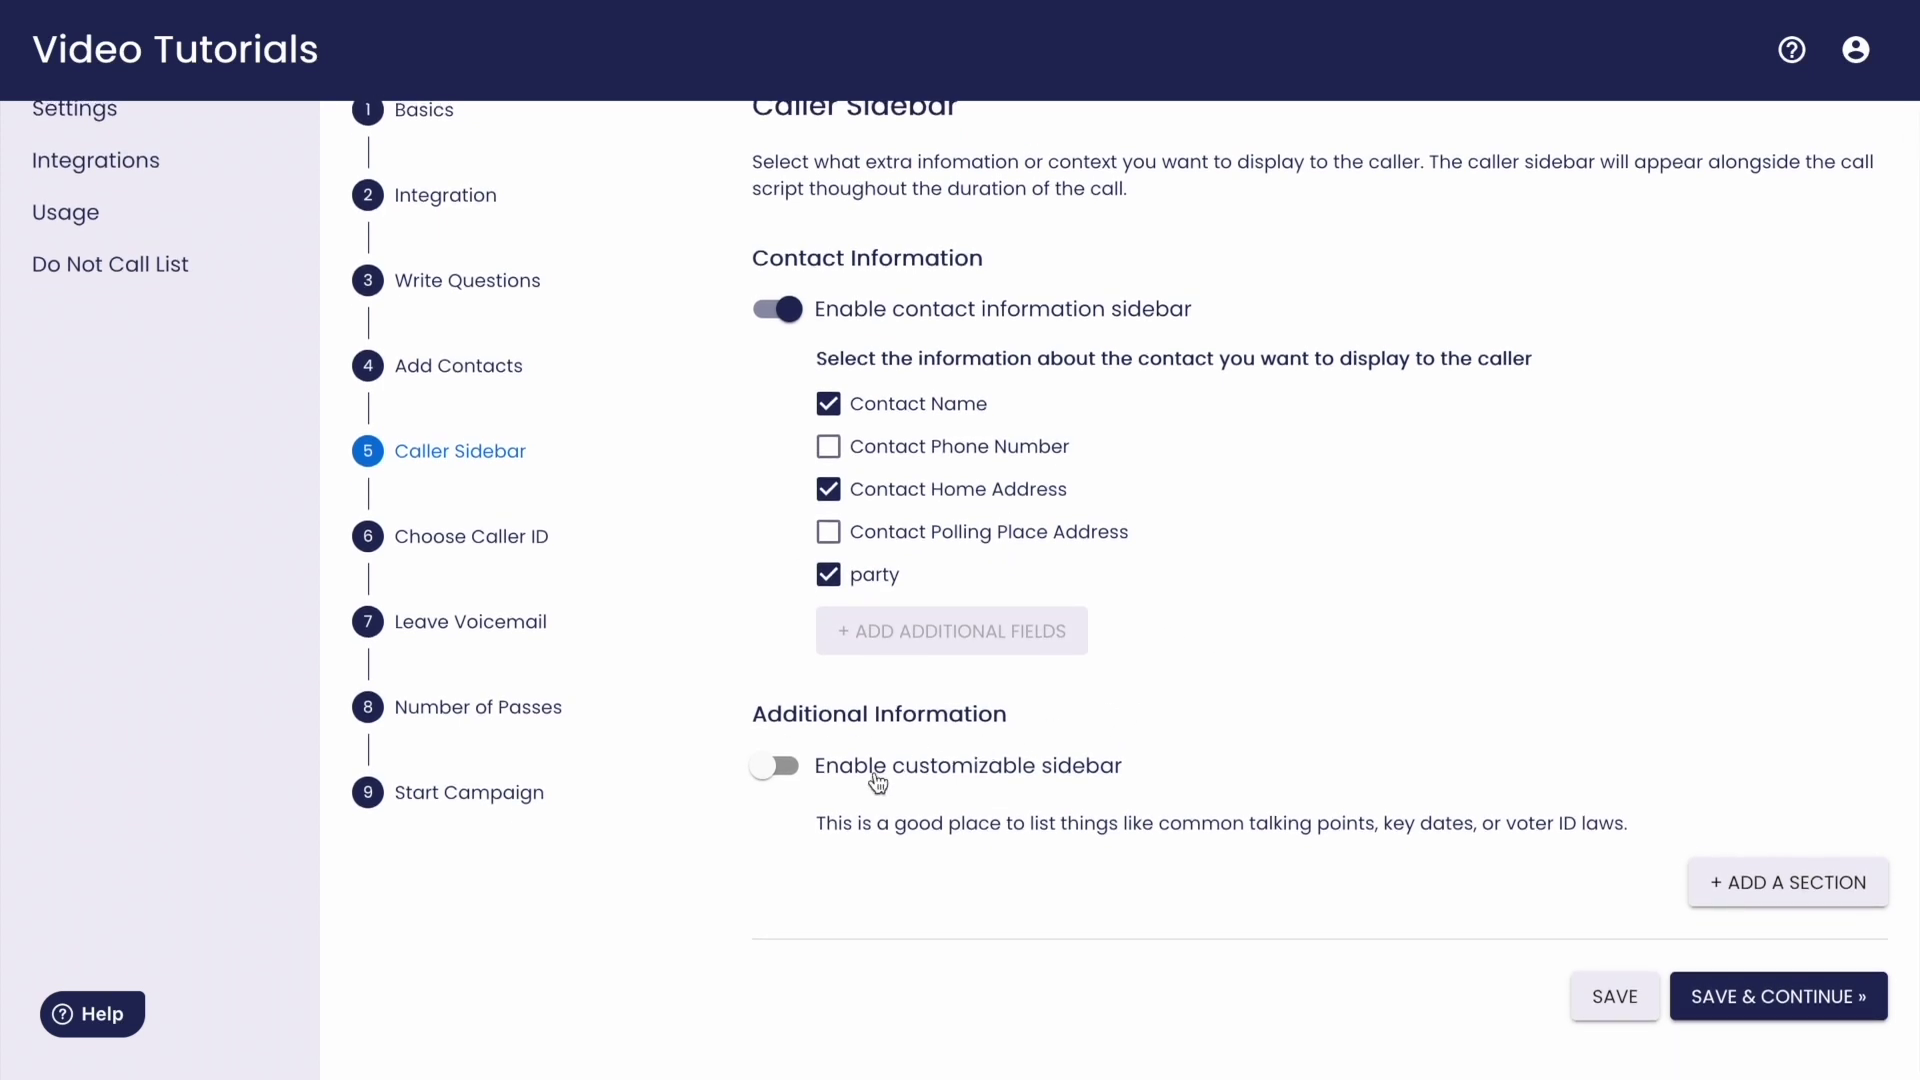
- Enable the customizable sidebar with an 'Election Dates' section reading 'Tuesday 7 November 2023'
left_click(770, 767)
left_click(1768, 884)
scroll(1518, 580, "down", 5)
left_click(1505, 592)
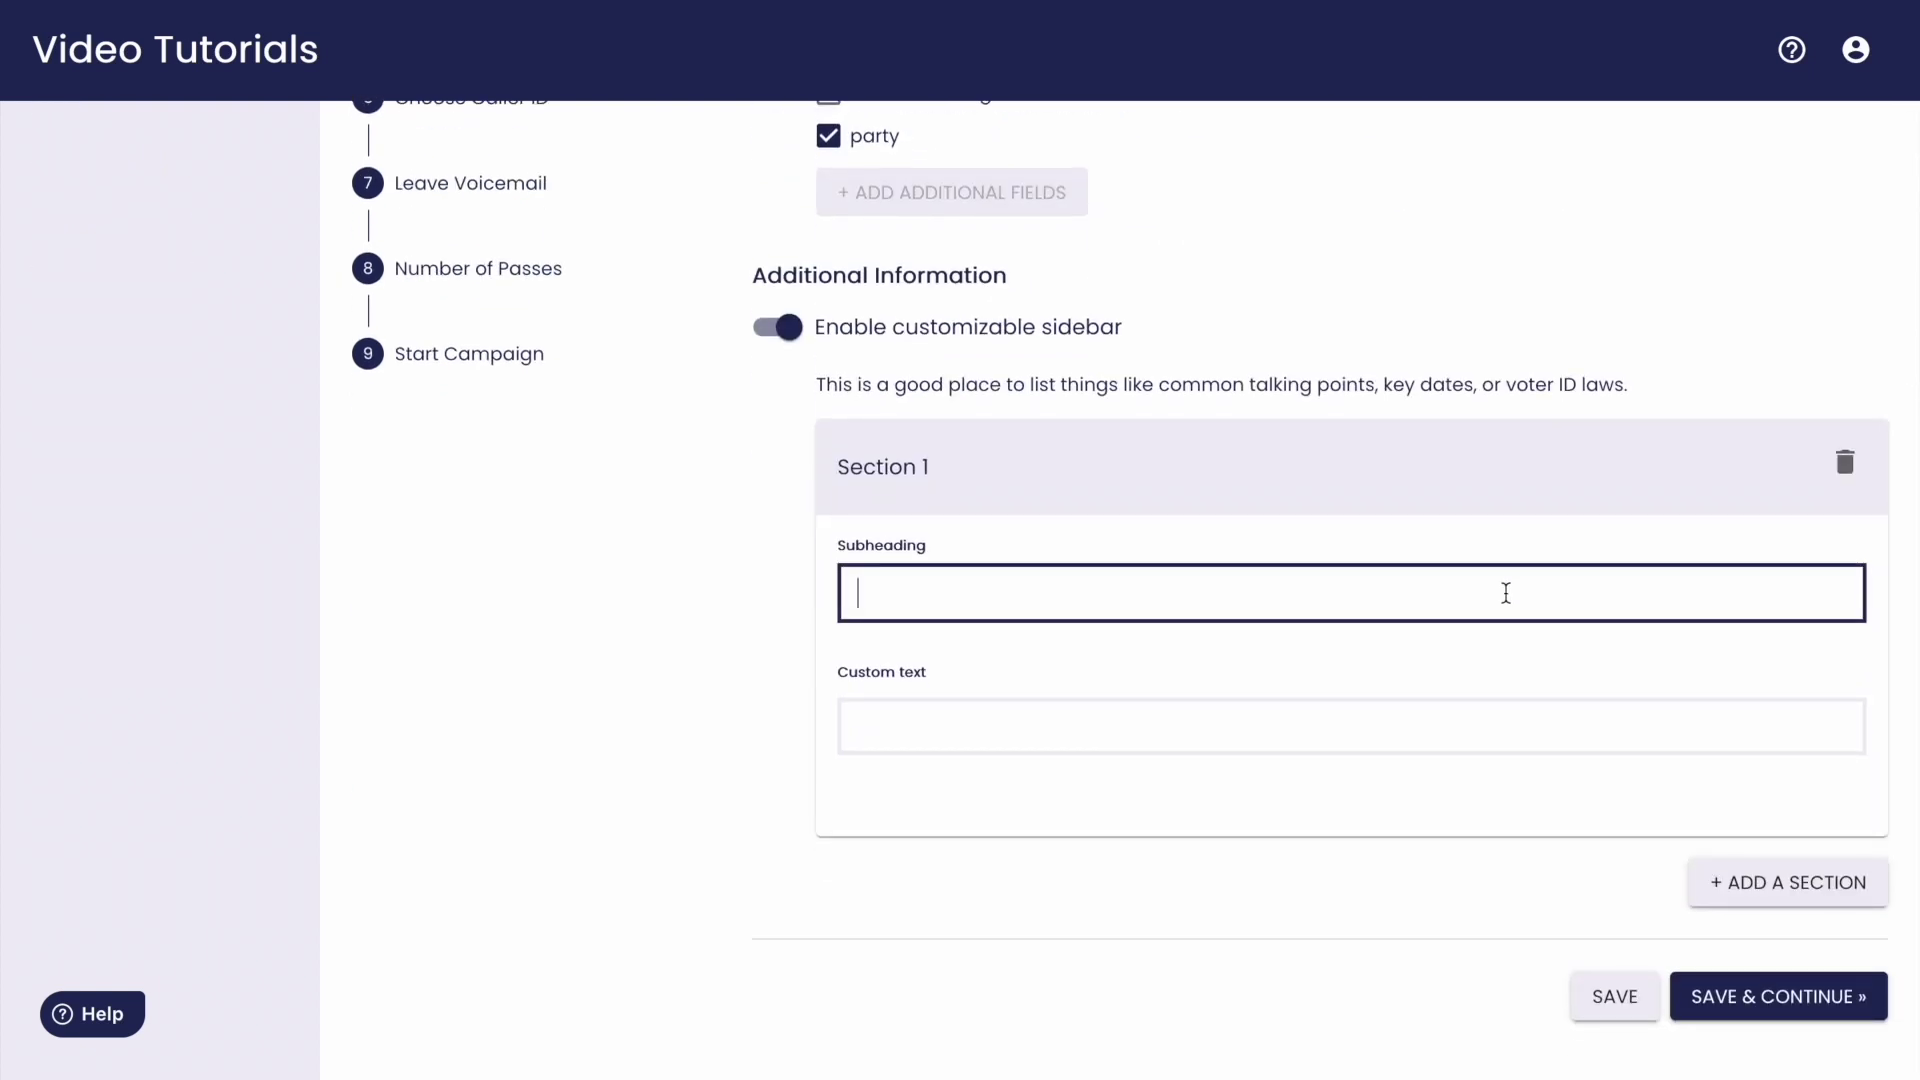
type("Election Dates")
left_click(1410, 738)
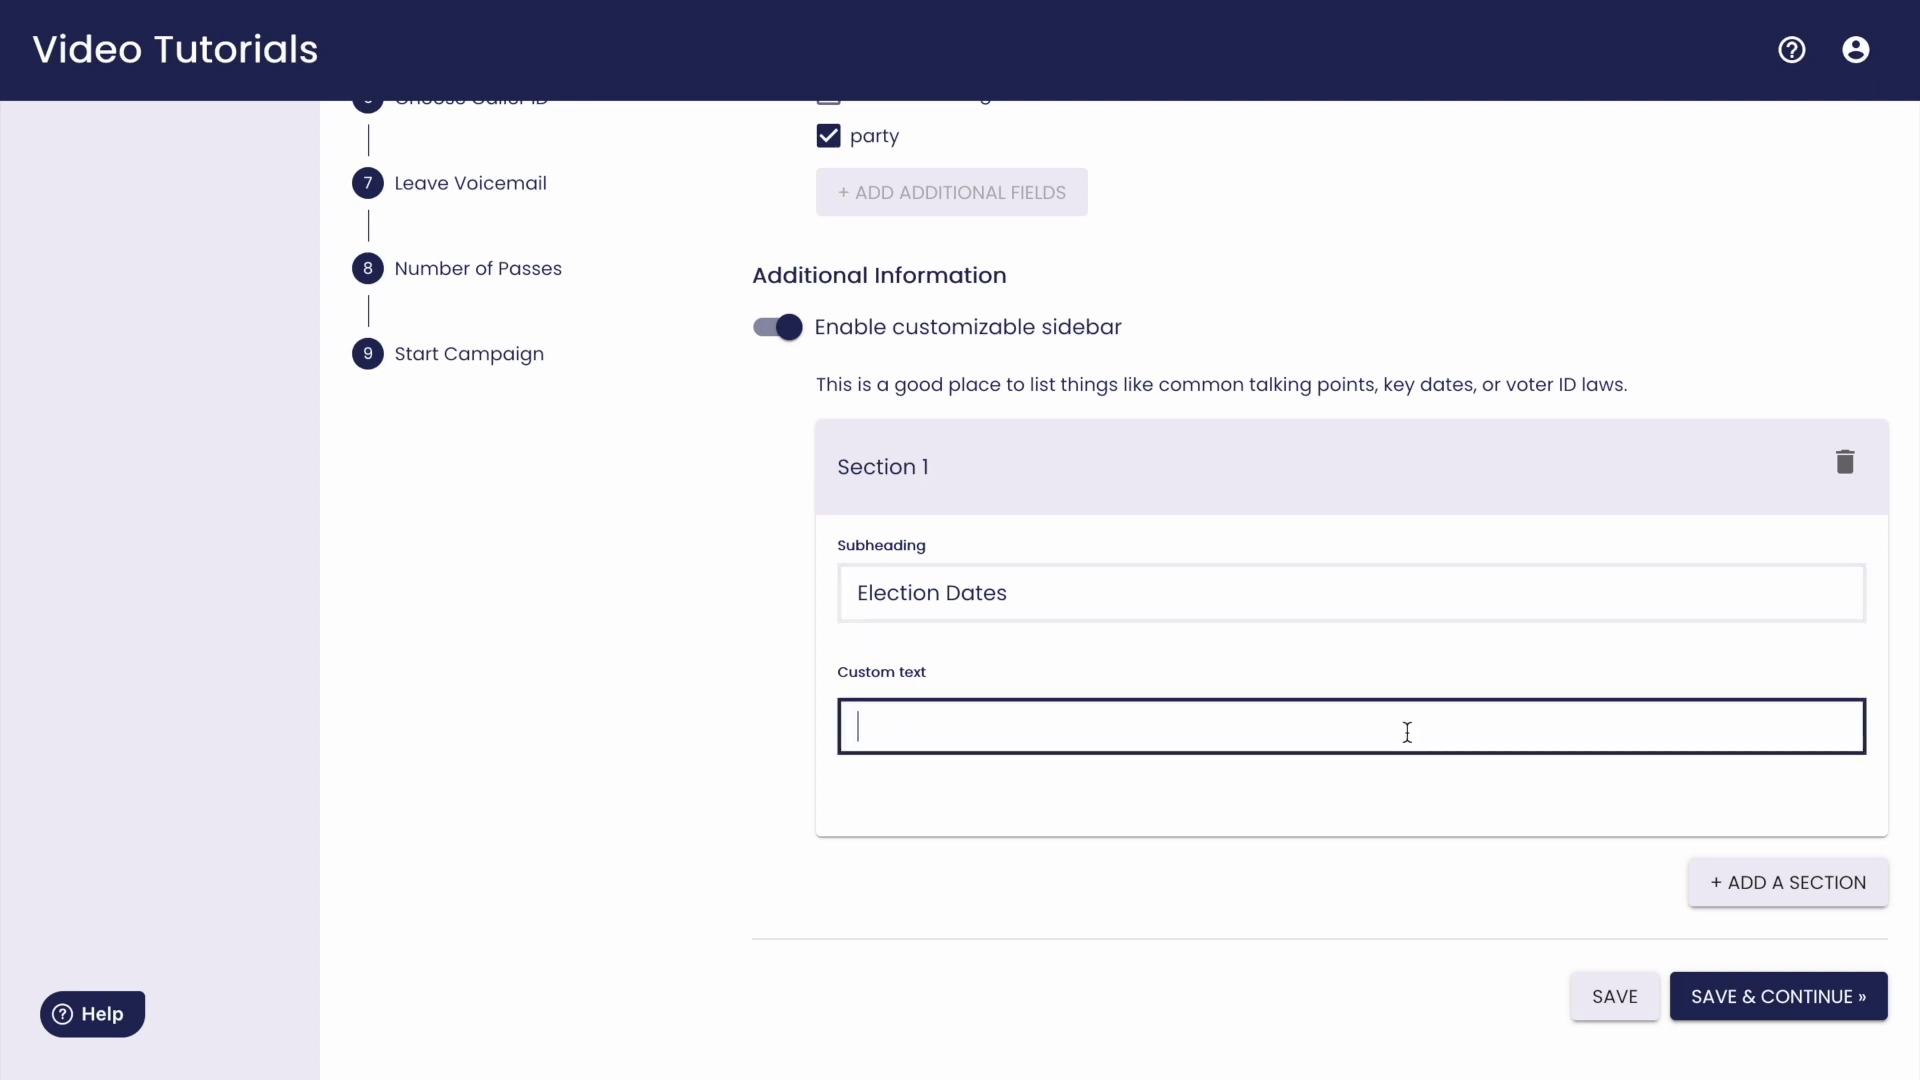
type("Tuesday 7 November 2023")
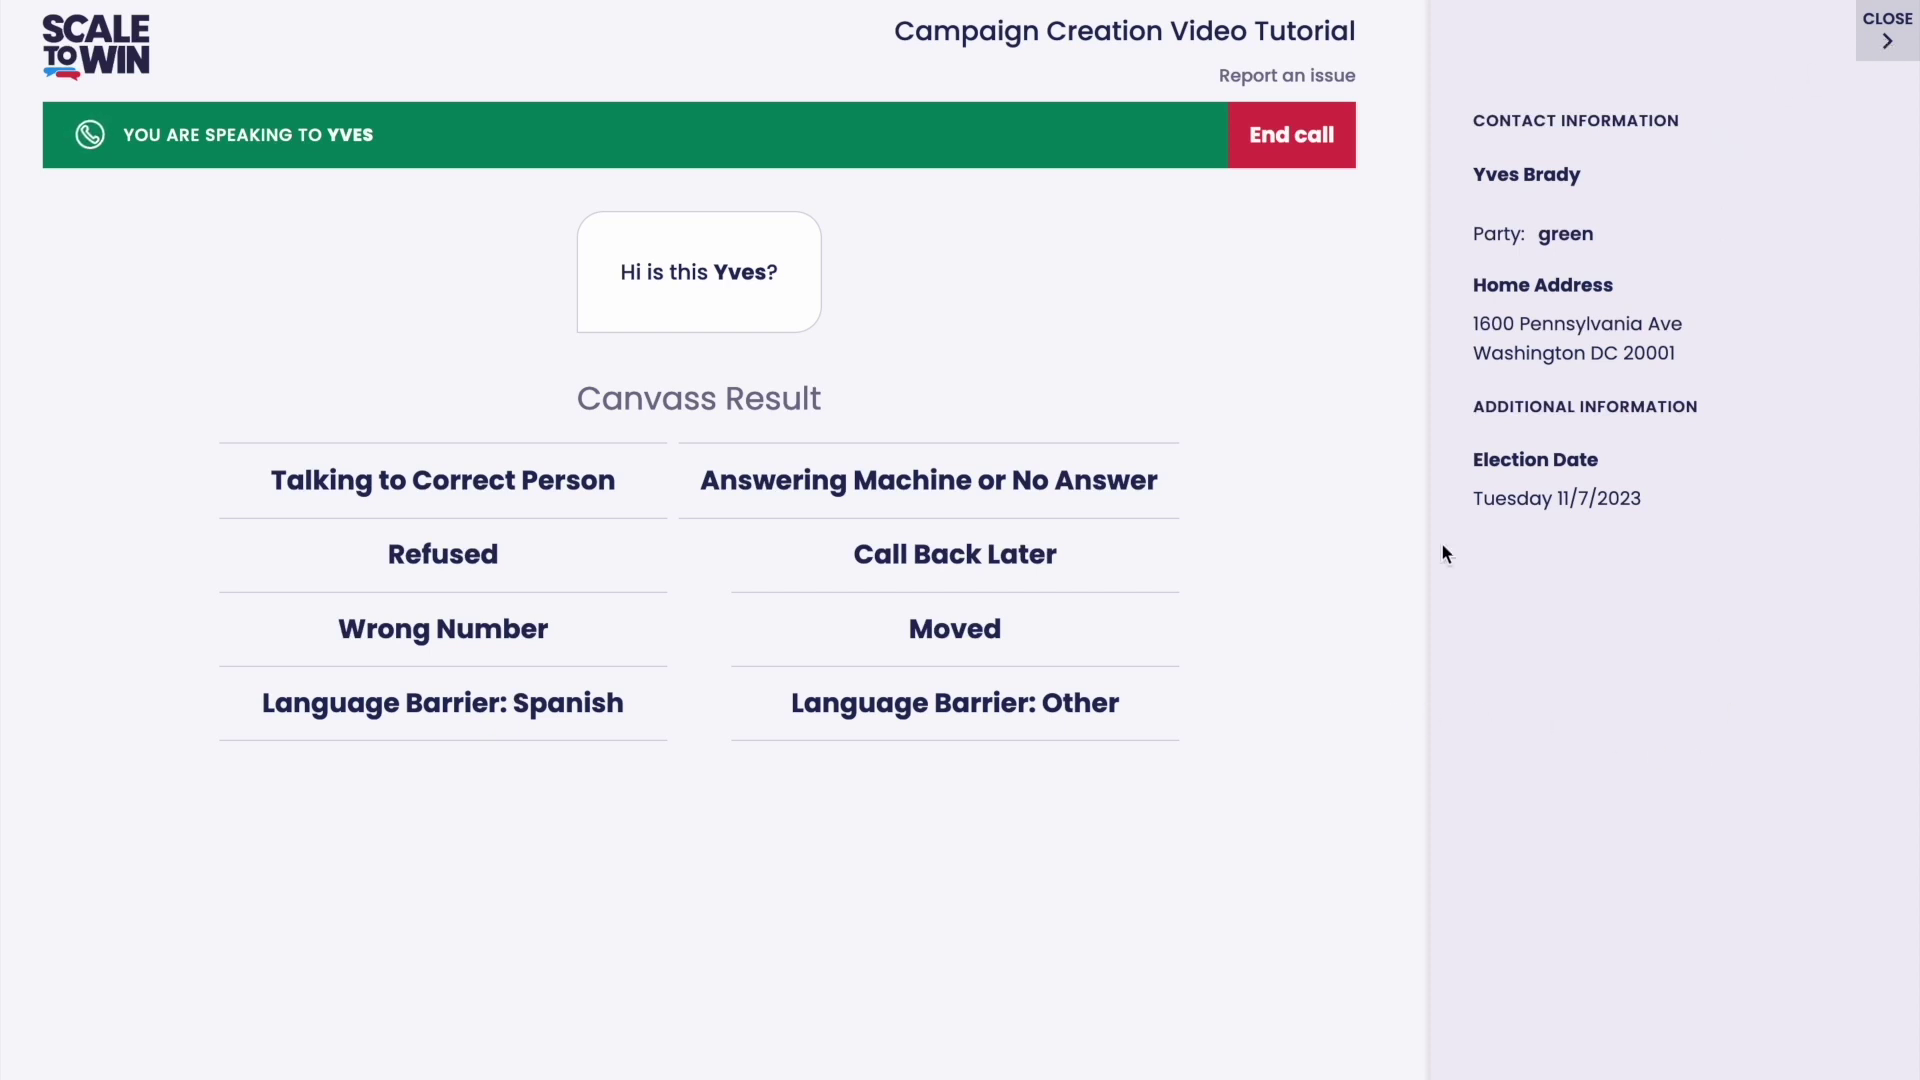
- Close the call preview's info panel and save the sidebar settings
left_click(1877, 45)
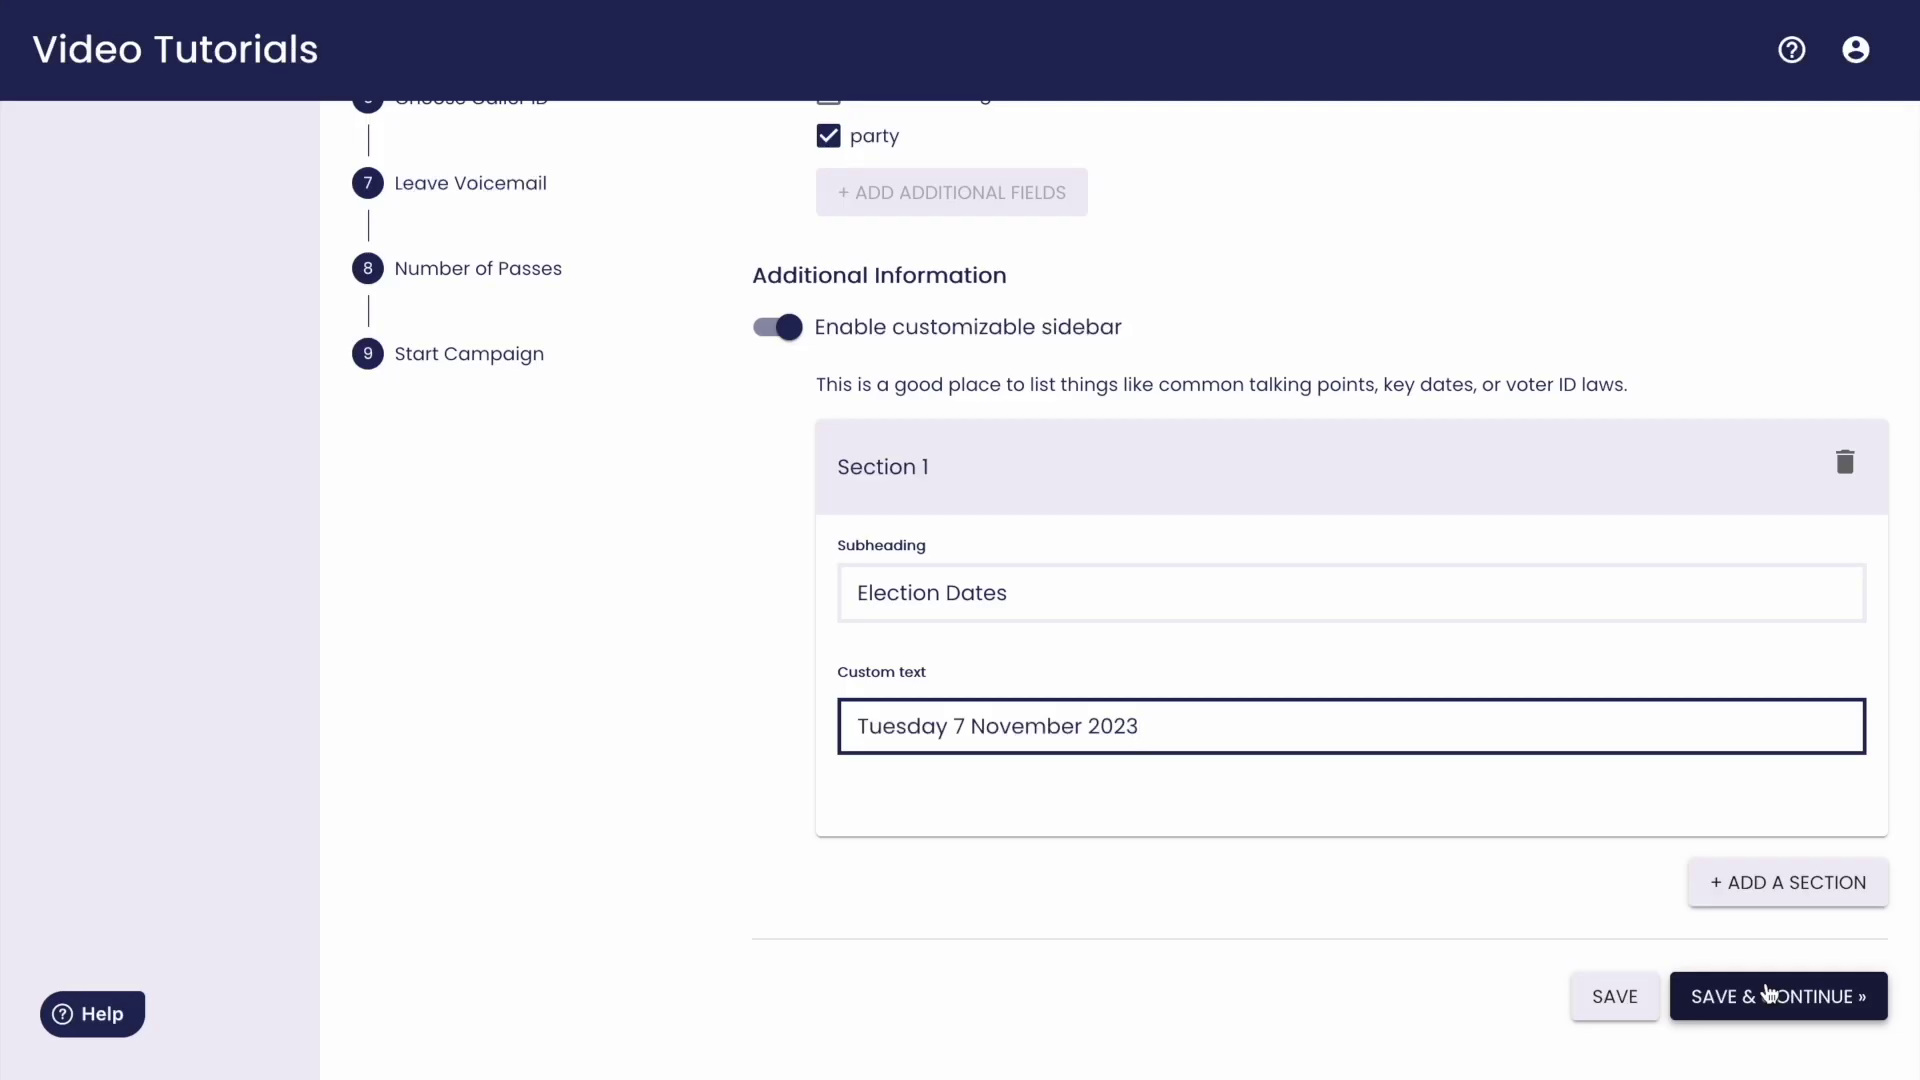
left_click(1766, 994)
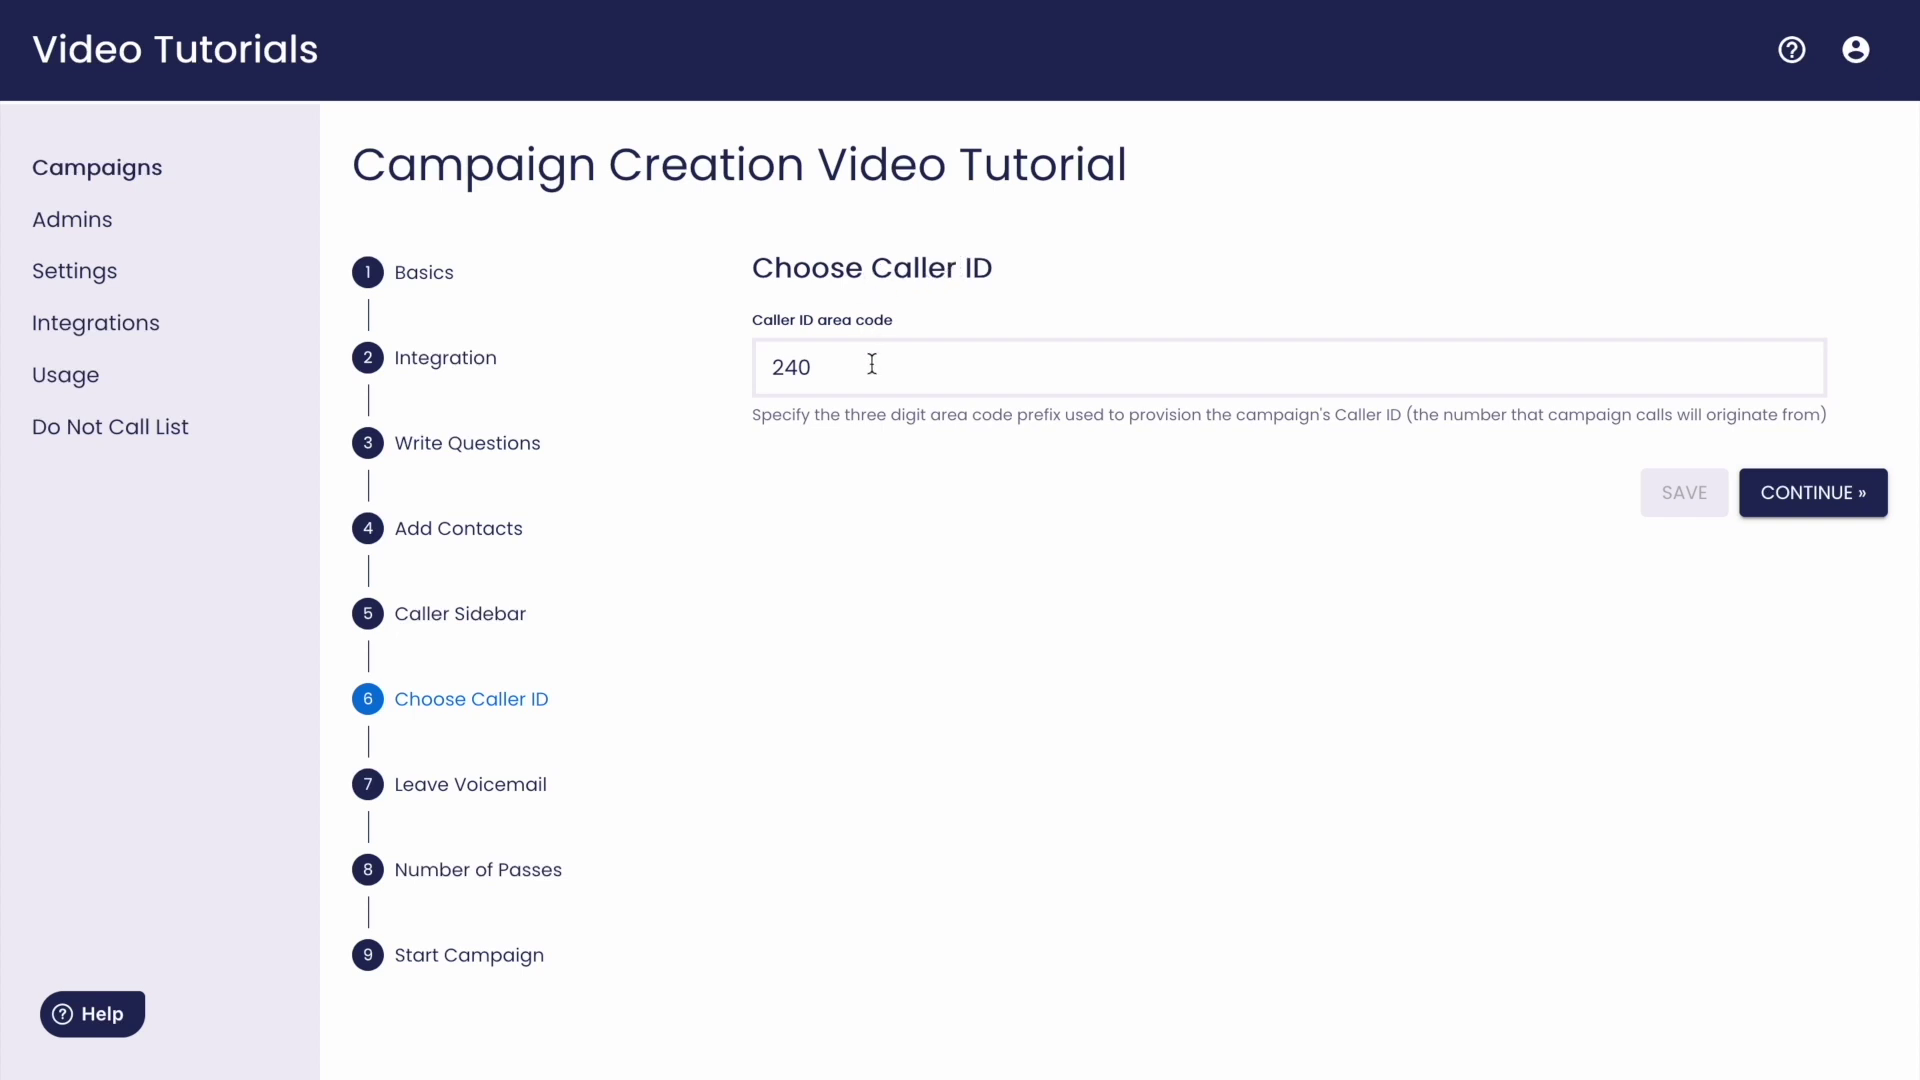
- Change the caller ID area code from 240 to 301 and save it
left_click_drag(866, 364, 757, 369)
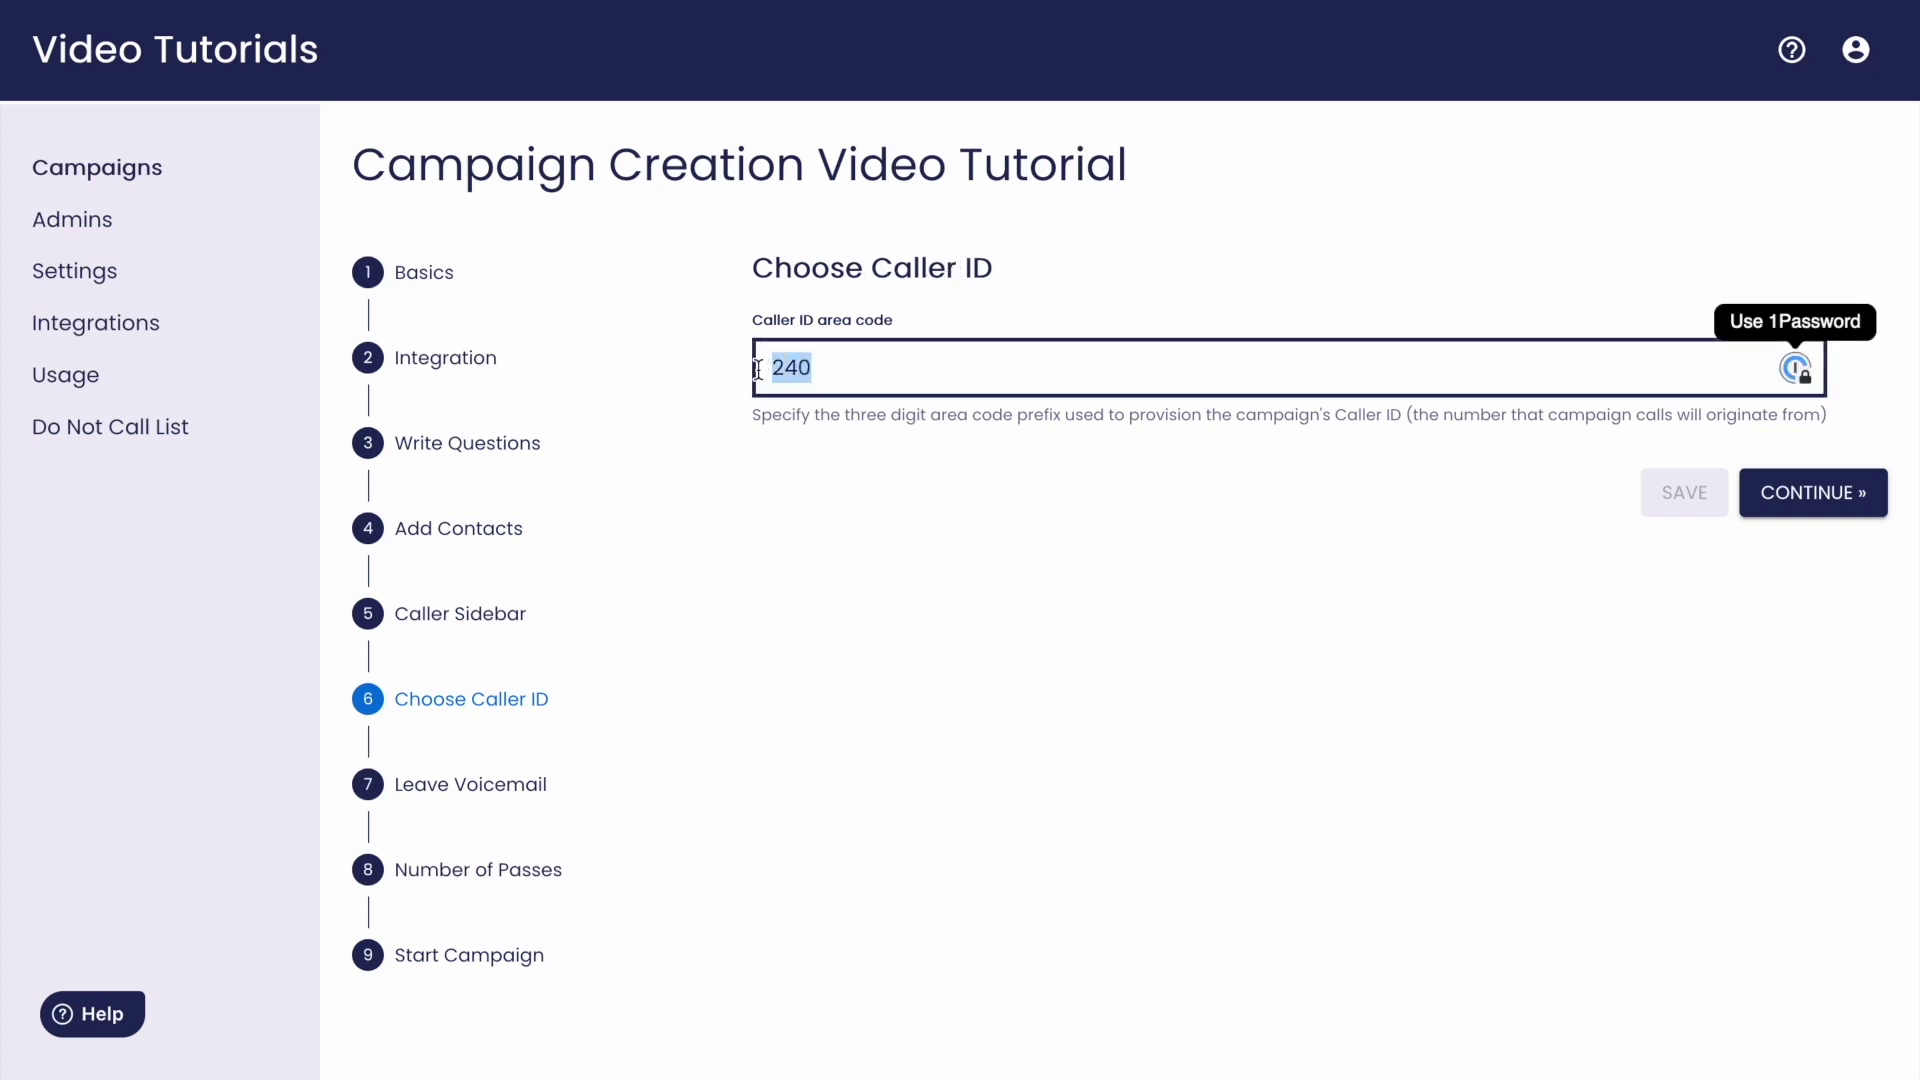
type("30")
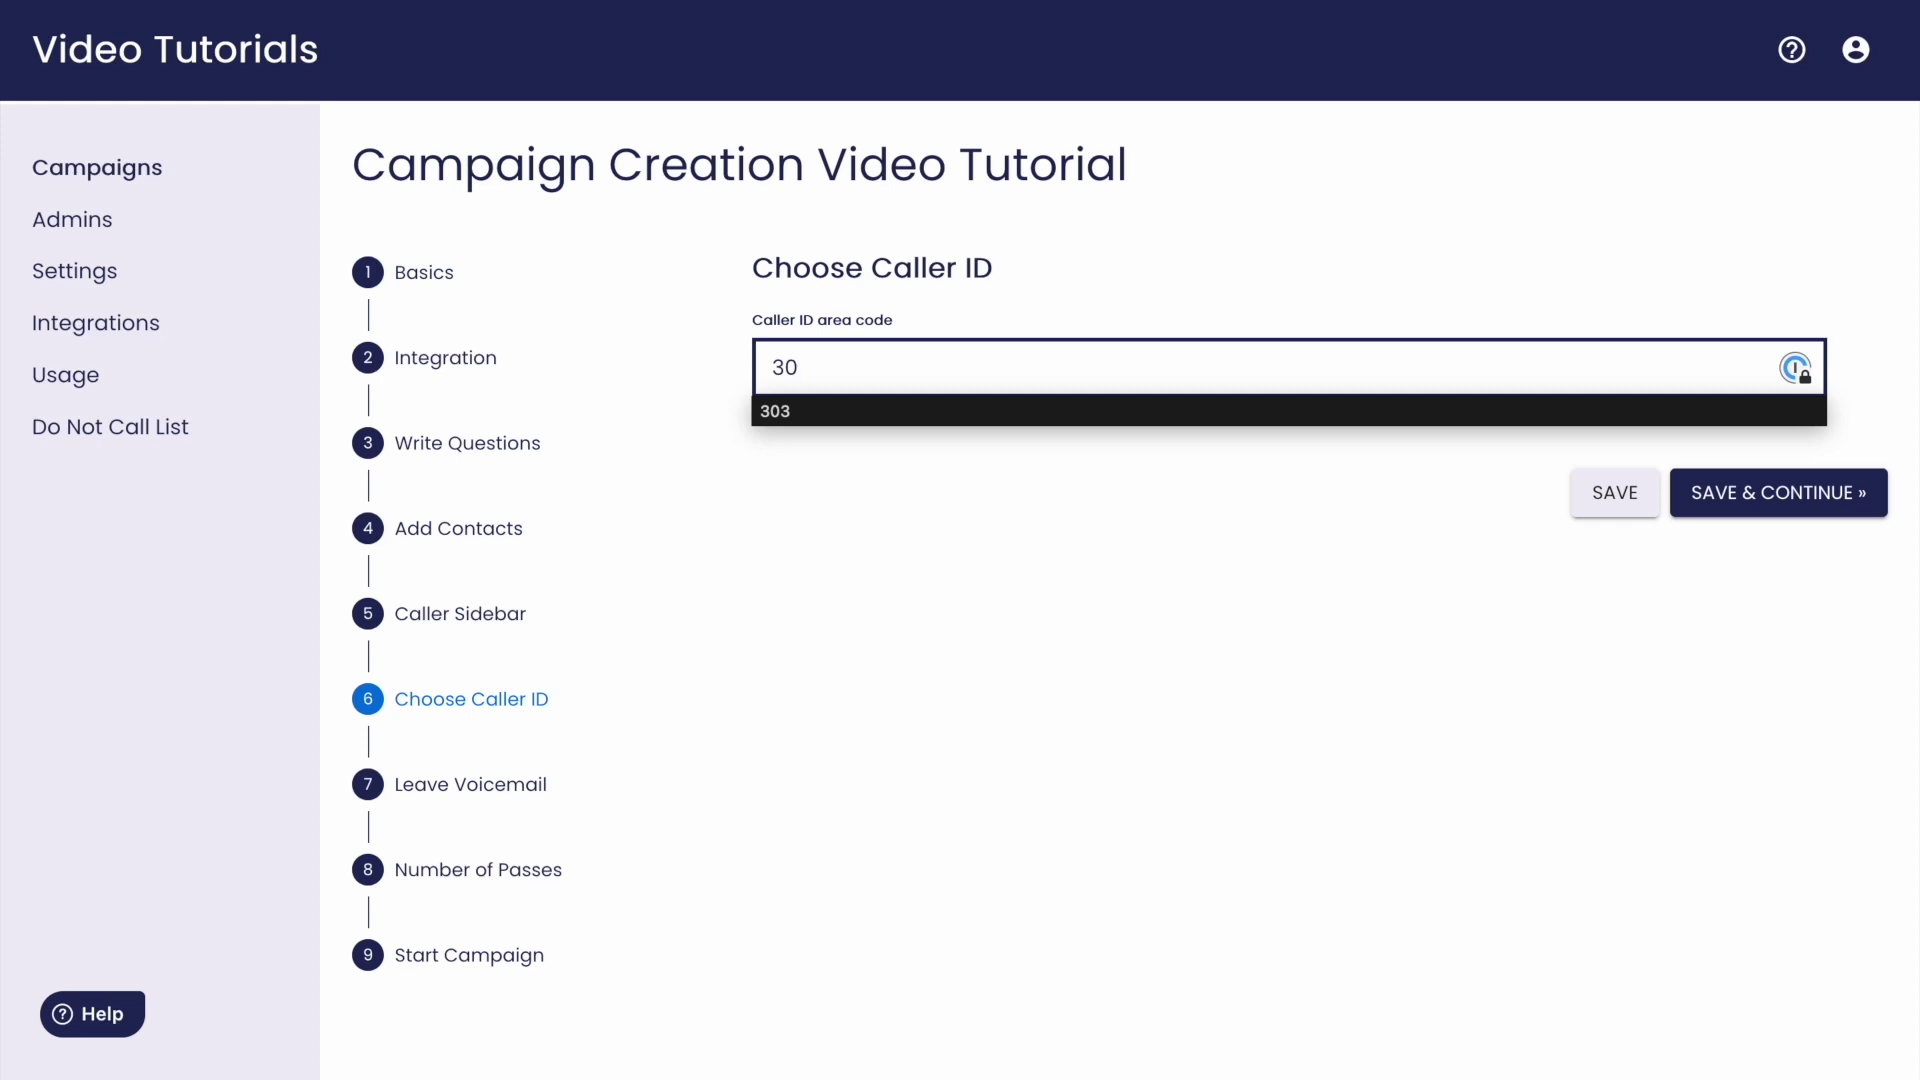
type("1")
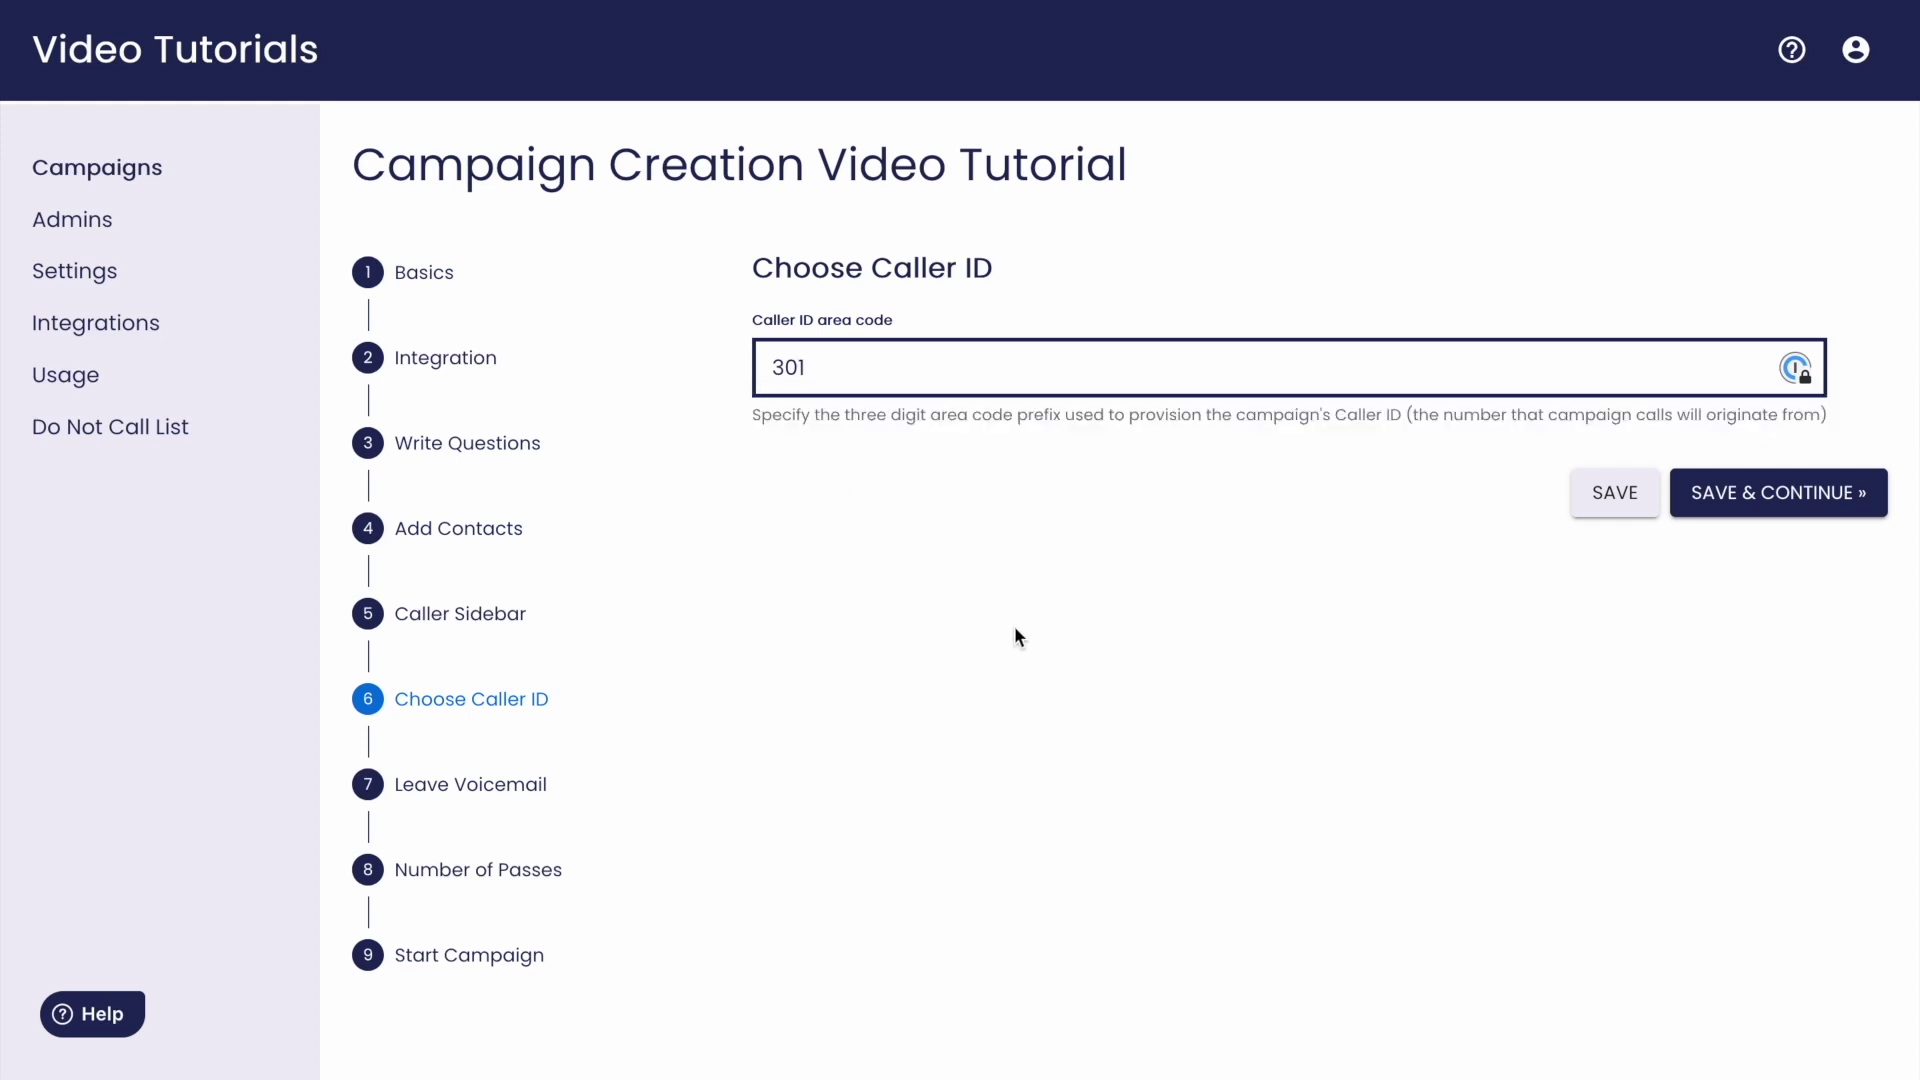
left_click(1014, 630)
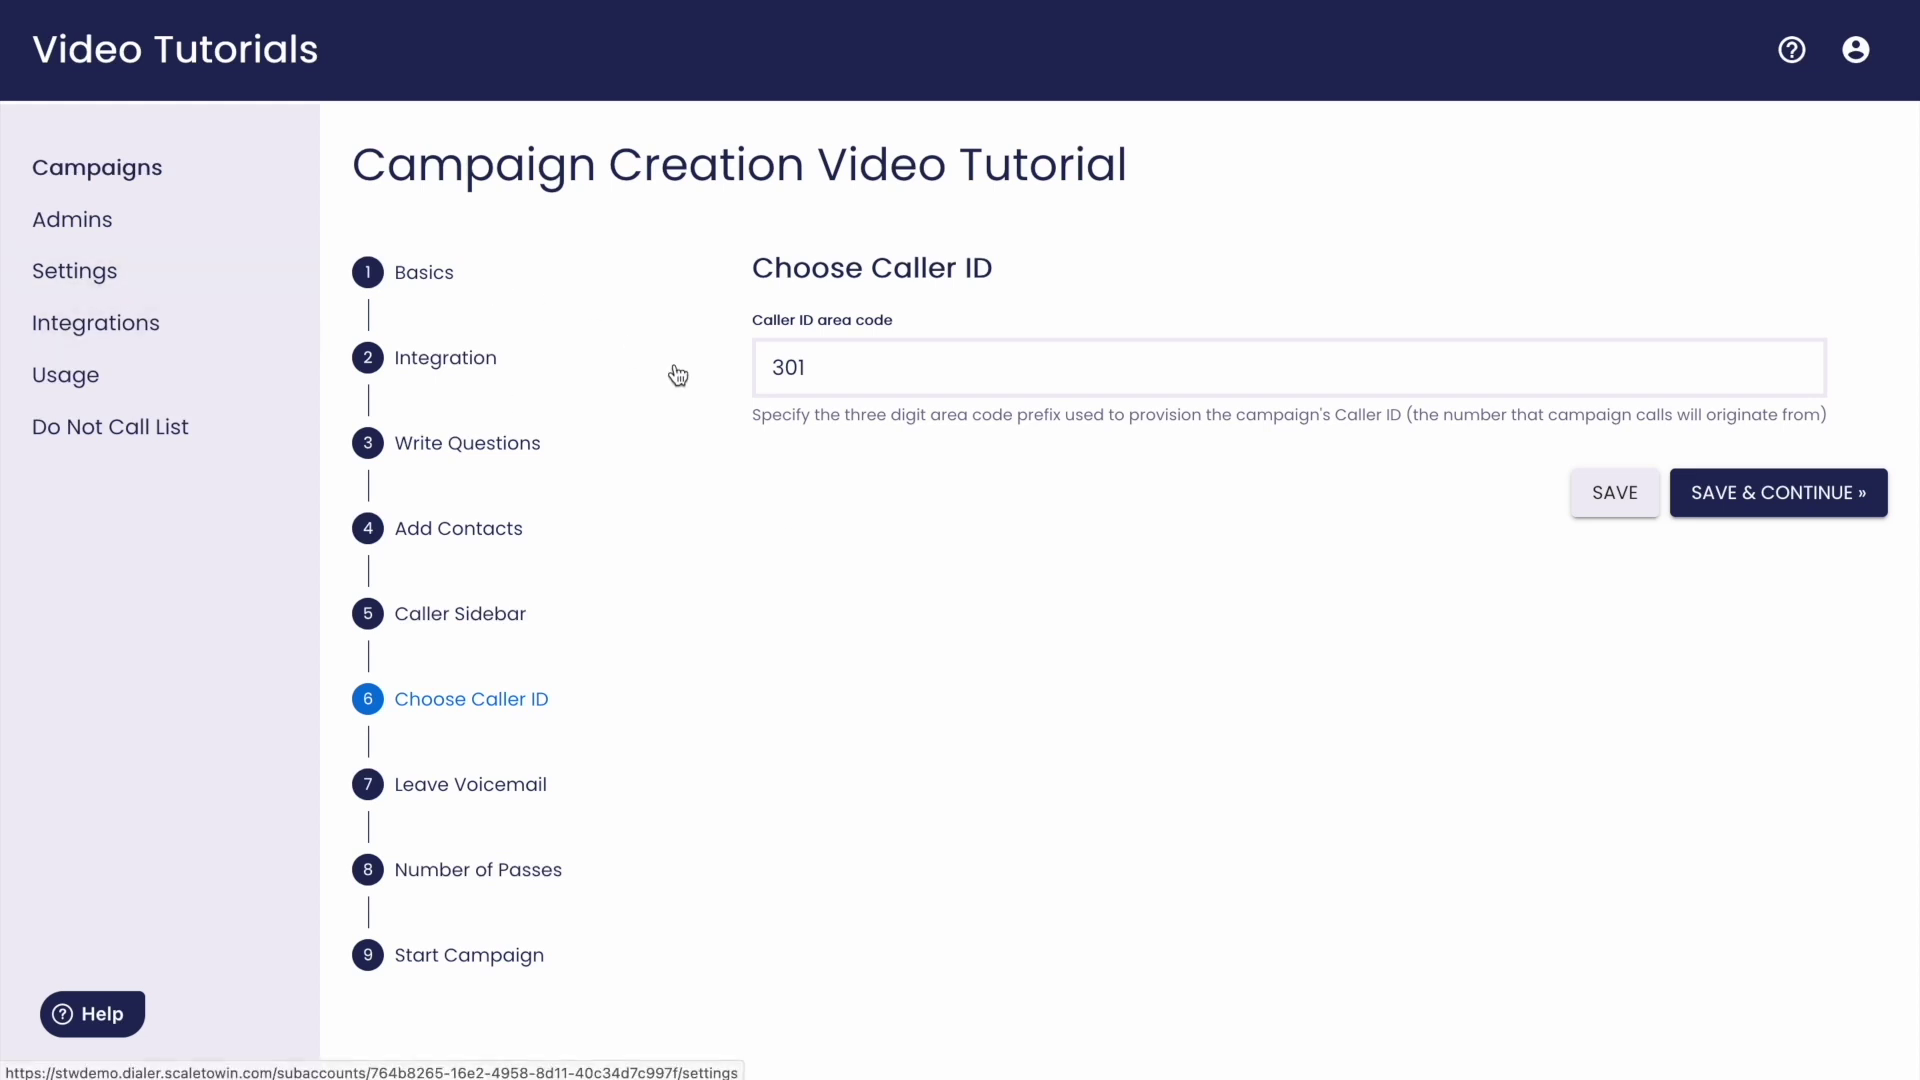
left_click(1760, 492)
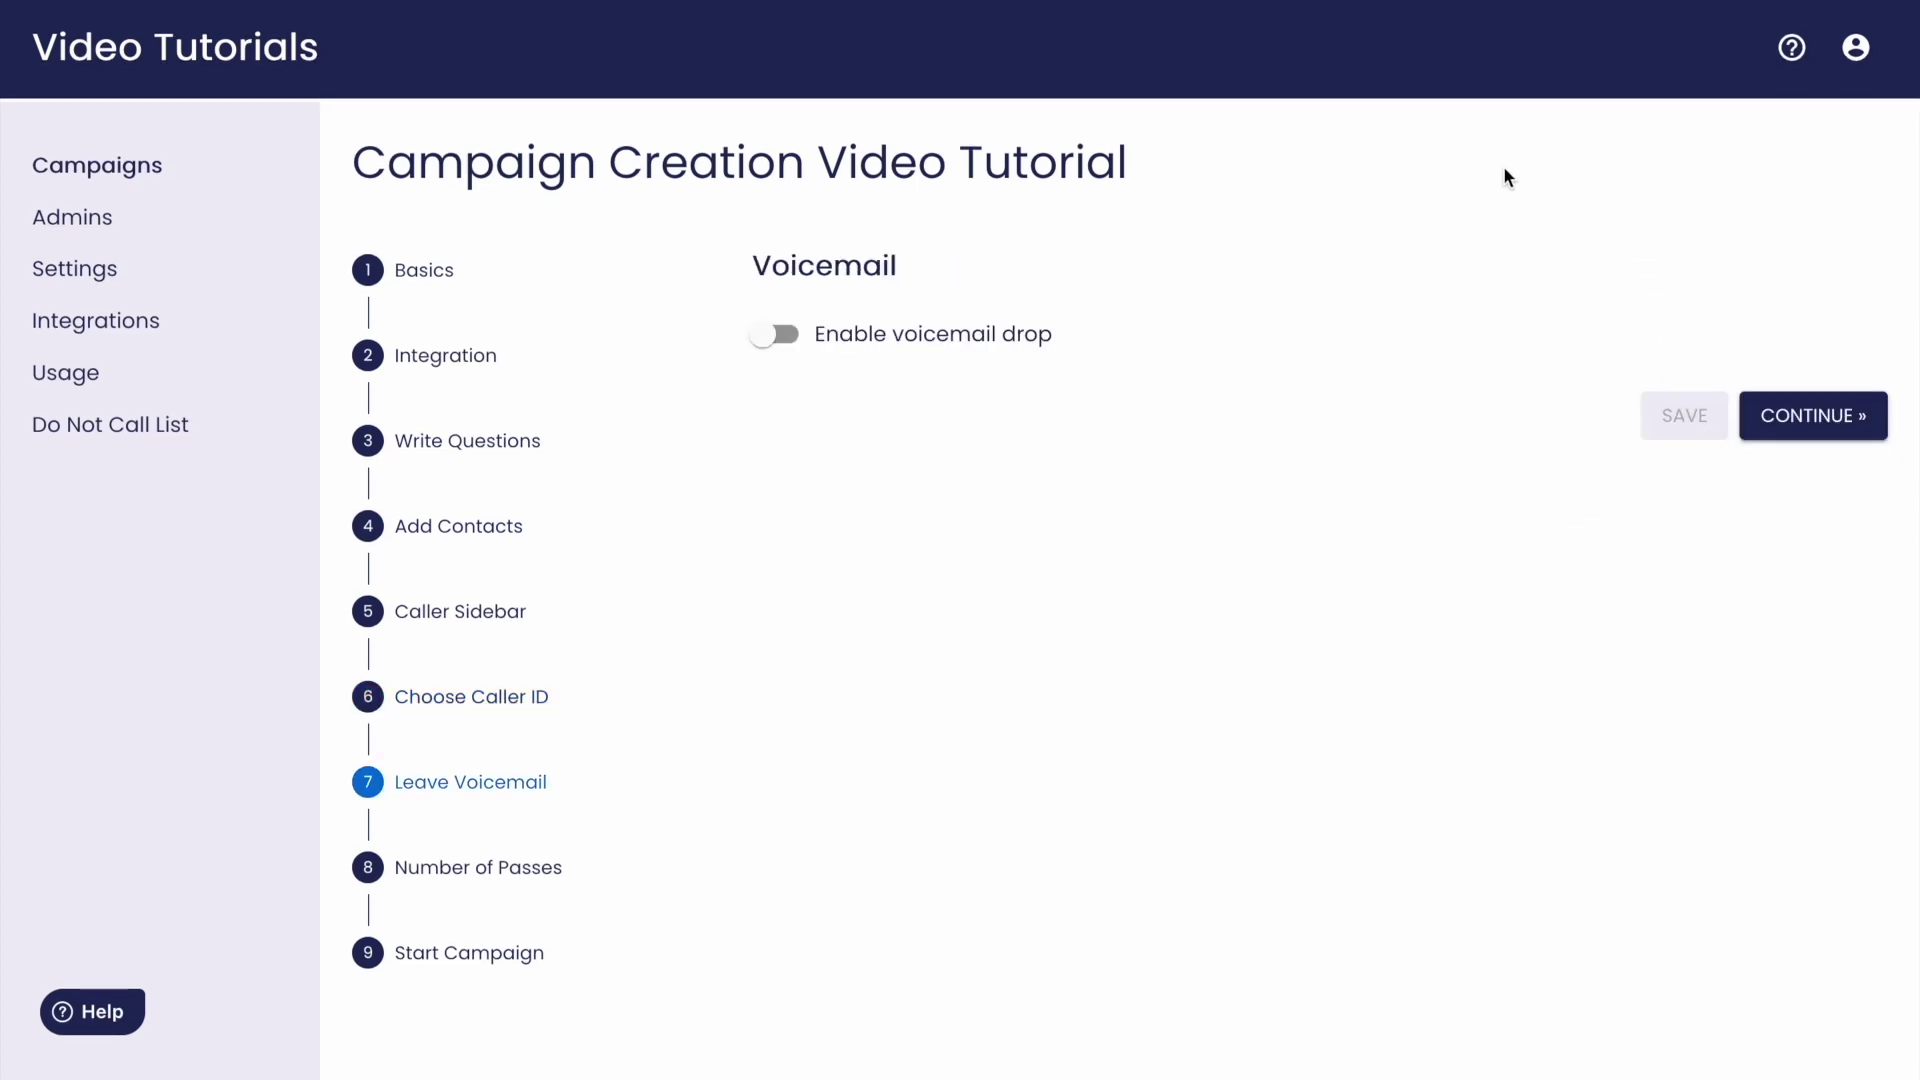
- Turn on voicemail drop and attach the TEST MP3.mp3 recording
left_click(780, 336)
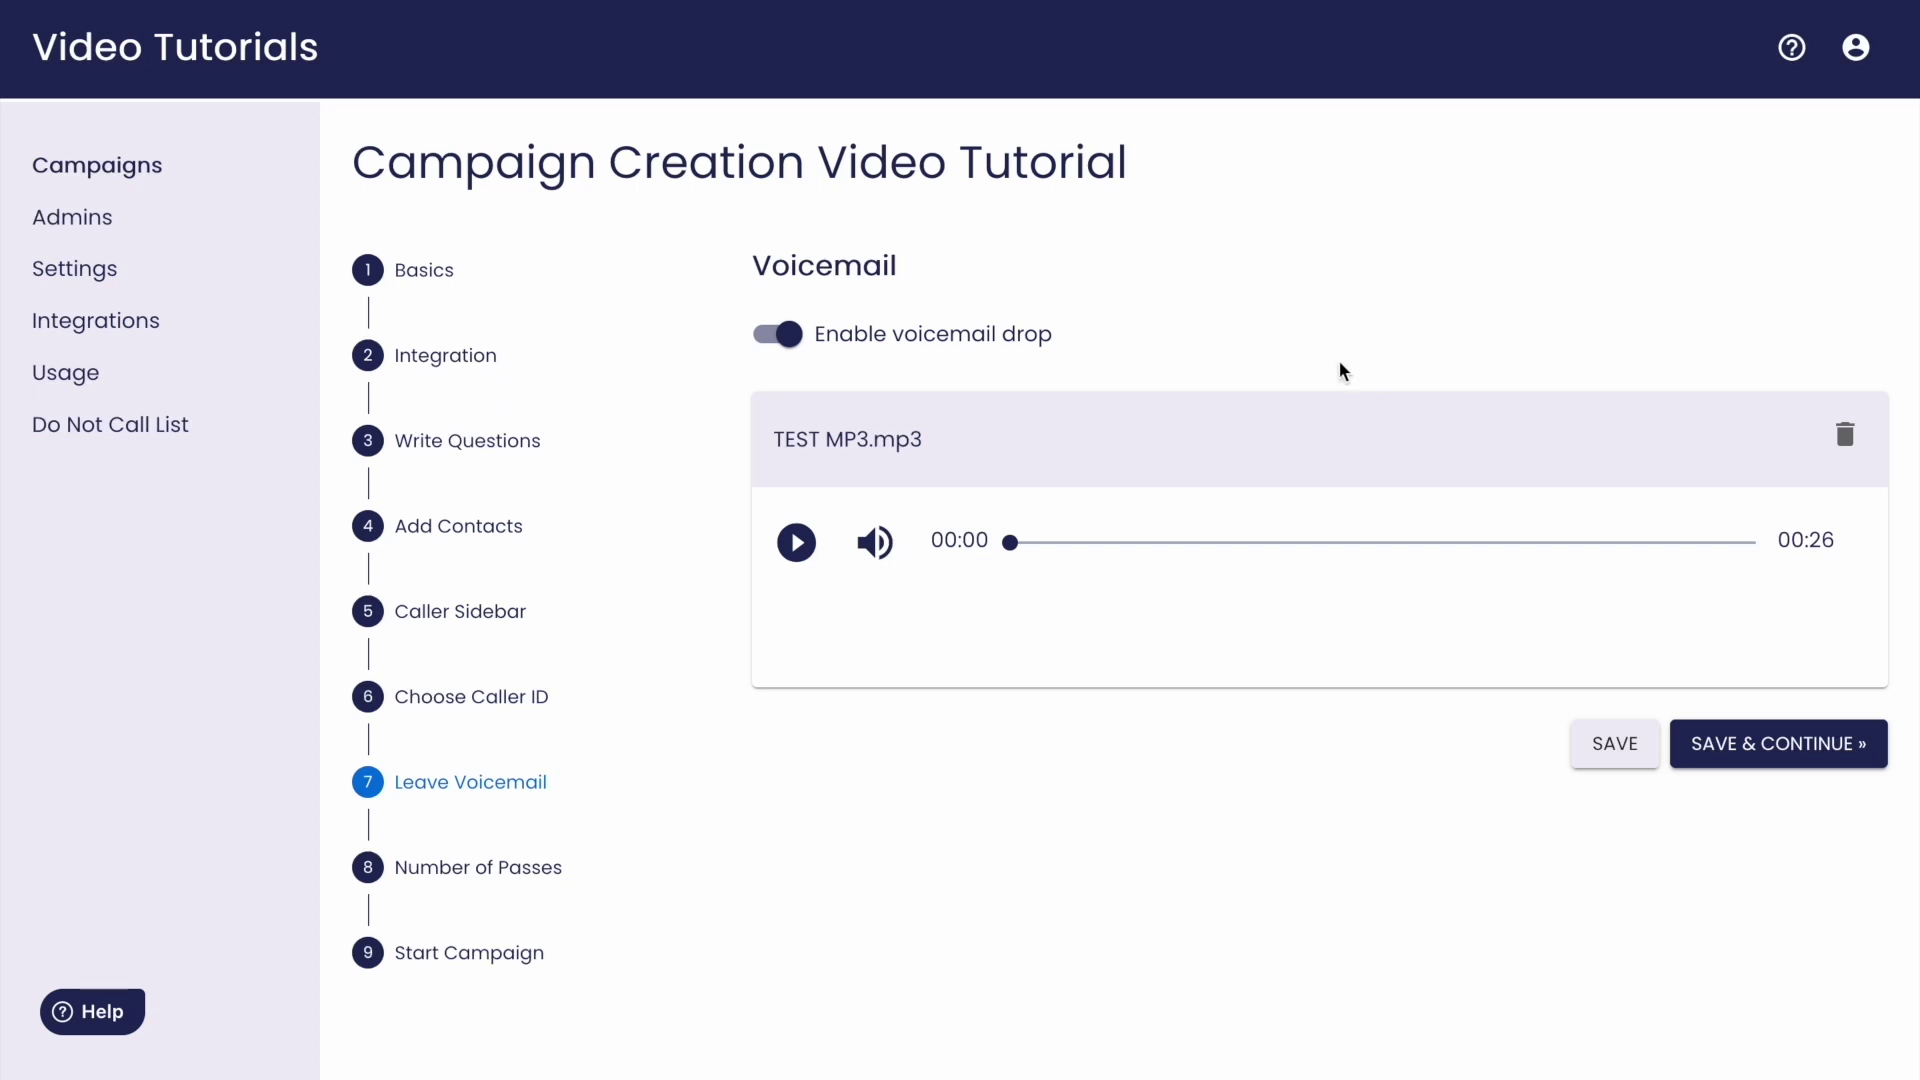
mouse_move(869, 522)
- Save the voicemail settings and choose 5 in the Number of Passes dropdown
left_click(1743, 751)
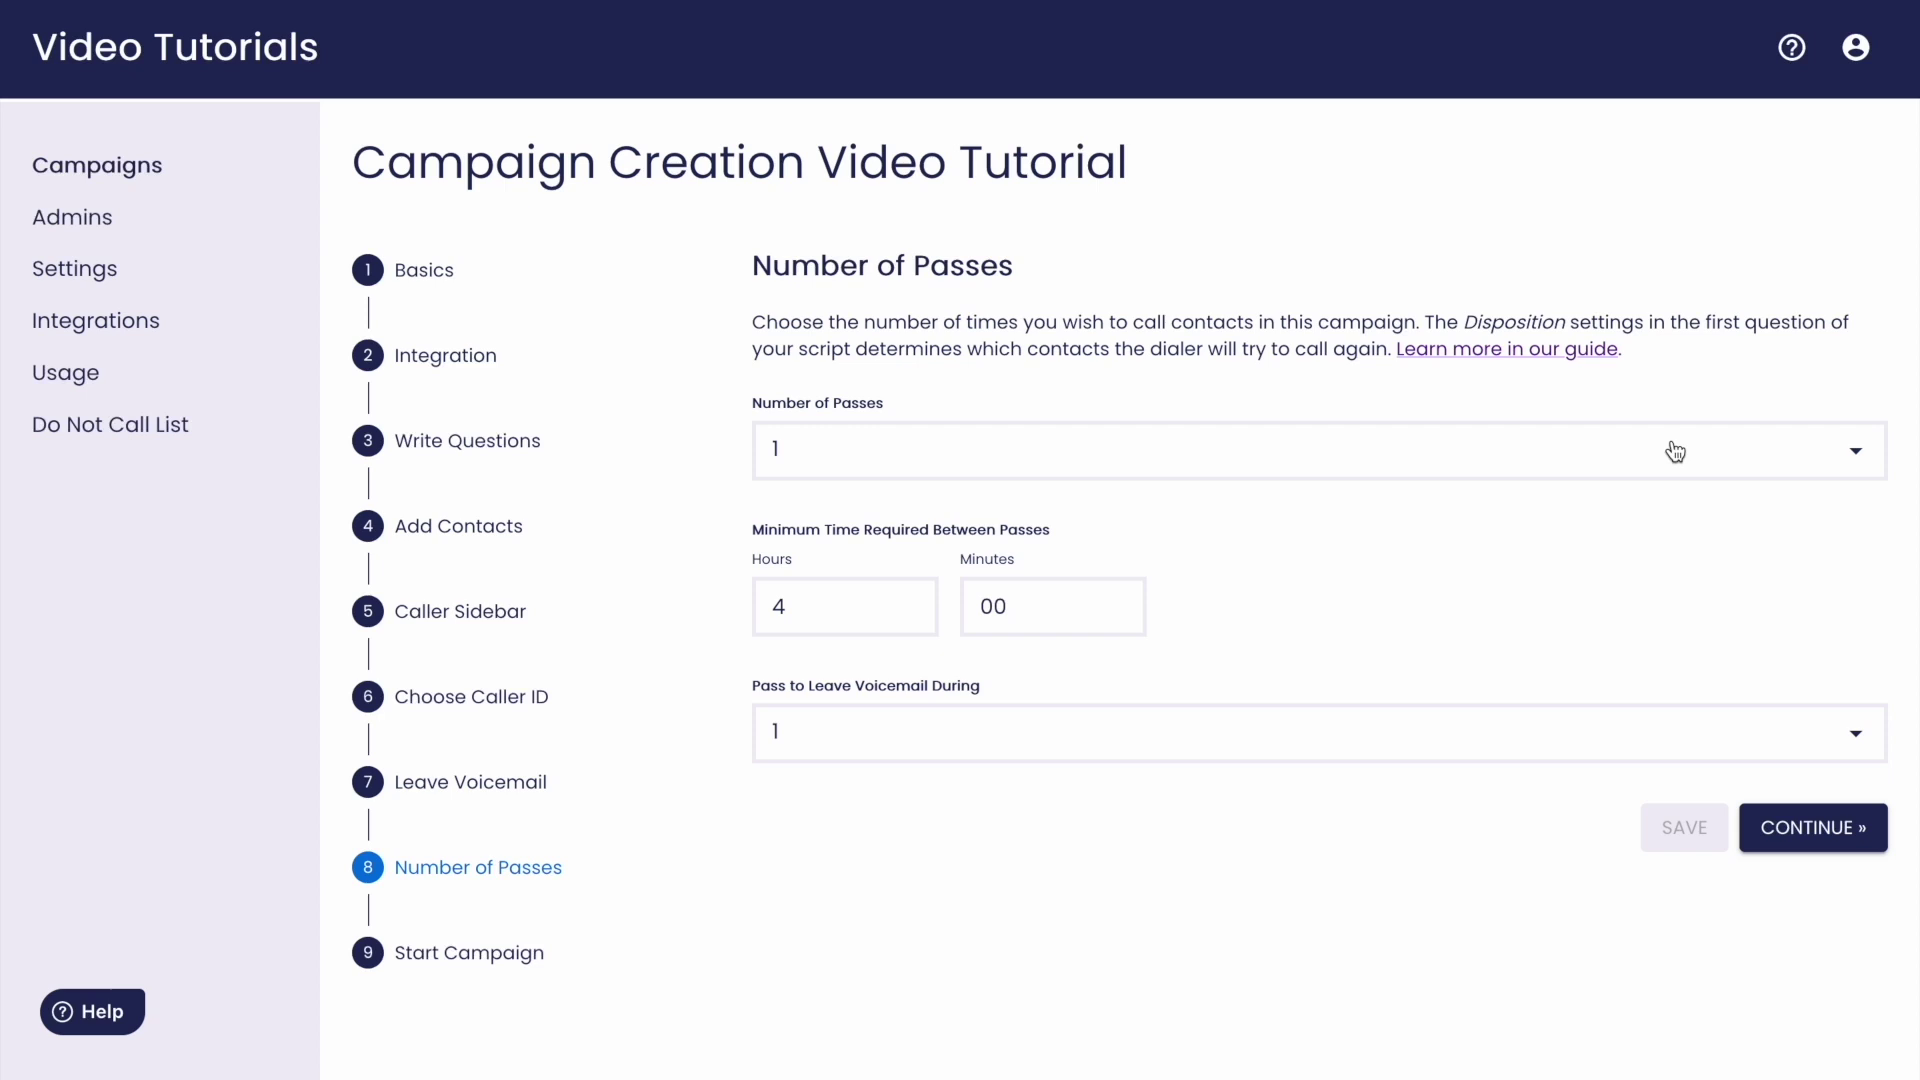
left_click(1675, 452)
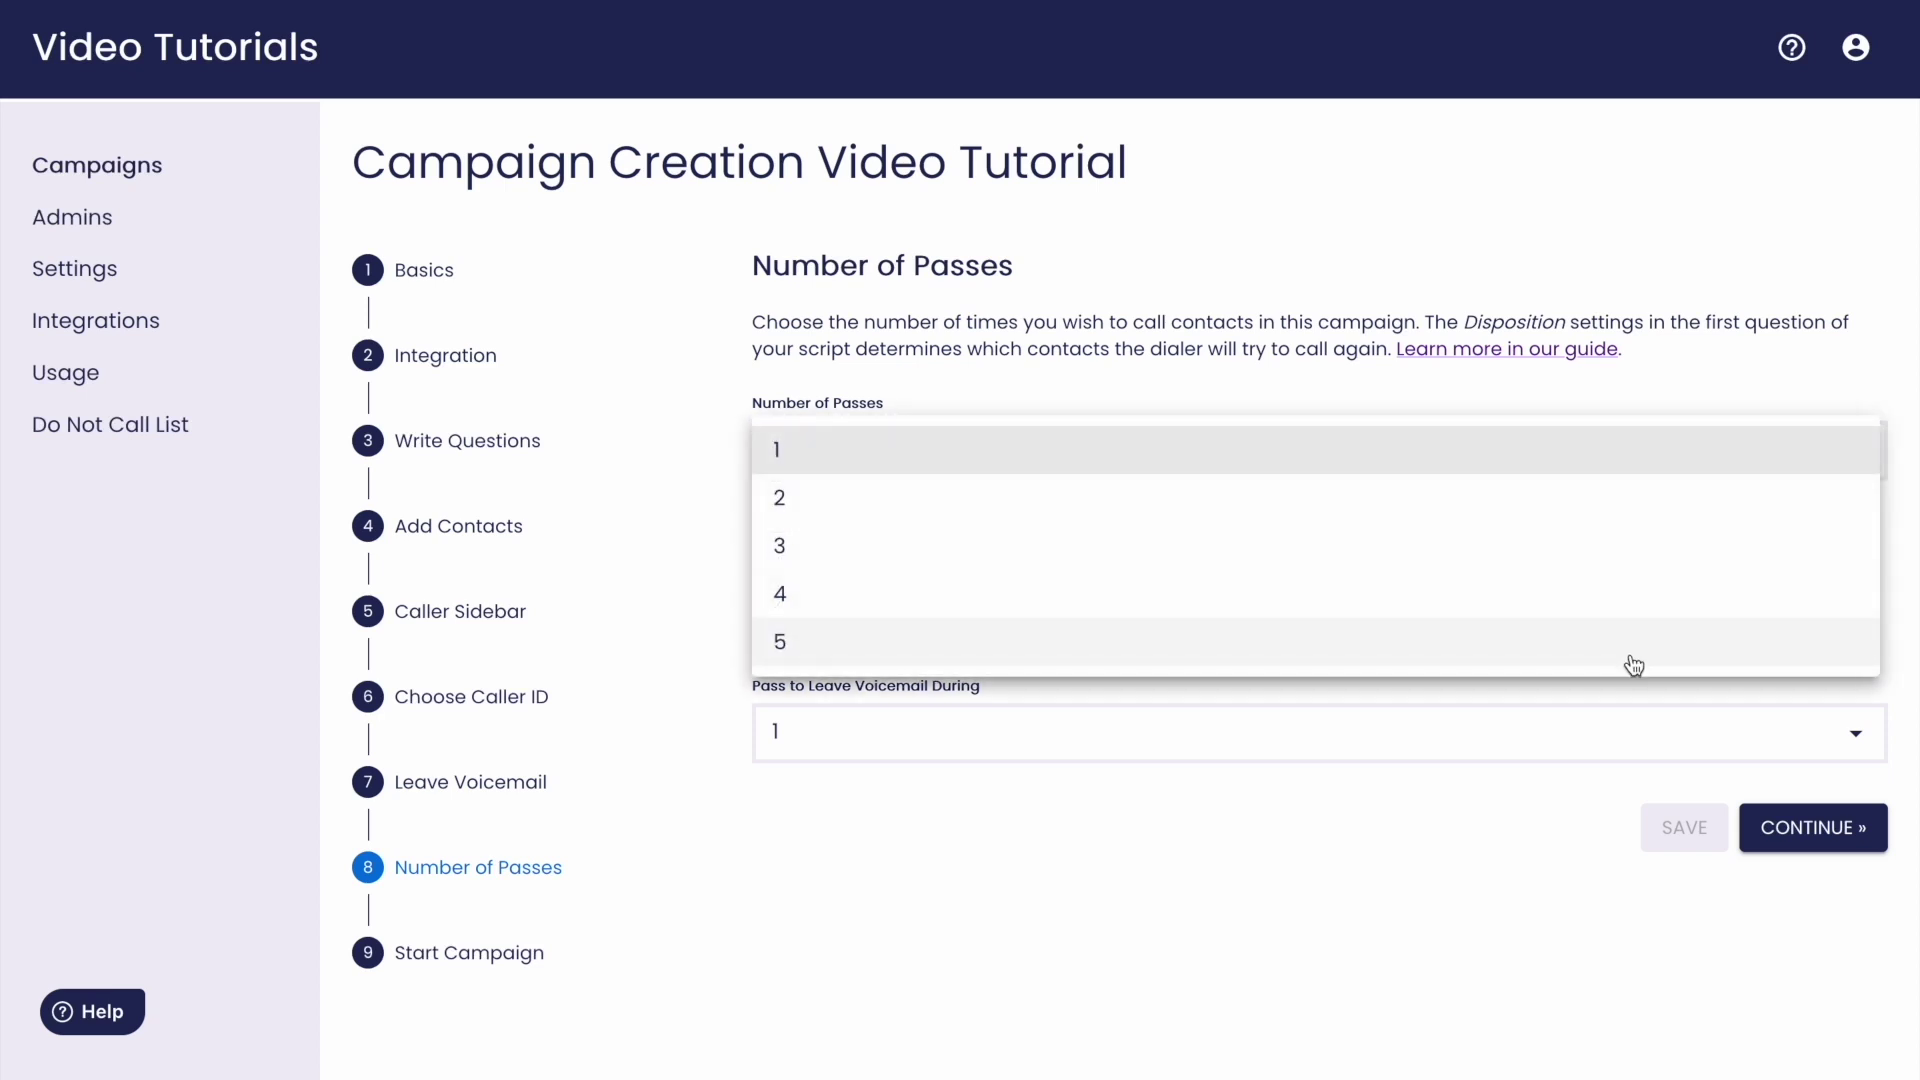
left_click(1633, 645)
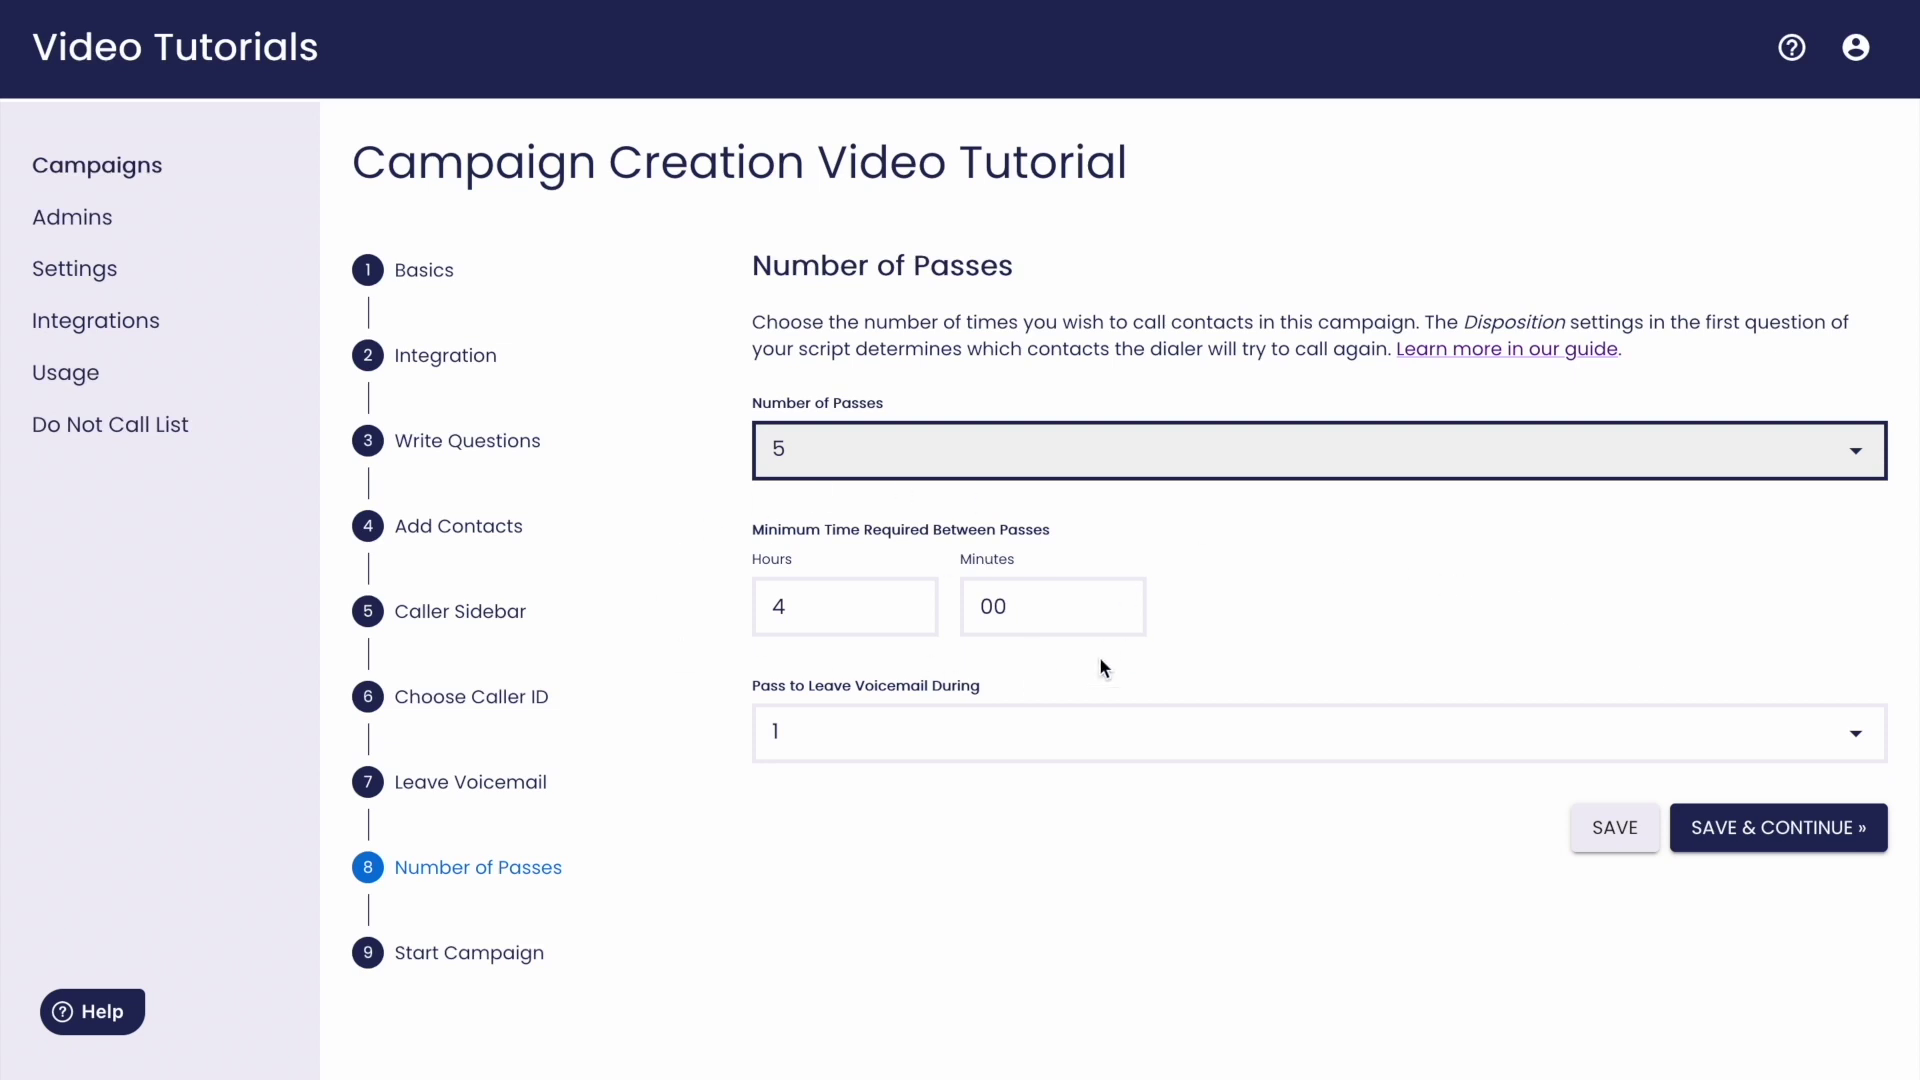
left_click(835, 605)
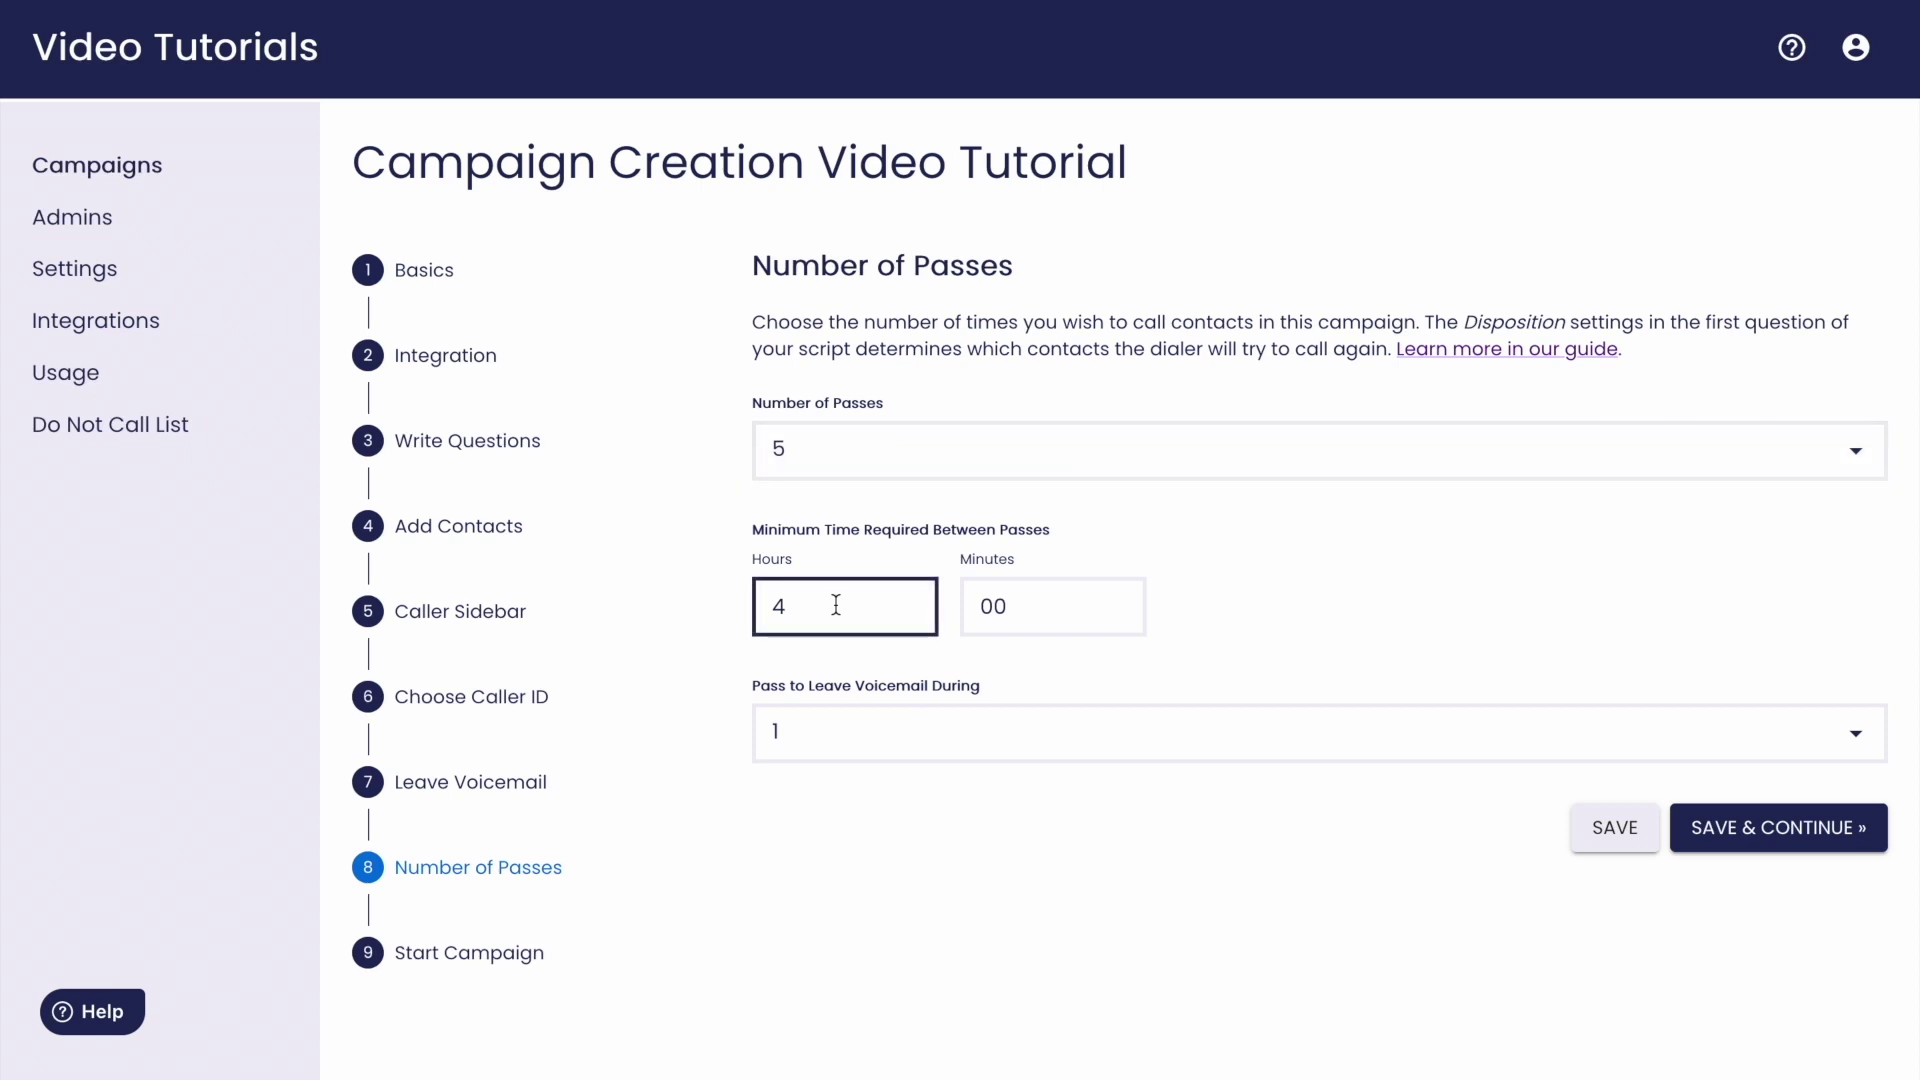
- Change the minimum time between passes from 4 hours to 2 hours
key("BackSpace")
type("2")
left_click(1225, 618)
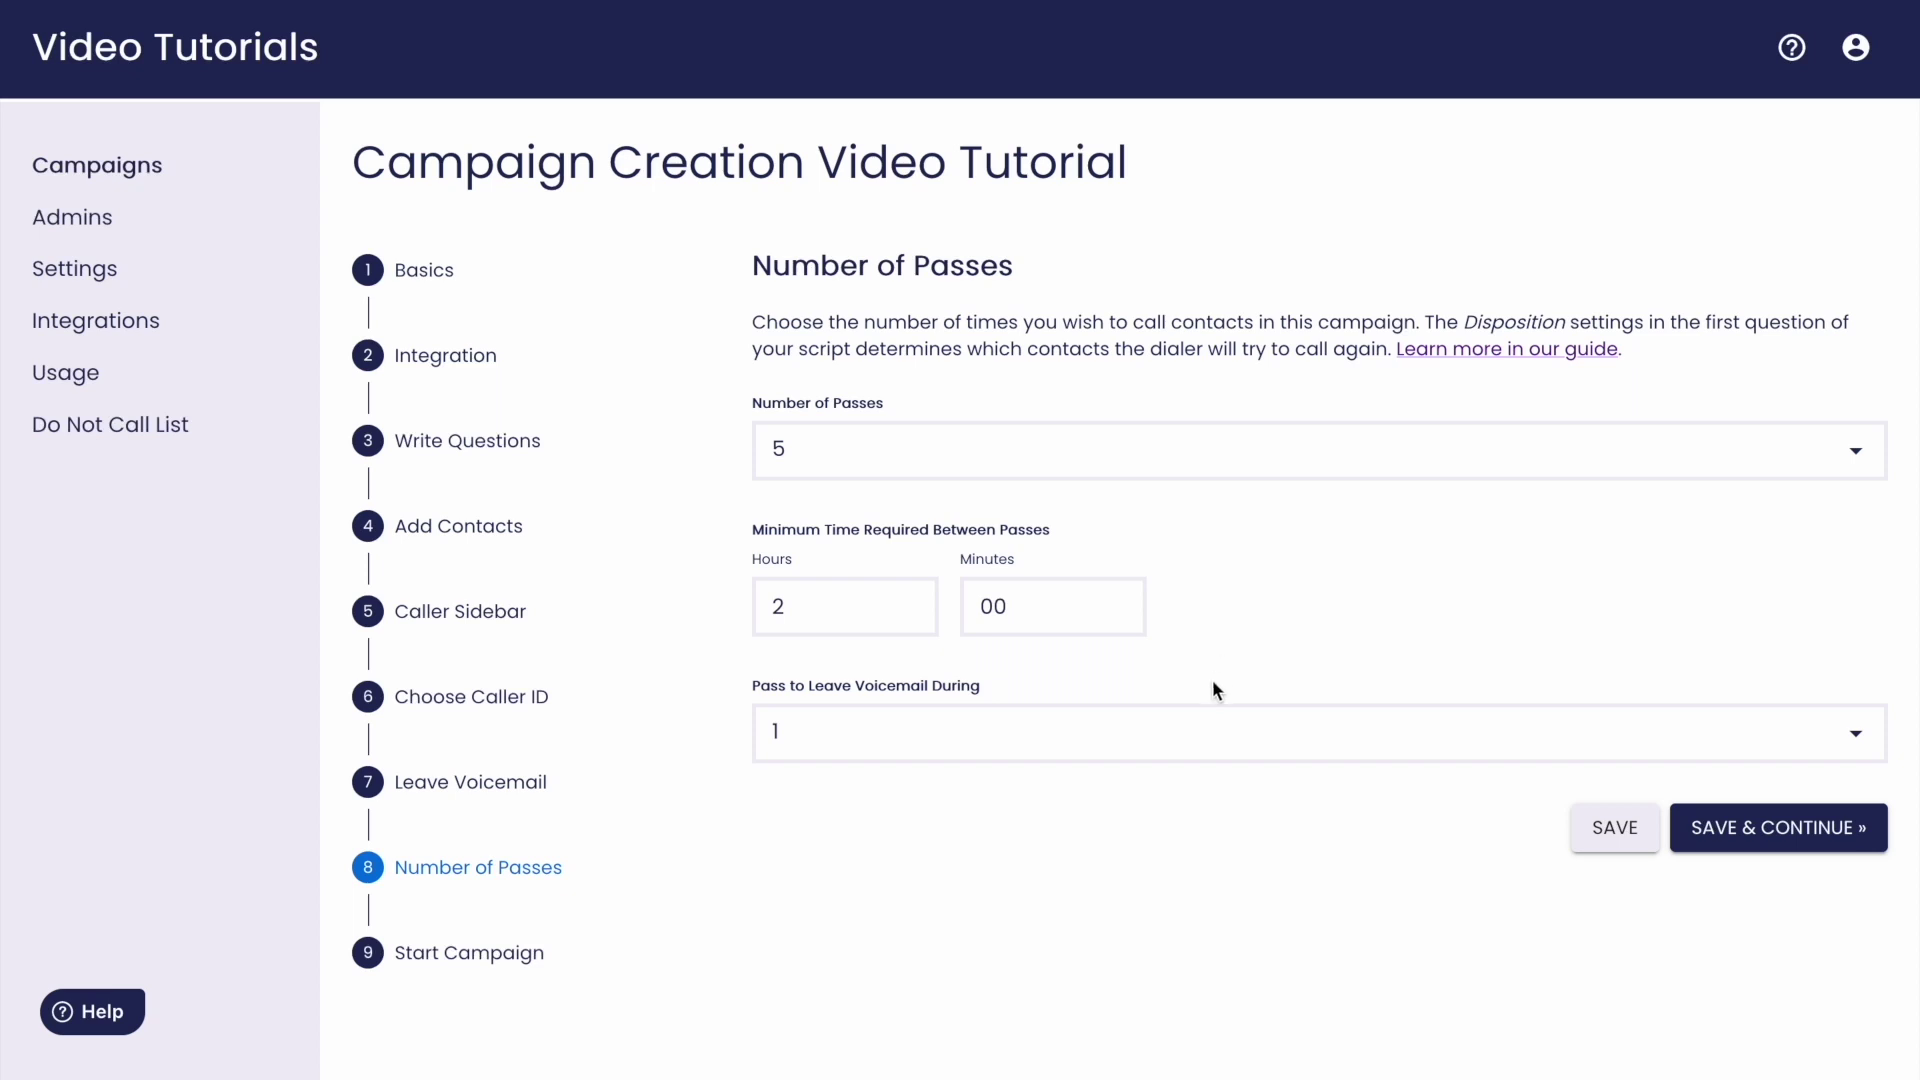
- Leave voicemail during pass 3 and save the passes settings
left_click(1201, 746)
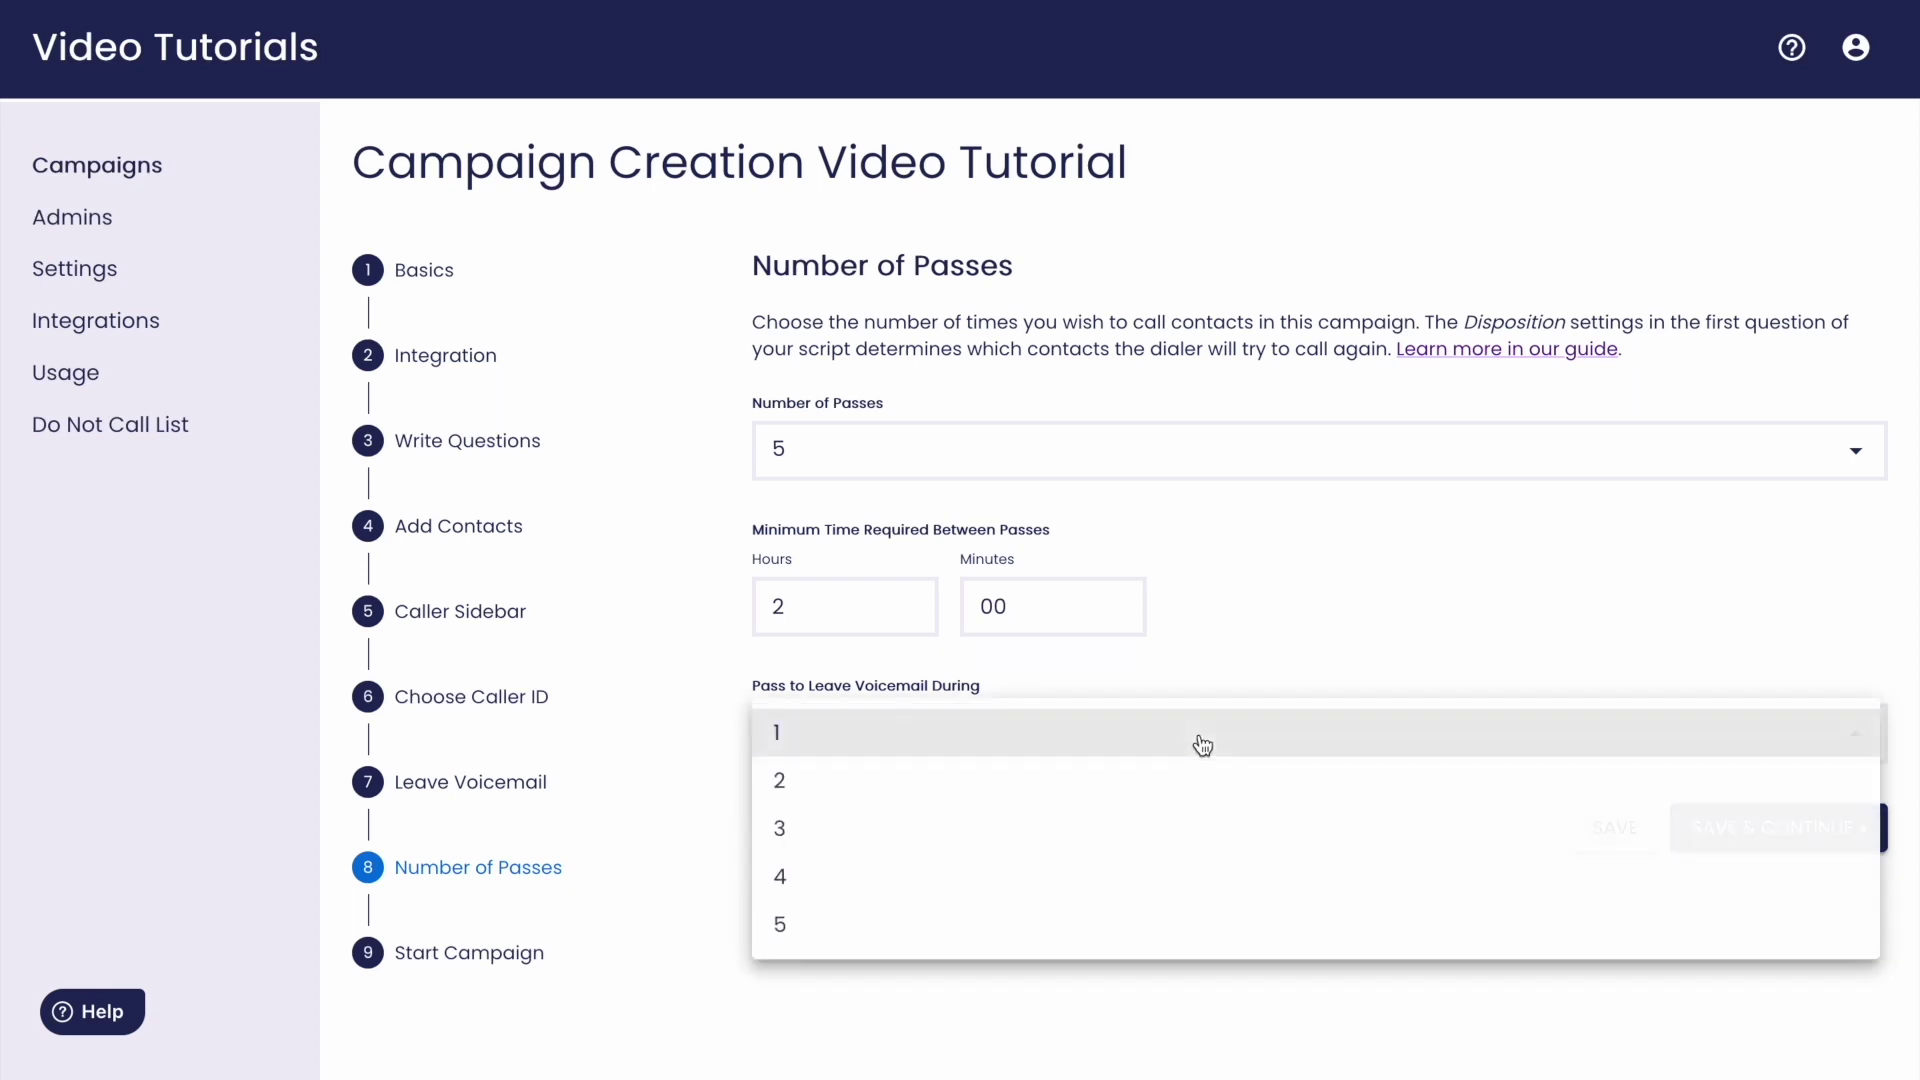
left_click(1196, 830)
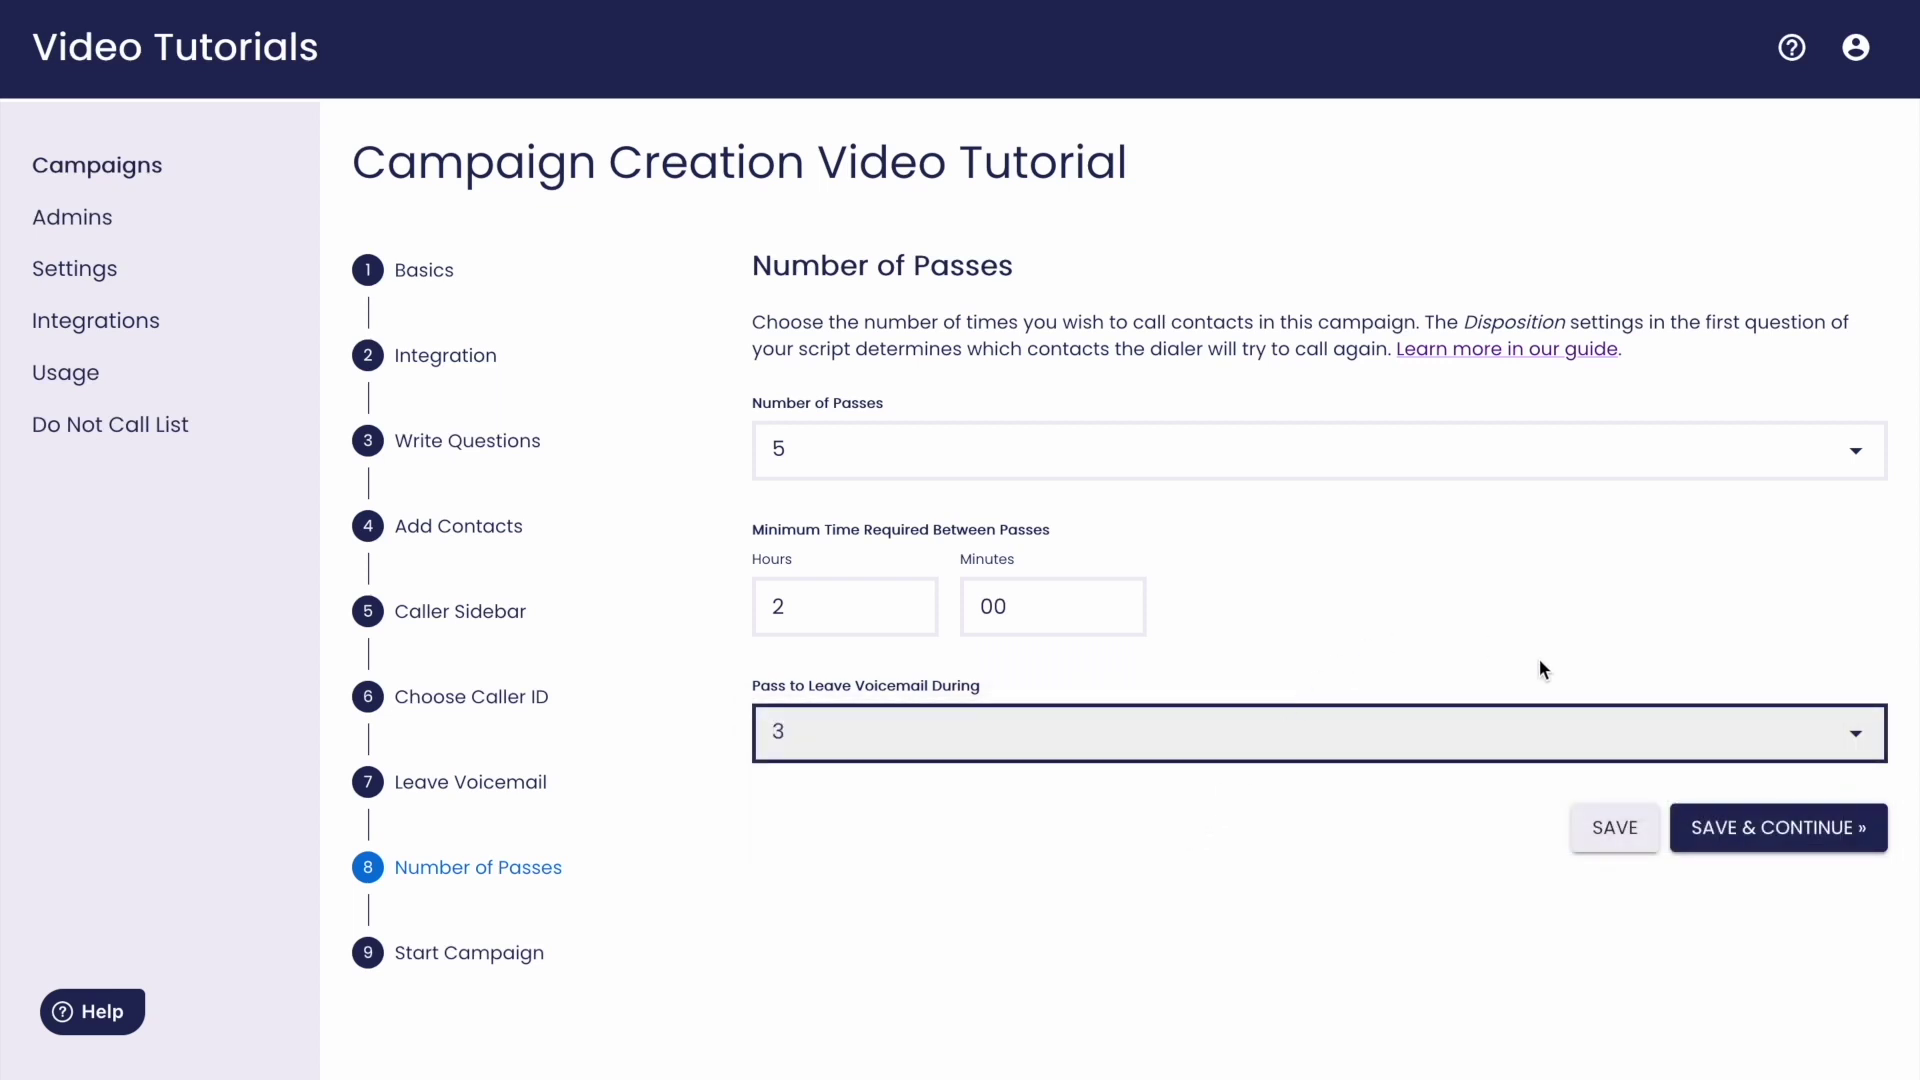
left_click(1738, 829)
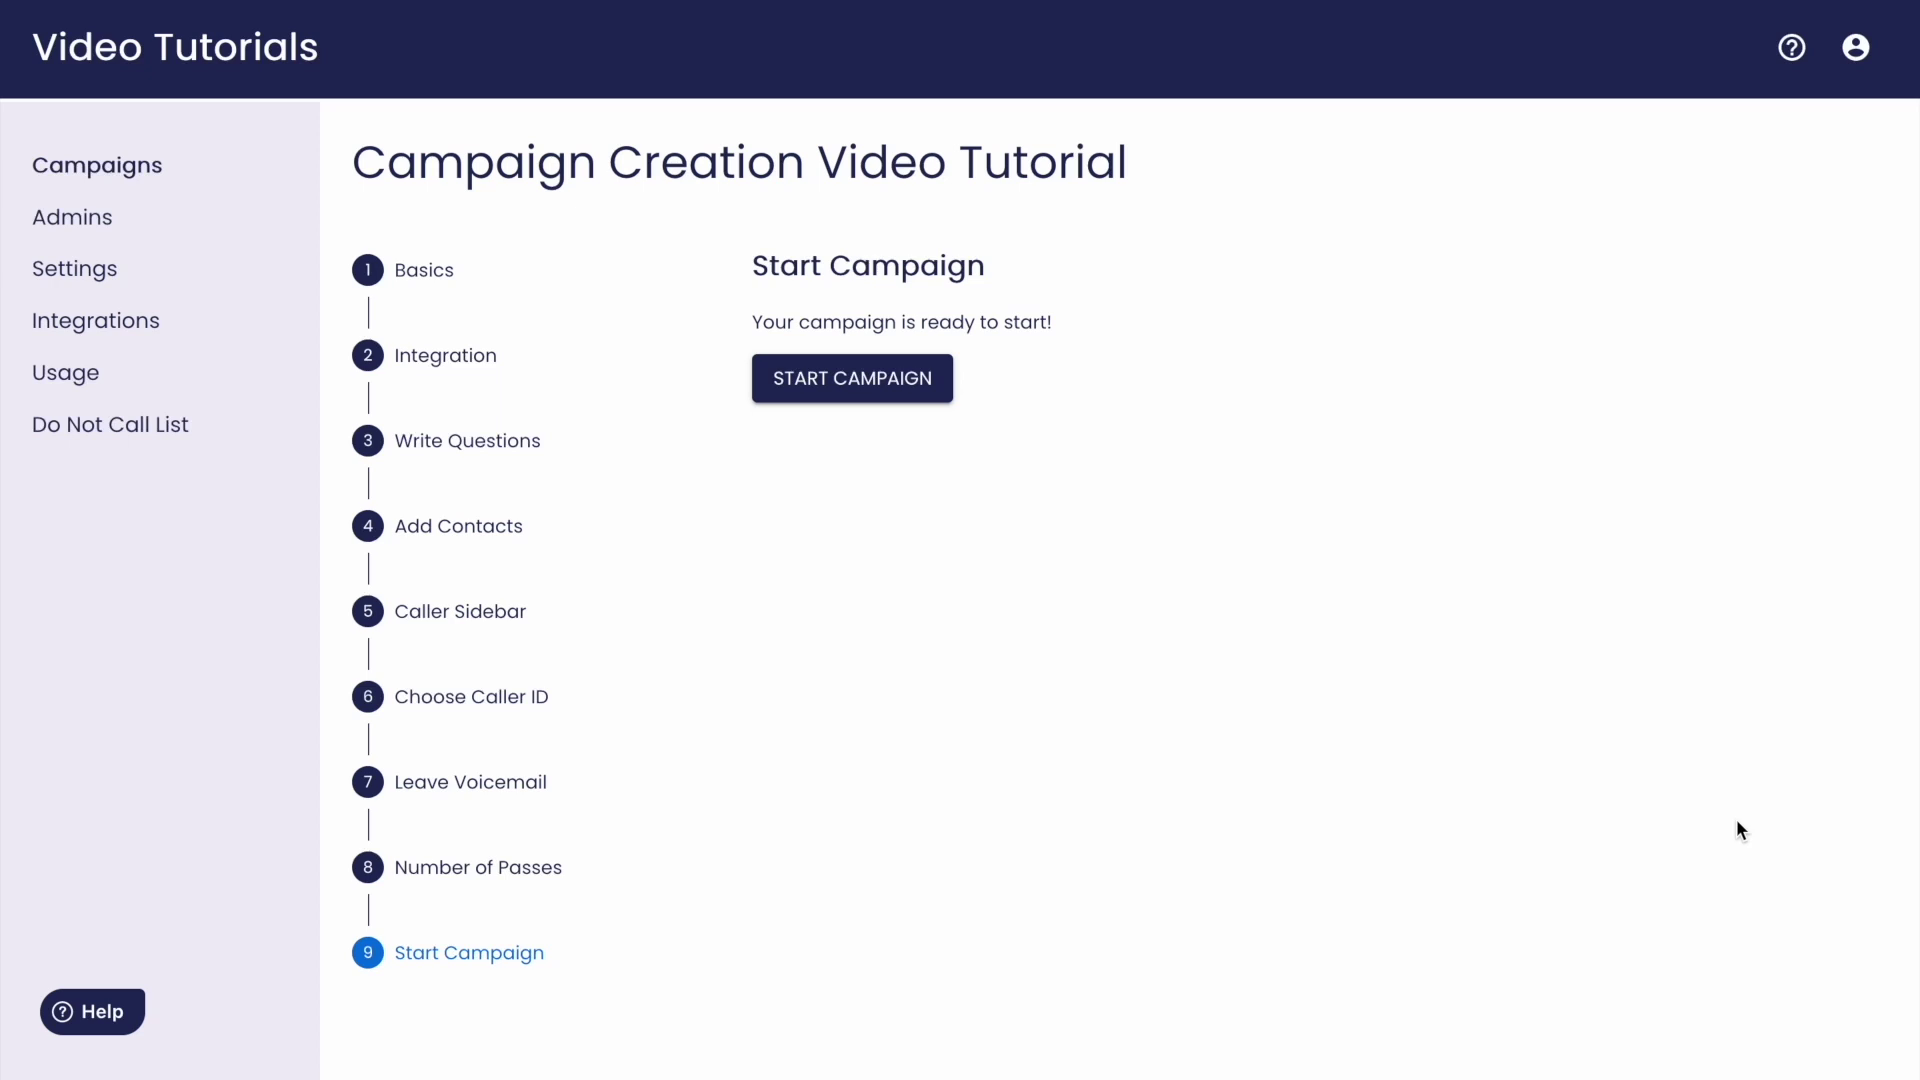